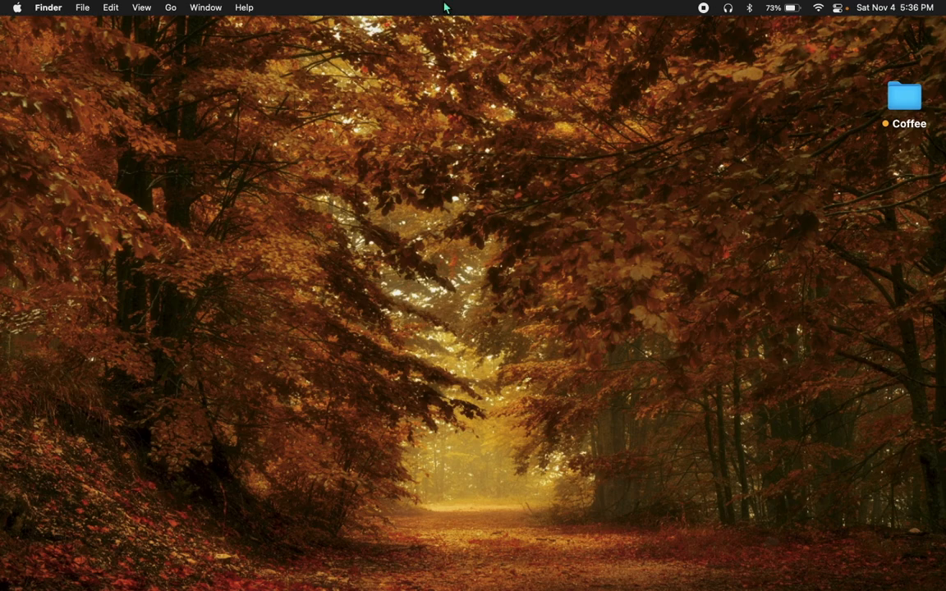
# Step: Switch to the Brave browser, and from there to Google Chrome
pyautogui.moveTo(382, 567)
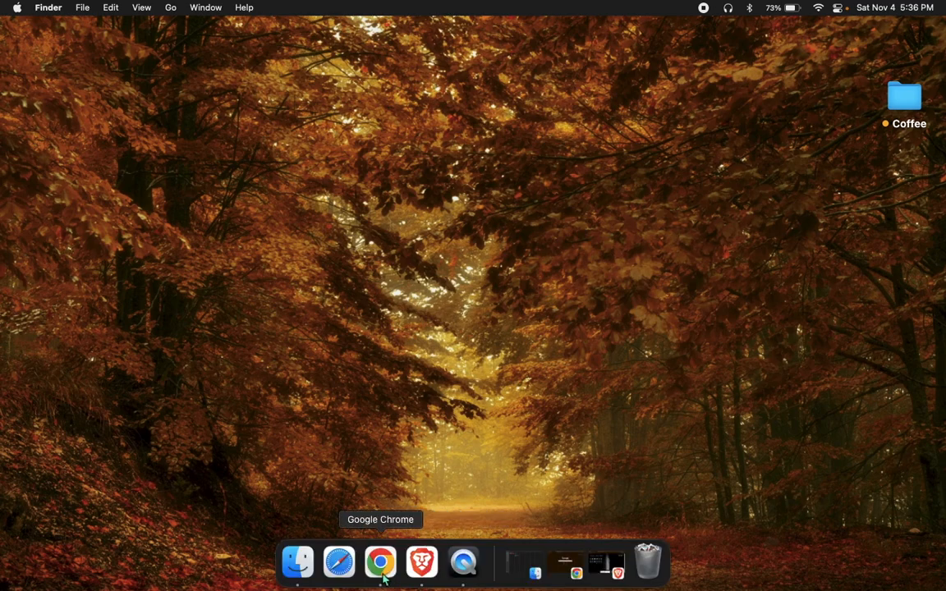
pyautogui.click(423, 564)
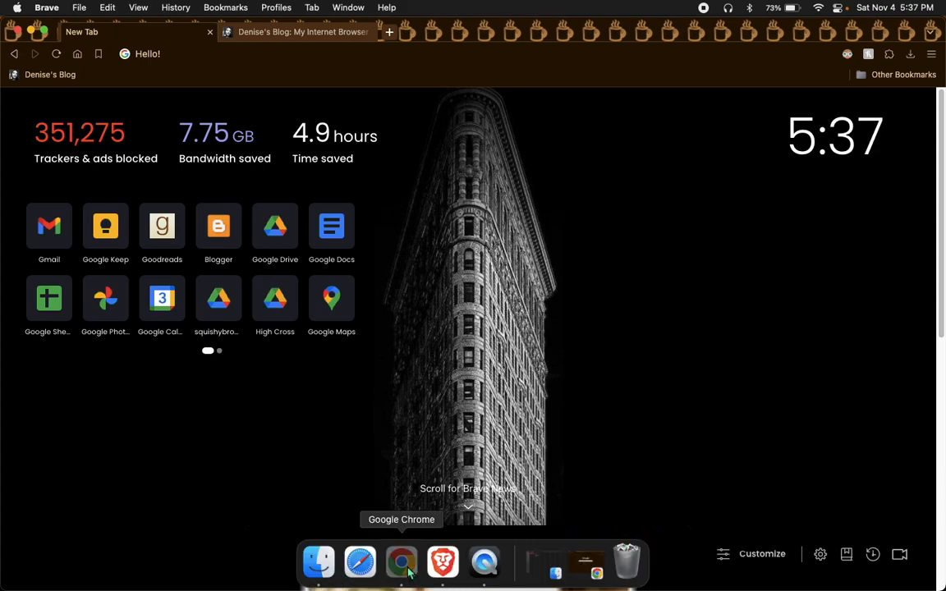
pyautogui.click(412, 570)
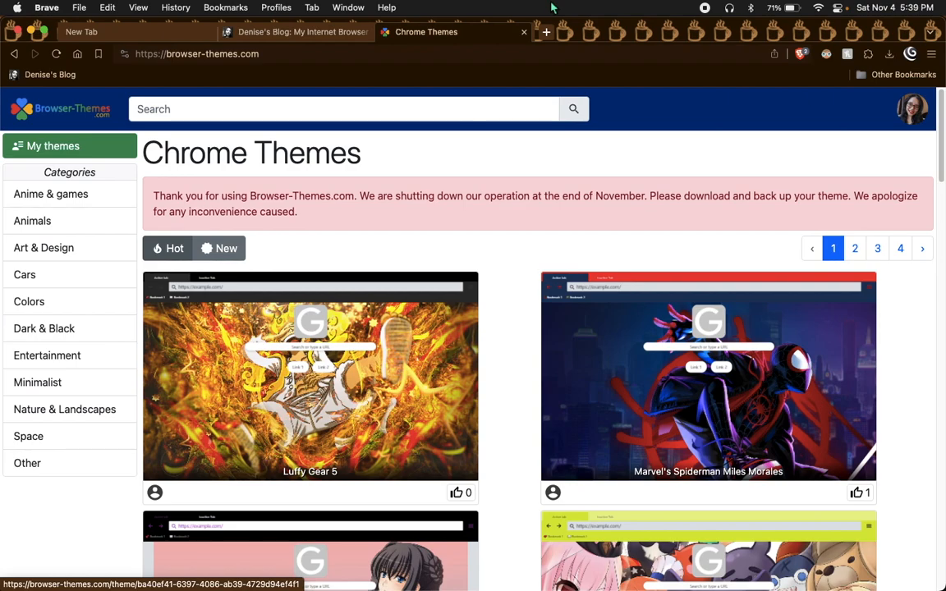
# Step: Highlight the shutdown notice on Browser-Themes.com and browse the account's own collection of themes
pyautogui.moveTo(562, 196); pyautogui.dragTo(646, 195)
pyautogui.click(82, 146)
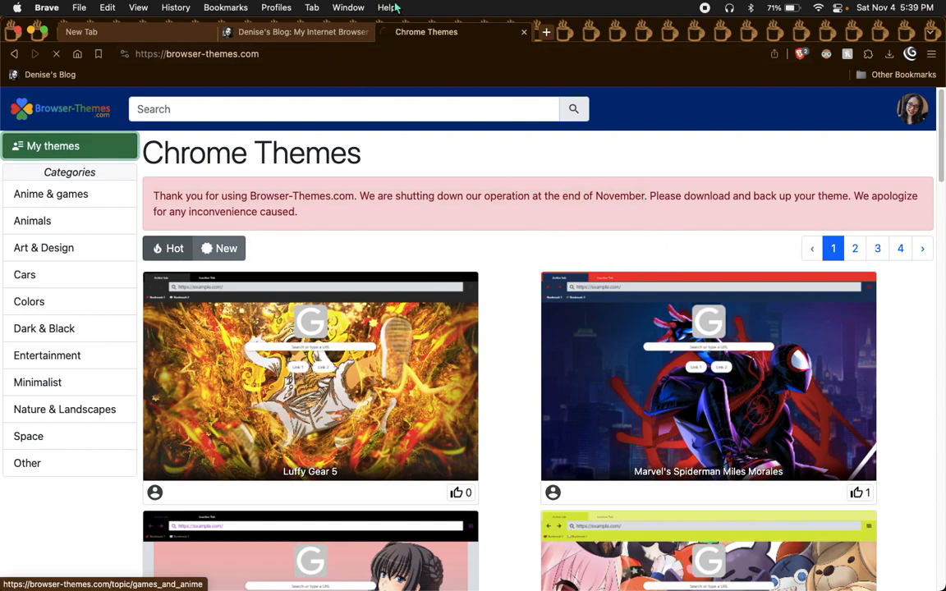
pyautogui.scroll(-10, 536, 374)
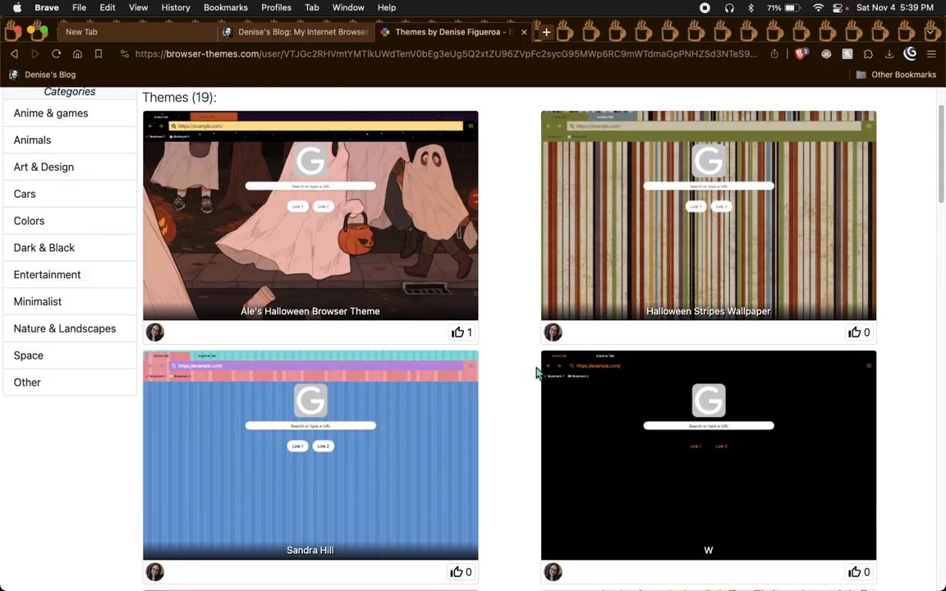
pyautogui.scroll(-20, 534, 375)
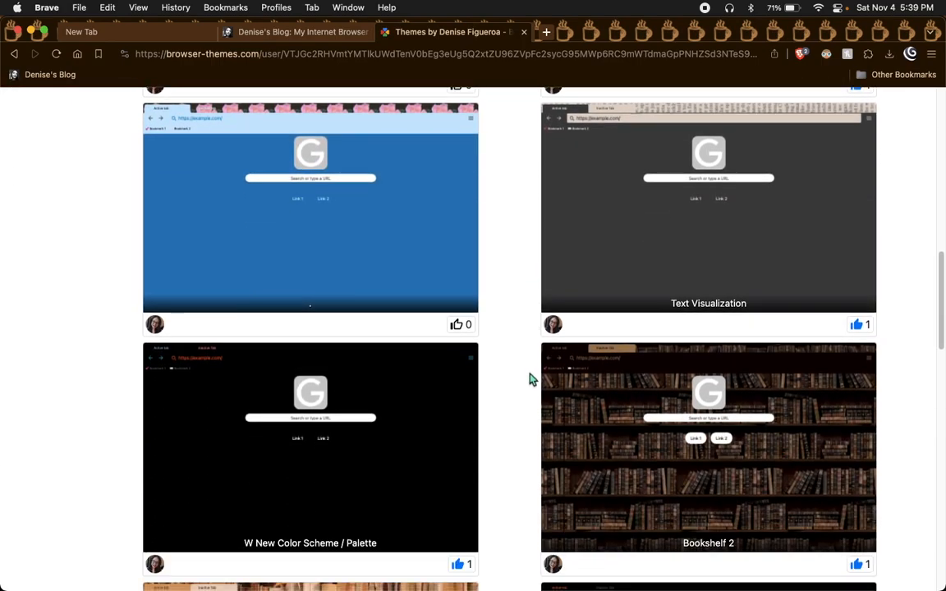
pyautogui.scroll(-18, 530, 382)
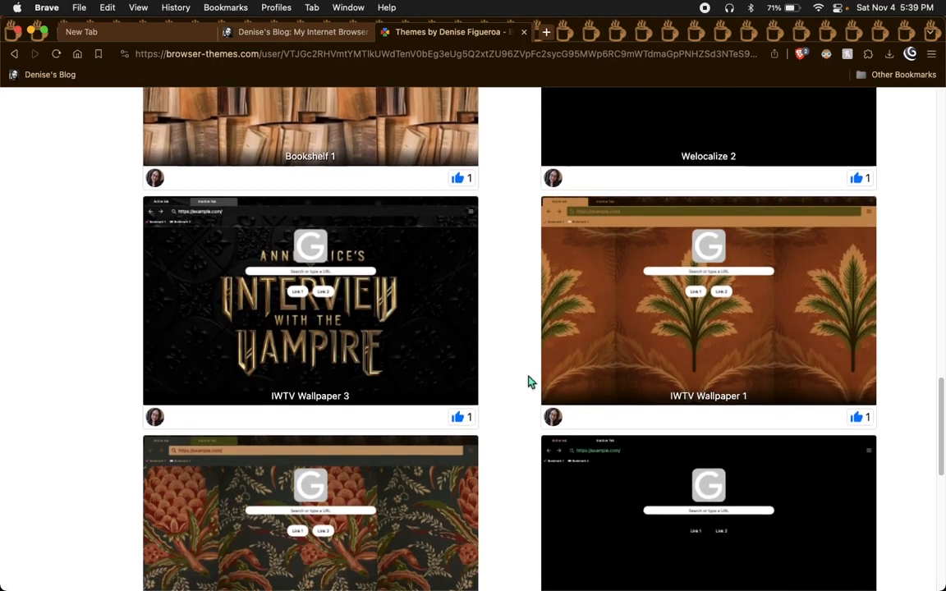
pyautogui.scroll(-6, 519, 376)
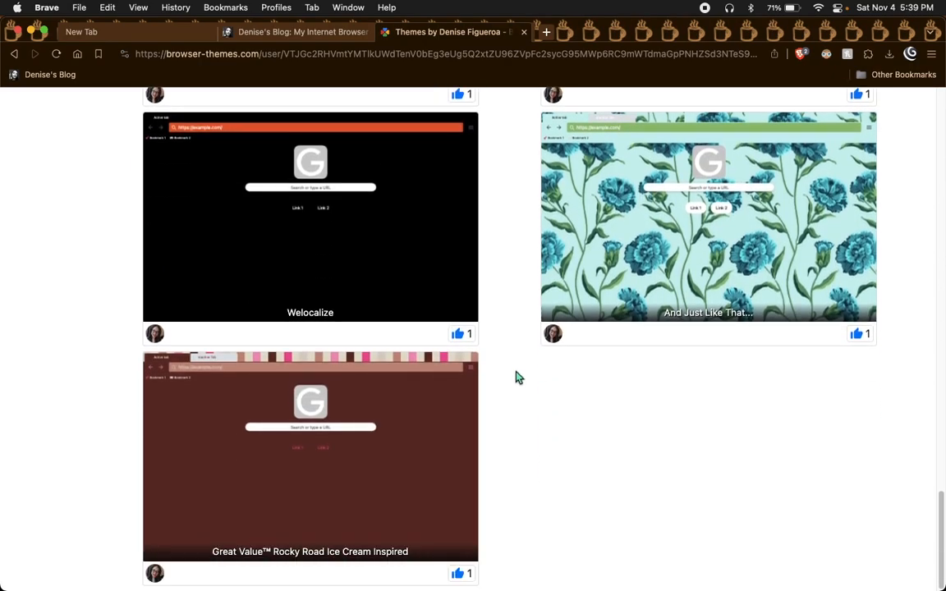
pyautogui.scroll(20, 516, 376)
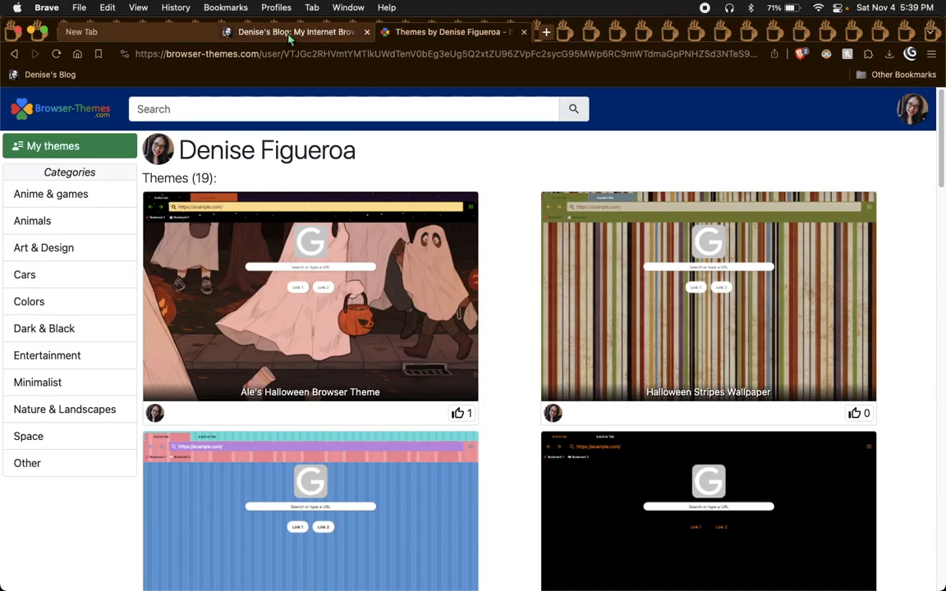
# Step: Review the blog page about the Browser-Themes.com themes, including the zip files link and the theme previews
pyautogui.click(261, 33)
pyautogui.scroll(-10, 168, 175)
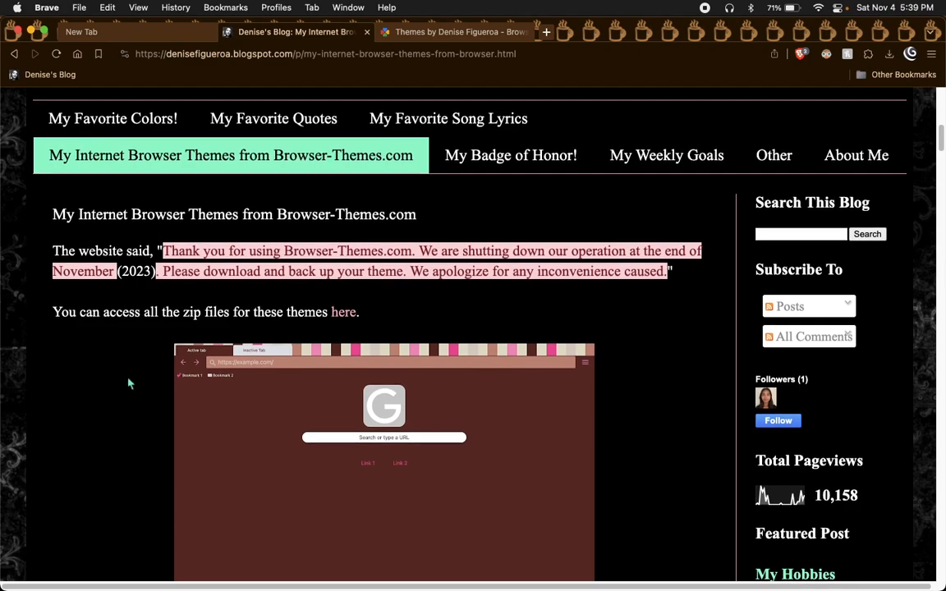
pyautogui.scroll(-6, 131, 382)
pyautogui.scroll(3, 134, 386)
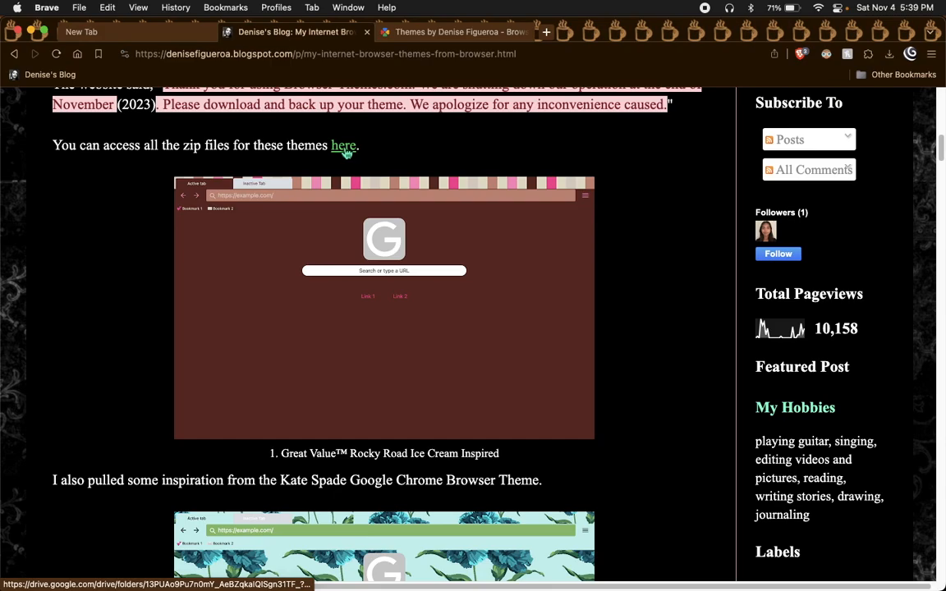
pyautogui.scroll(-20, 178, 416)
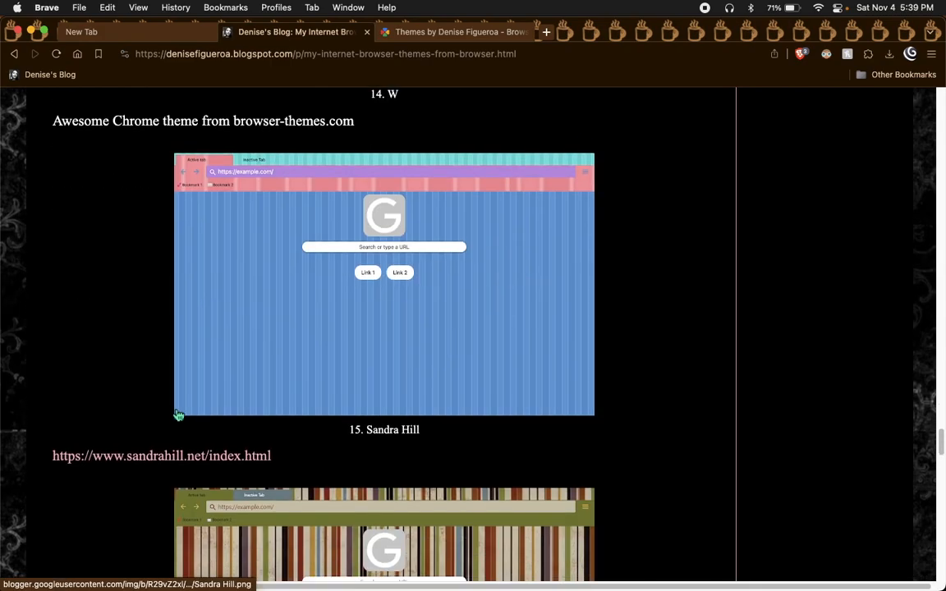
pyautogui.scroll(-7, 178, 415)
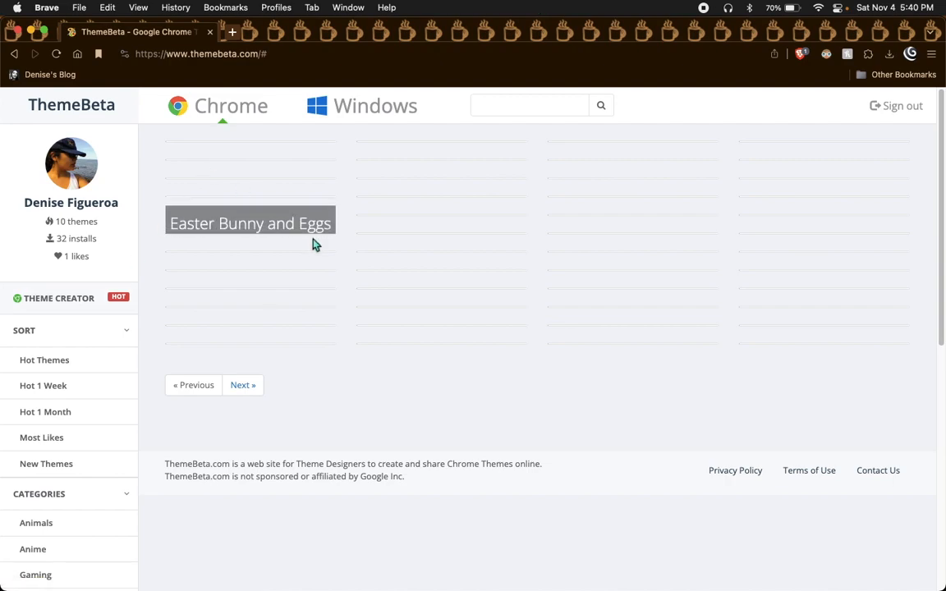
# Step: Open ThemeBeta's theme creator and preview the theme_frame_overlay.png image from the Coffee images folder in Finder
pyautogui.click(70, 306)
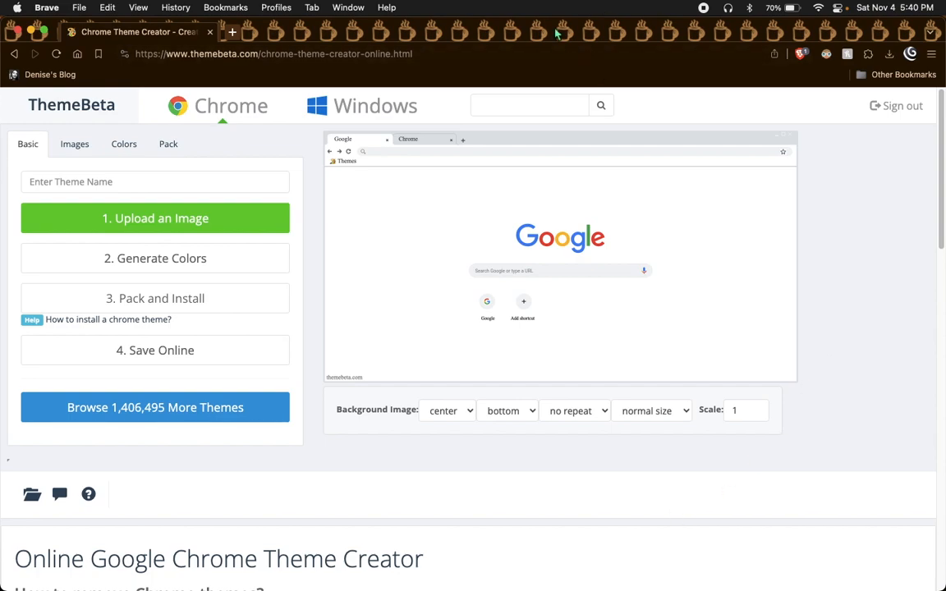
pyautogui.click(328, 570)
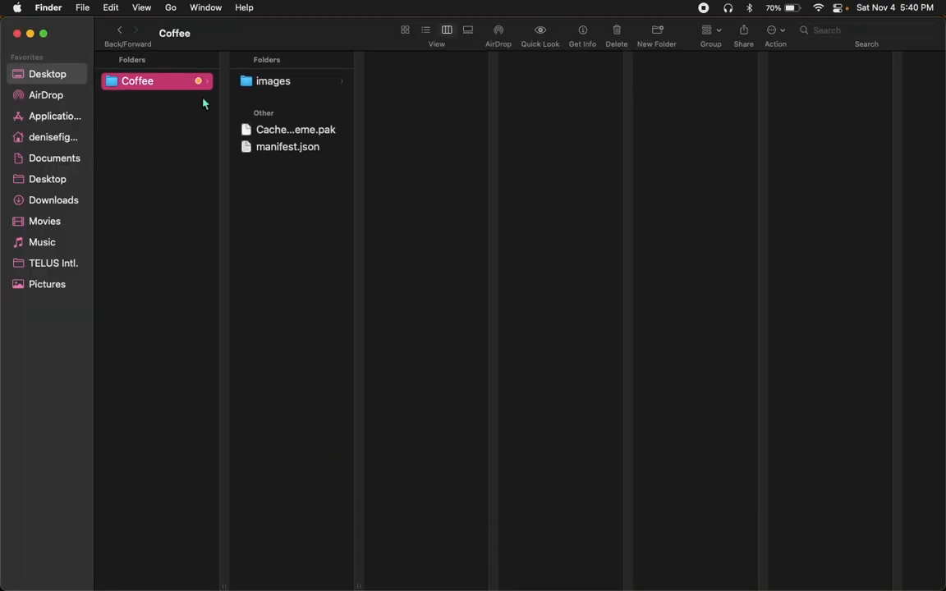
pyautogui.click(264, 85)
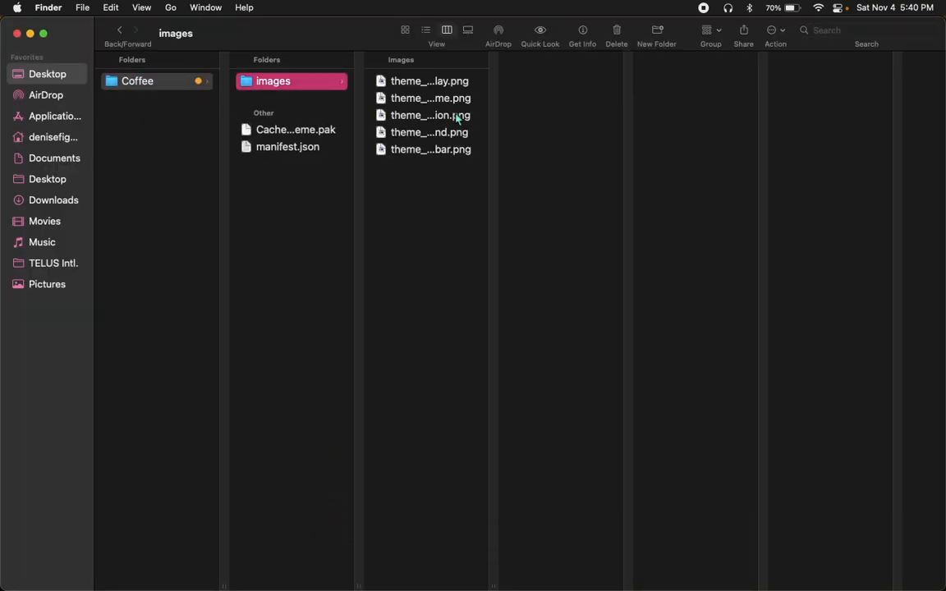
pyautogui.click(450, 84)
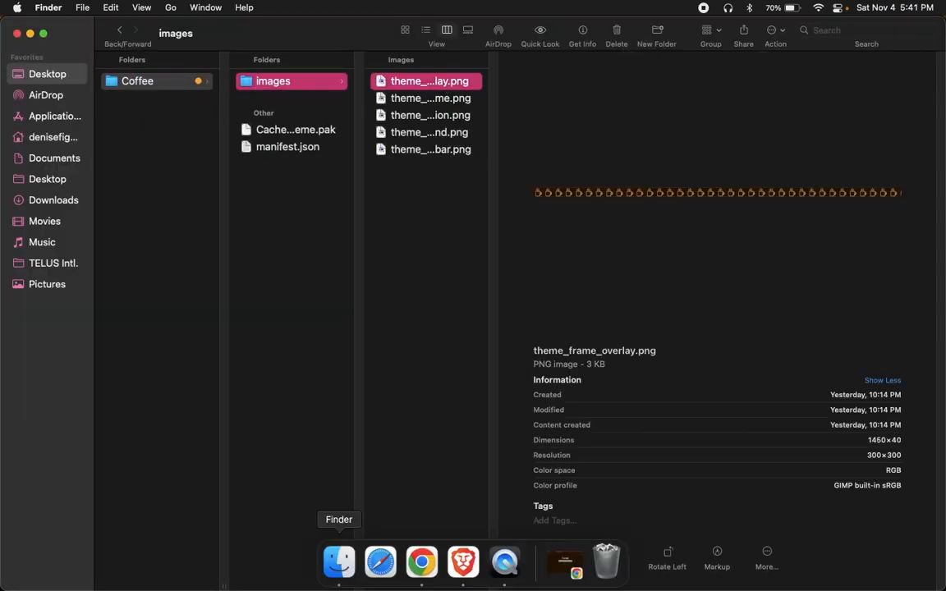
# Step: Return to Brave and highlight the recommended theme_frame_overlay size in the theme creator's help text
pyautogui.moveTo(348, 570)
pyautogui.click(461, 563)
pyautogui.scroll(-10, 449, 507)
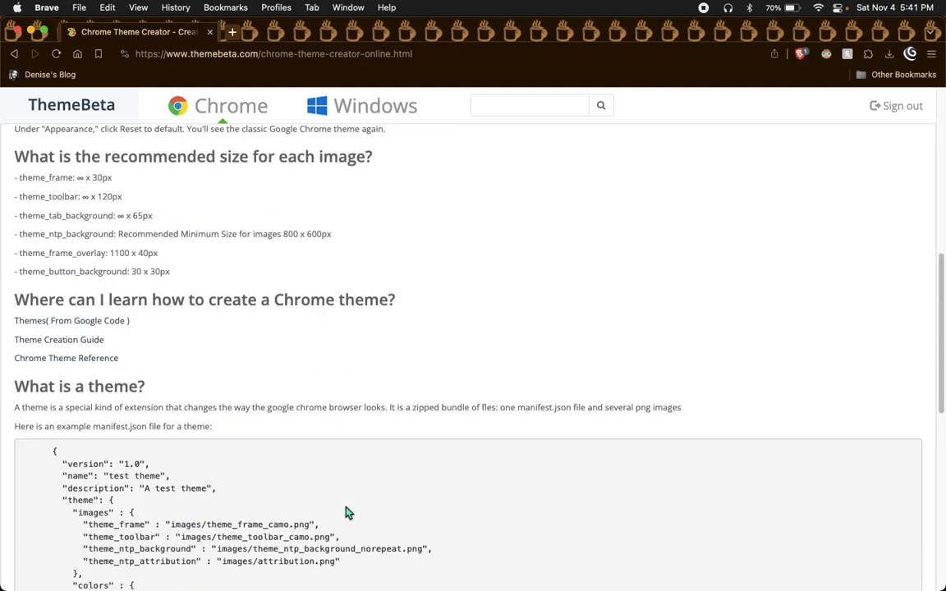
pyautogui.scroll(2, 67, 331)
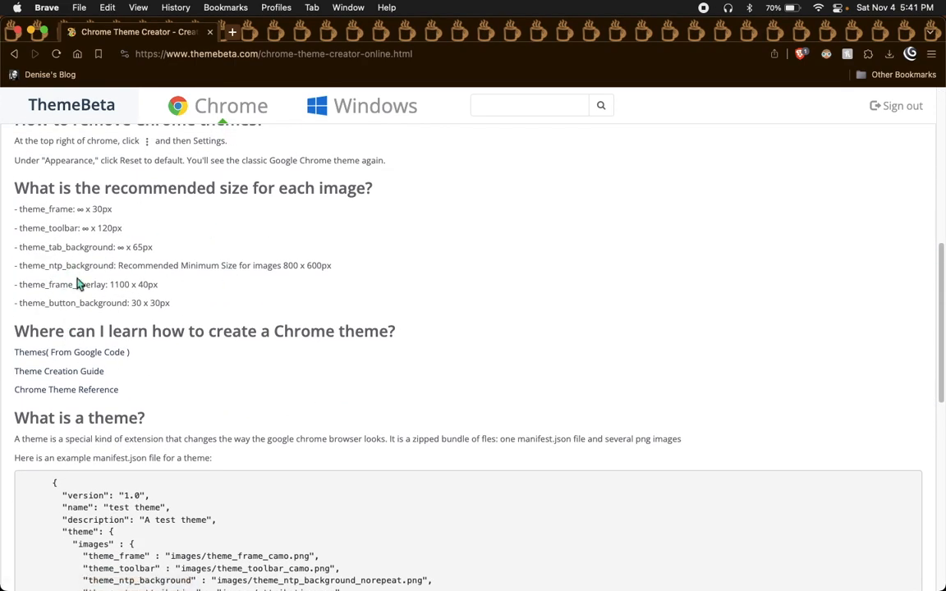
pyautogui.tripleClick(43, 285)
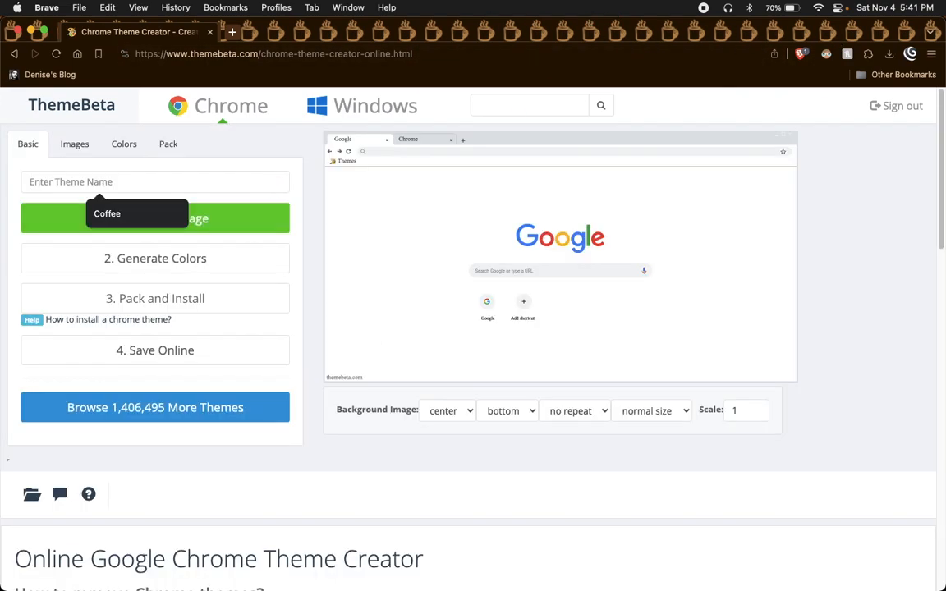
# Step: Name the theme Coffee and open its image settings
pyautogui.write('Coffee')
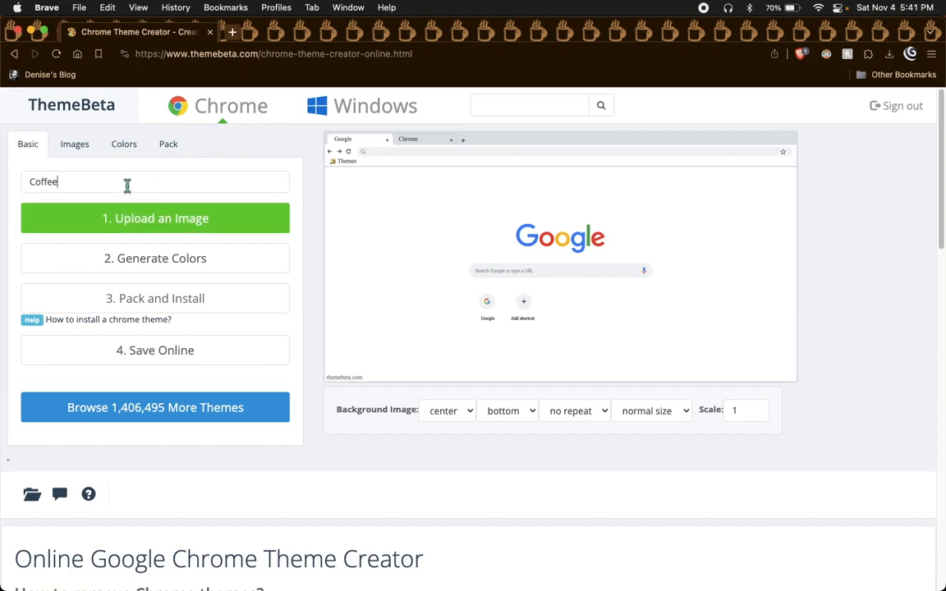
pyautogui.click(74, 145)
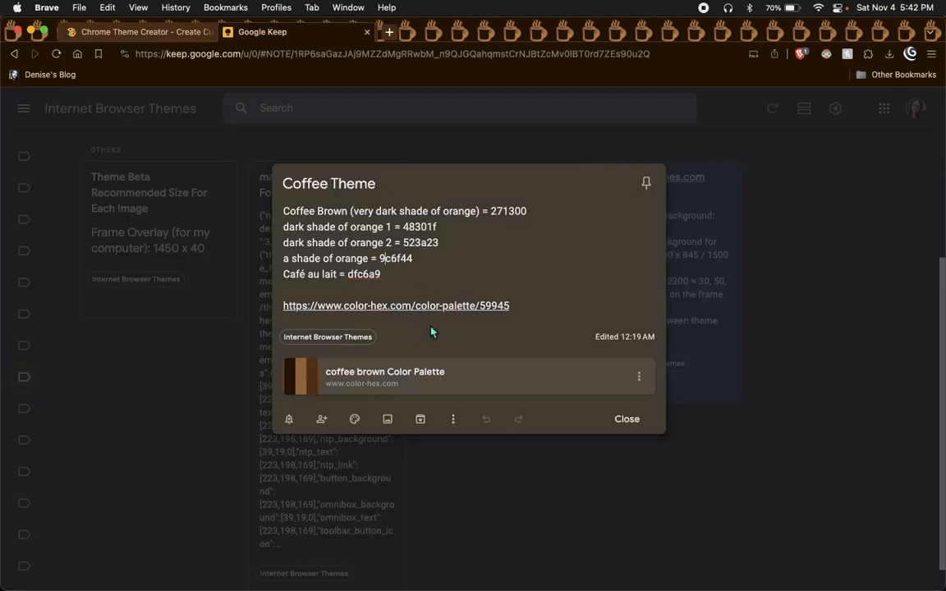
# Step: Set the NTP Background color to hex 271300, the Coffee Brown value from the Coffee Theme note
pyautogui.doubleClick(511, 211)
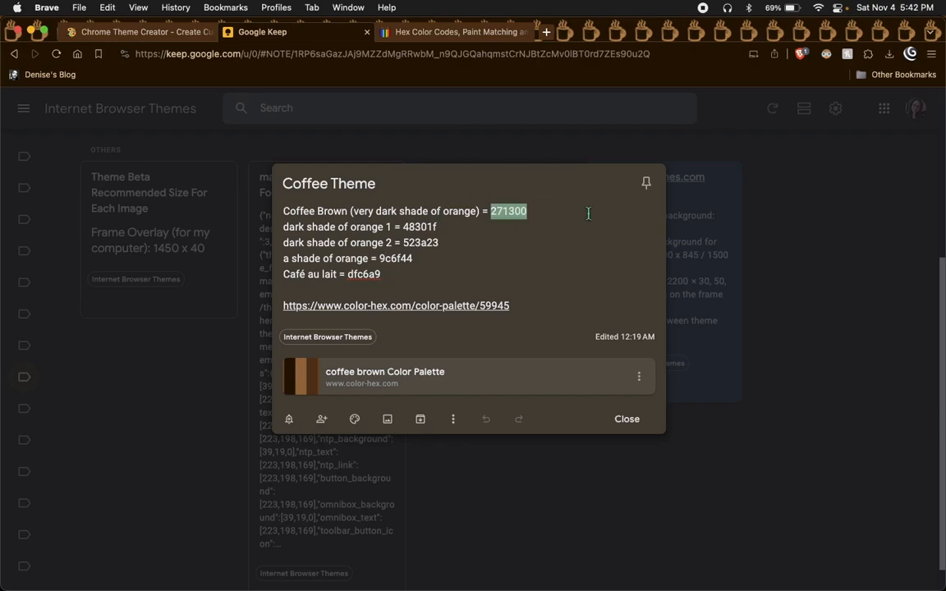
pyautogui.click(136, 32)
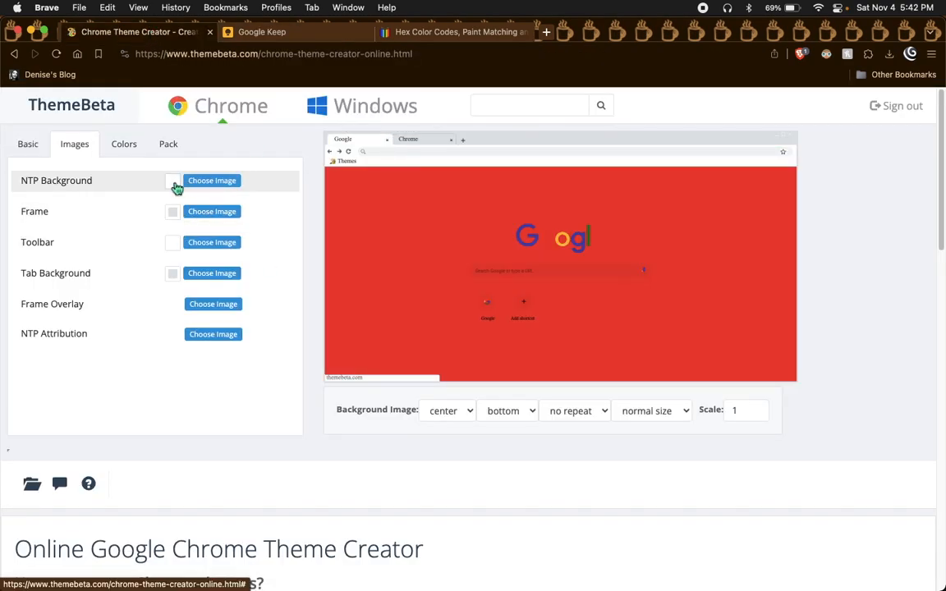
pyautogui.click(172, 182)
pyautogui.click(185, 301)
pyautogui.doubleClick(185, 301)
pyautogui.write('271800')
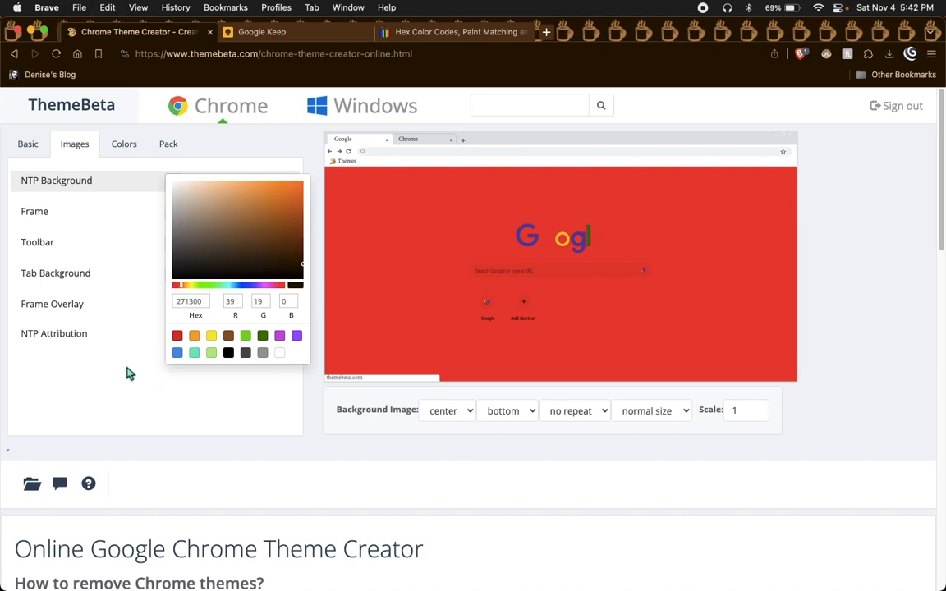
pyautogui.click(127, 374)
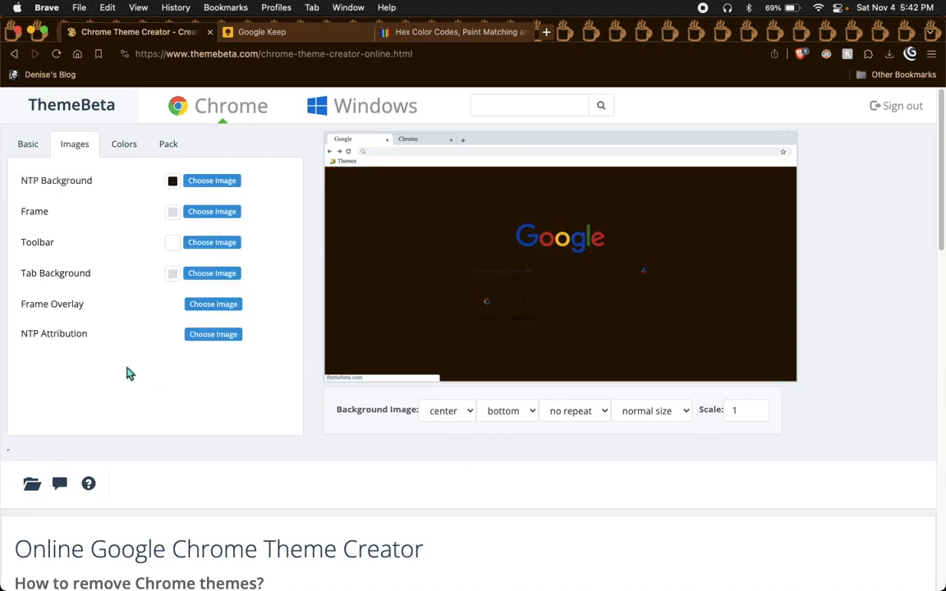
# Step: Set the Frame color to hex 271300 and give the Toolbar the same dark brown
pyautogui.click(173, 212)
pyautogui.doubleClick(183, 333)
pyautogui.press('super+v')
pyautogui.click(81, 433)
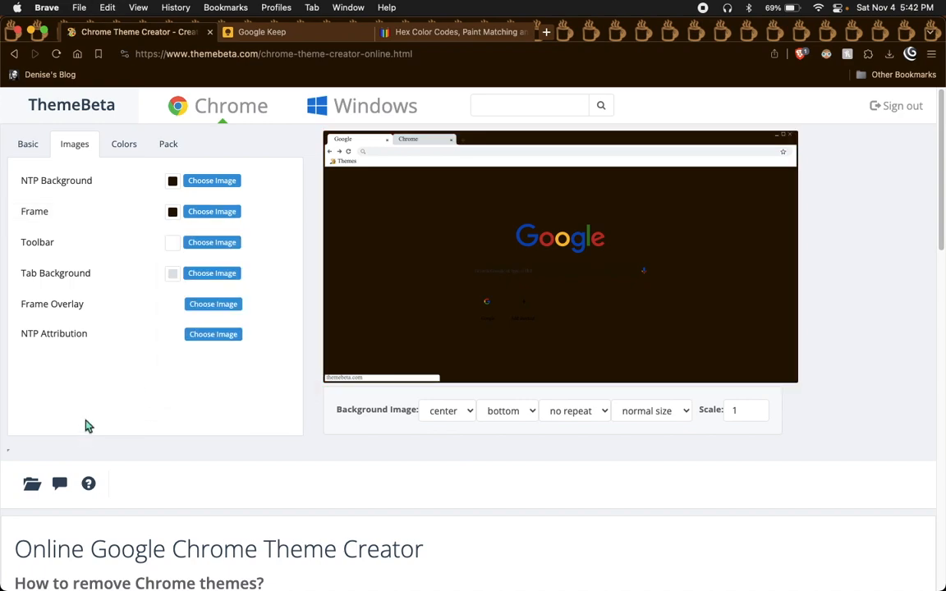
pyautogui.click(174, 250)
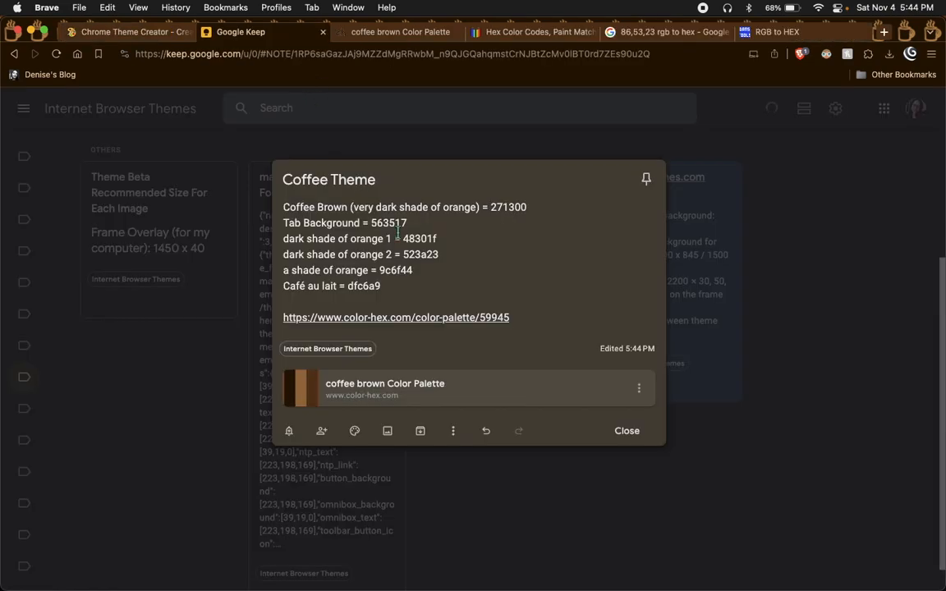
# Step: Copy the Tab Background value 563517 from the Coffee Theme note and apply it as the theme's Tab Background color
pyautogui.moveTo(392, 225); pyautogui.dragTo(408, 224)
pyautogui.press('super+c')
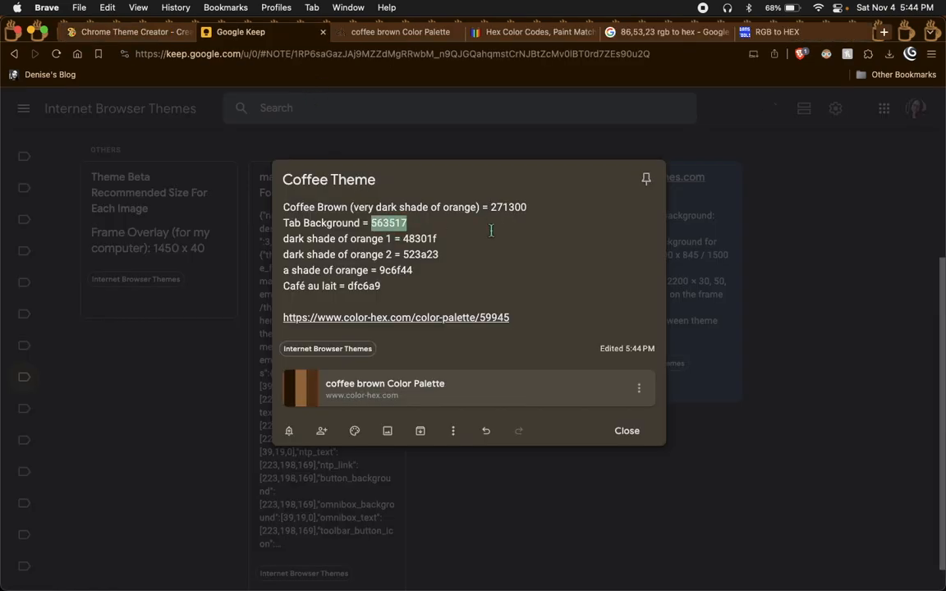
pyautogui.click(138, 32)
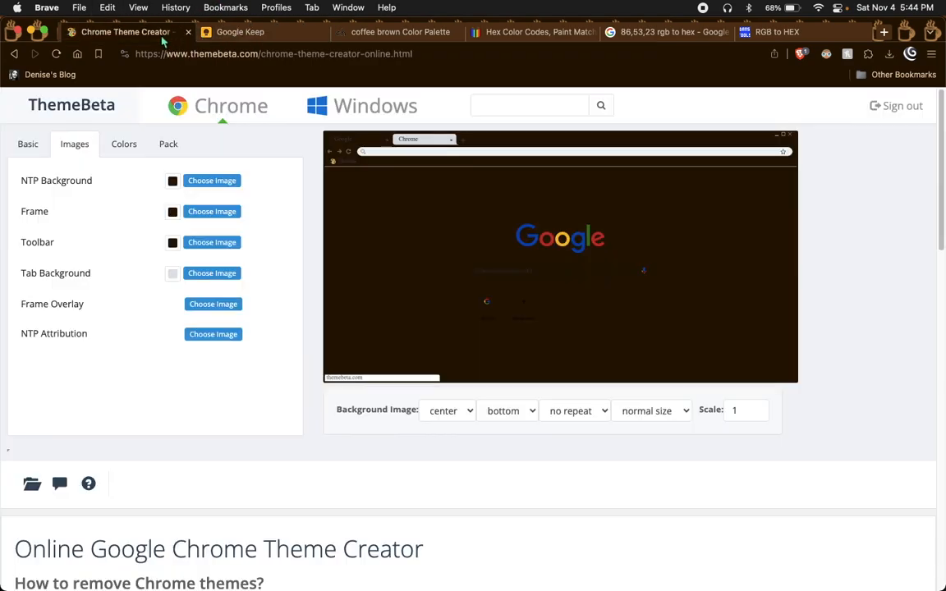
pyautogui.click(173, 274)
pyautogui.doubleClick(189, 393)
pyautogui.press('super+v')
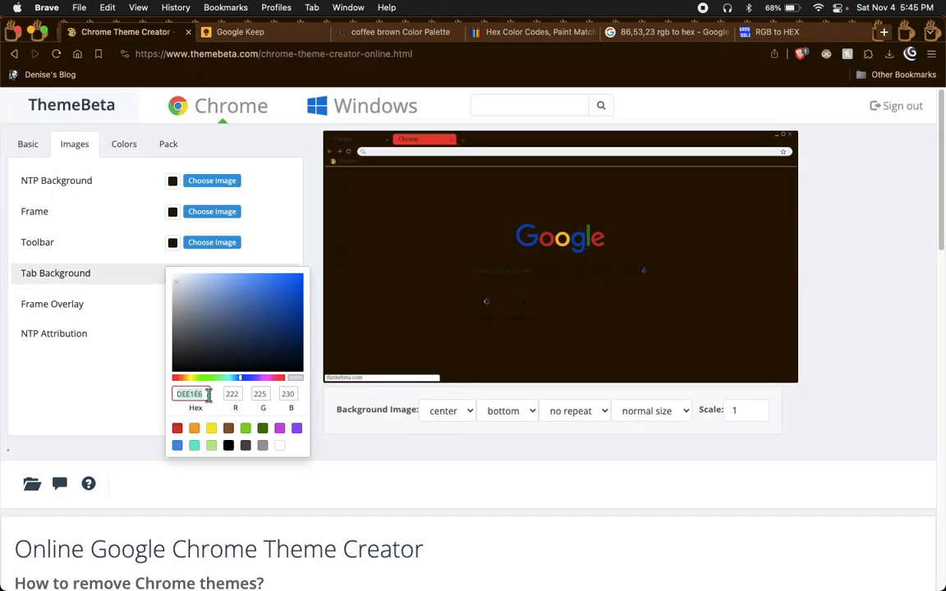
pyautogui.click(76, 406)
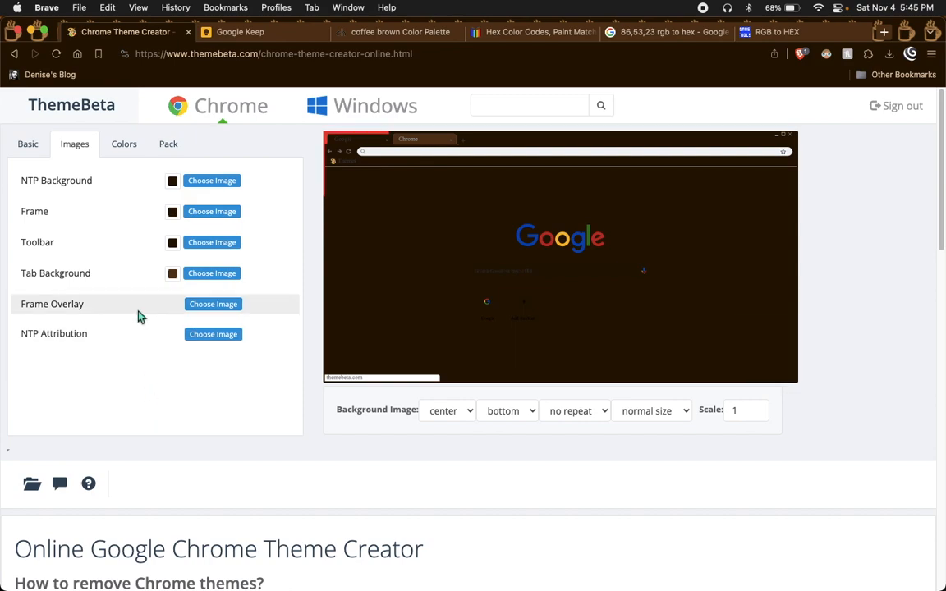
# Step: Load theme_frame_overlay.png from the images folder inside the desktop's Coffee folder as the Frame Overlay, checking its dimensions first
pyautogui.click(231, 307)
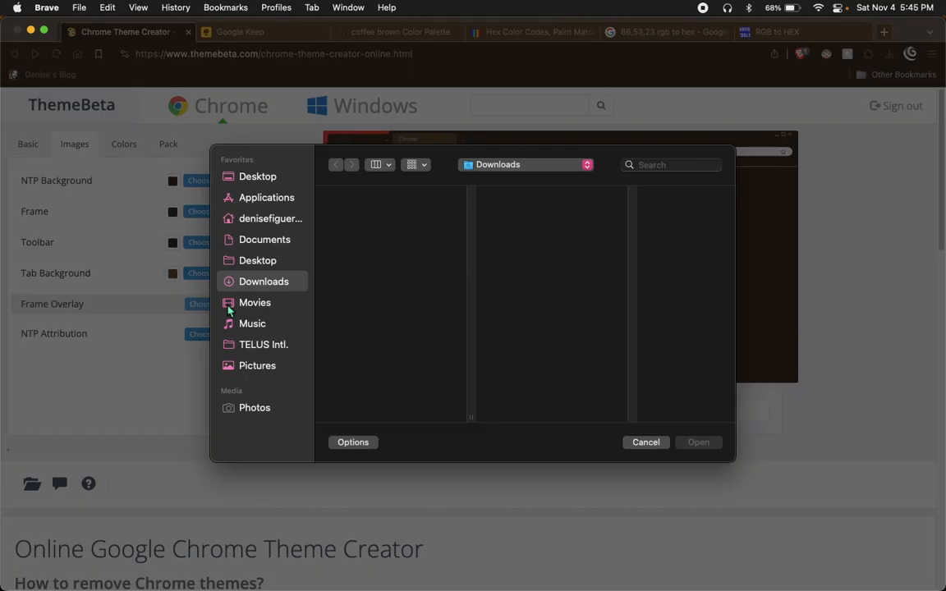
pyautogui.click(240, 177)
pyautogui.click(371, 217)
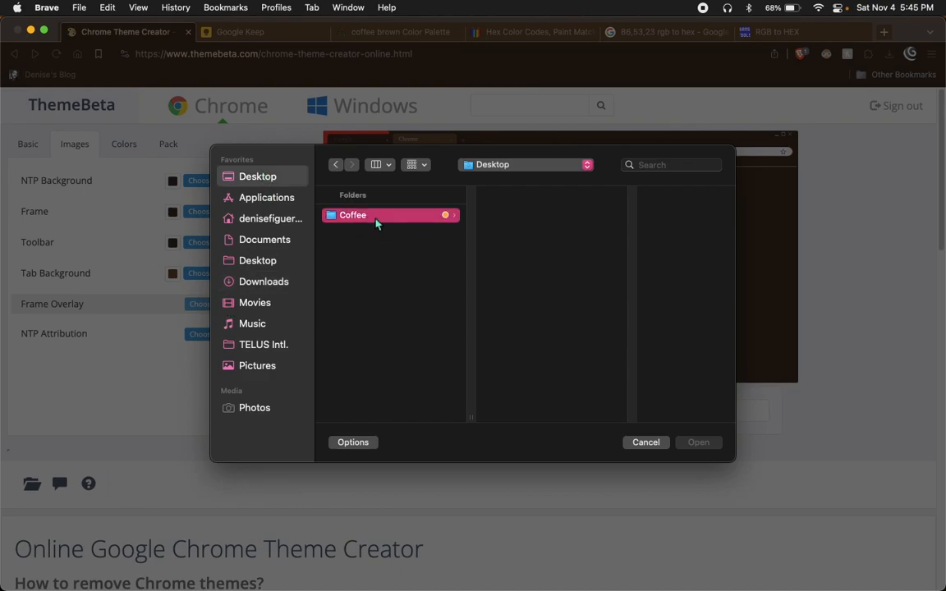
pyautogui.click(542, 216)
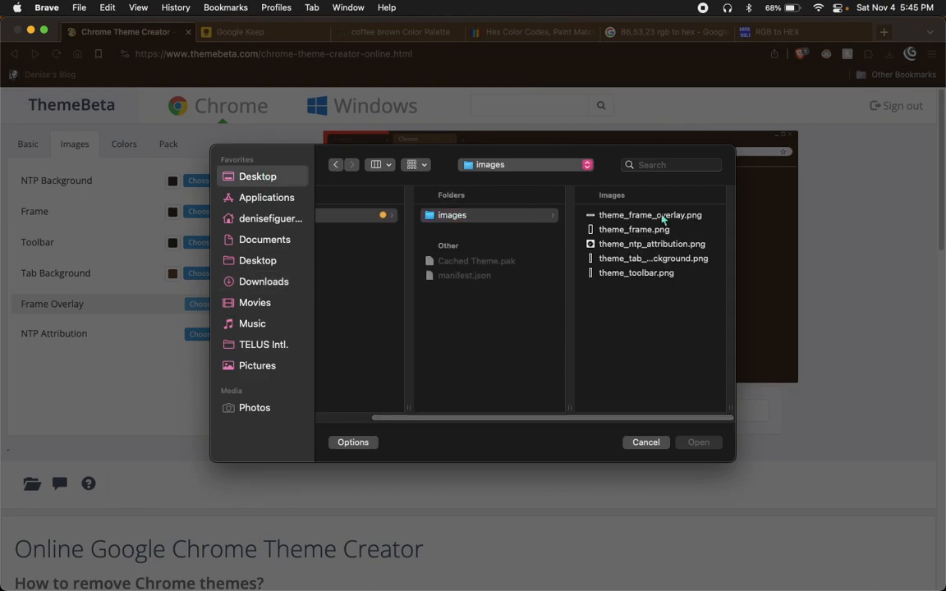
pyautogui.click(698, 218)
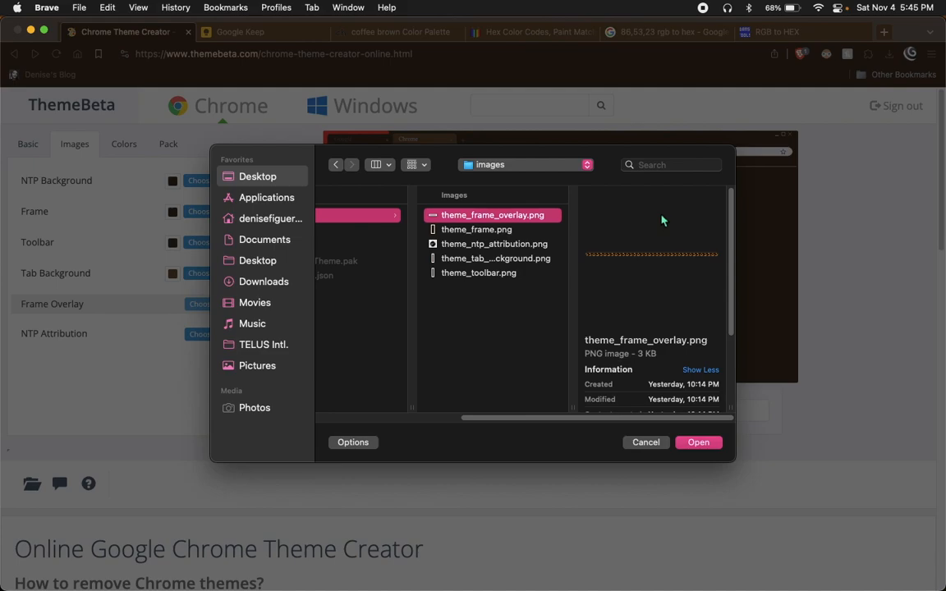
pyautogui.scroll(-3, 575, 335)
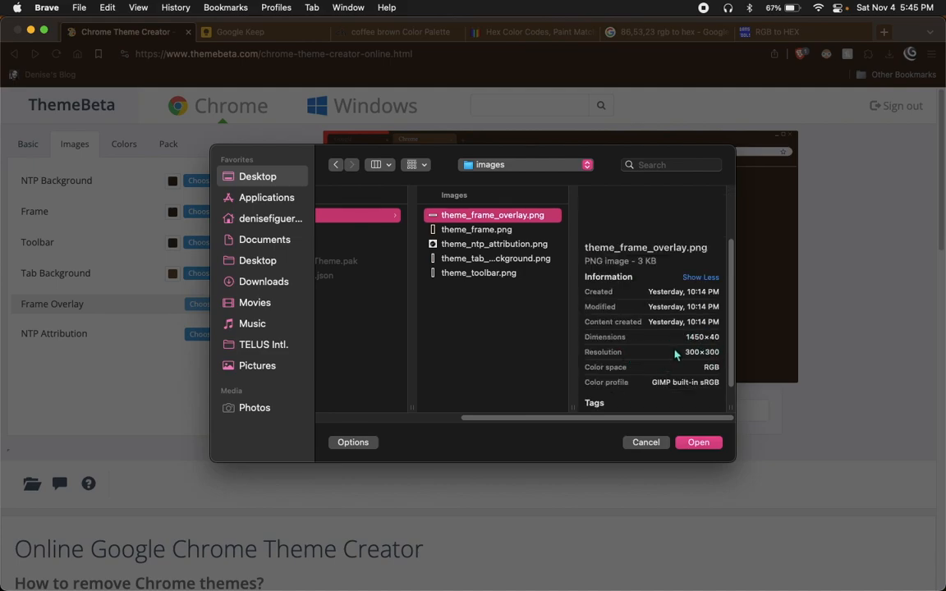
pyautogui.moveTo(681, 339); pyautogui.dragTo(723, 340)
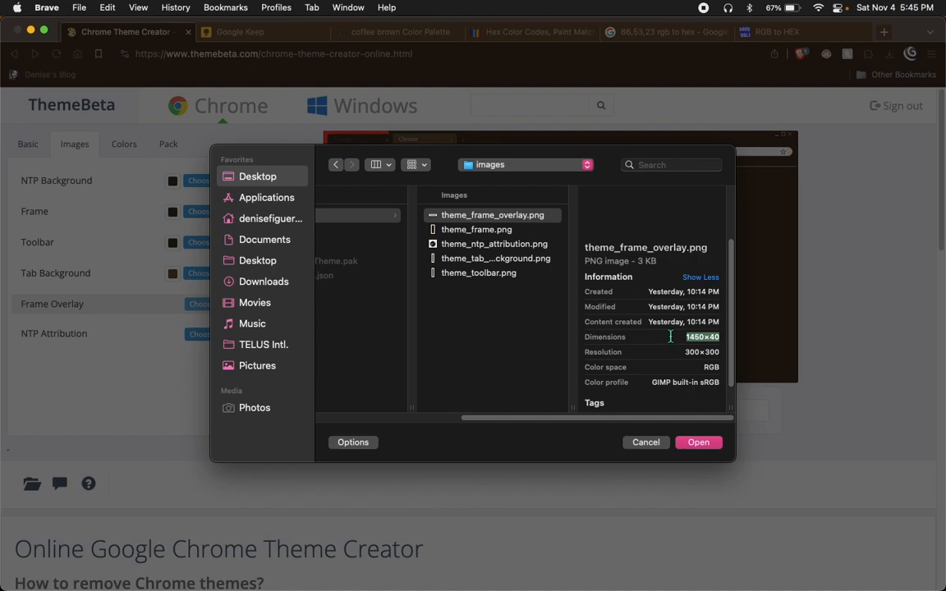
pyautogui.click(564, 216)
pyautogui.doubleClick(564, 216)
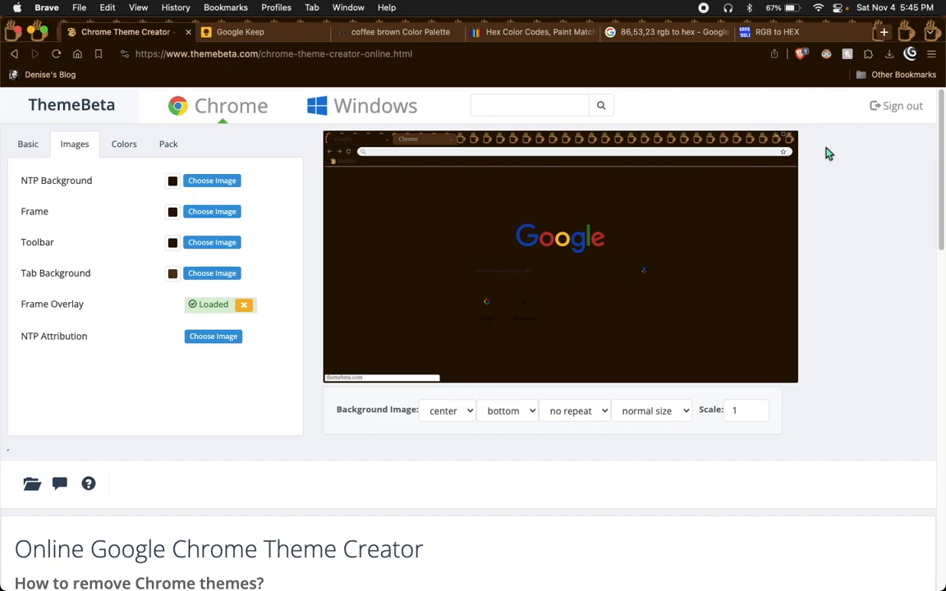
# Step: Load theme_ntp_attribution.png from the images folder as the theme's NTP Attribution image
pyautogui.click(222, 340)
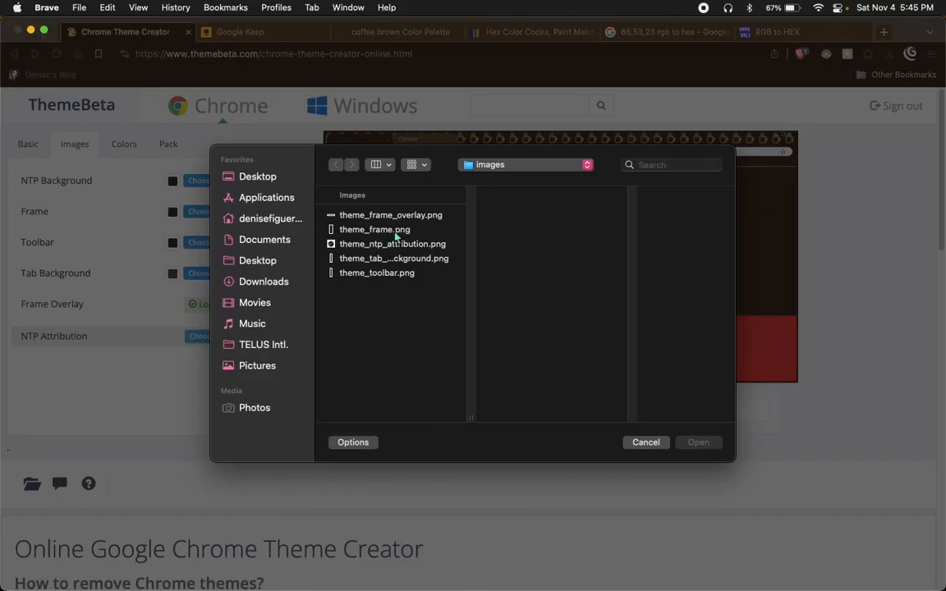
pyautogui.click(398, 231)
pyautogui.click(401, 245)
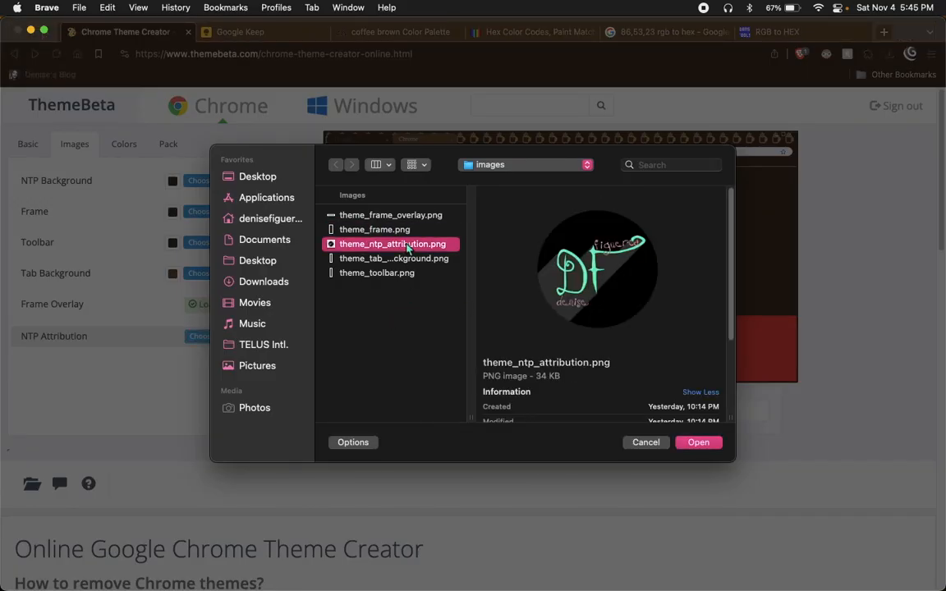
pyautogui.doubleClick(407, 245)
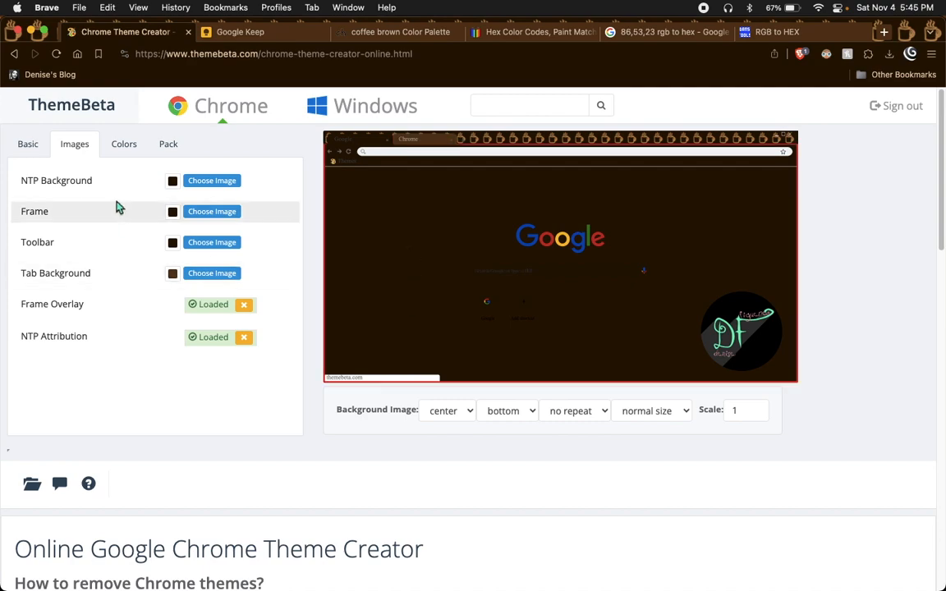
# Step: In the theme's color settings, set the Toolbar color to 271300, the Coffee Brown value copied from the Coffee Theme note
pyautogui.click(124, 147)
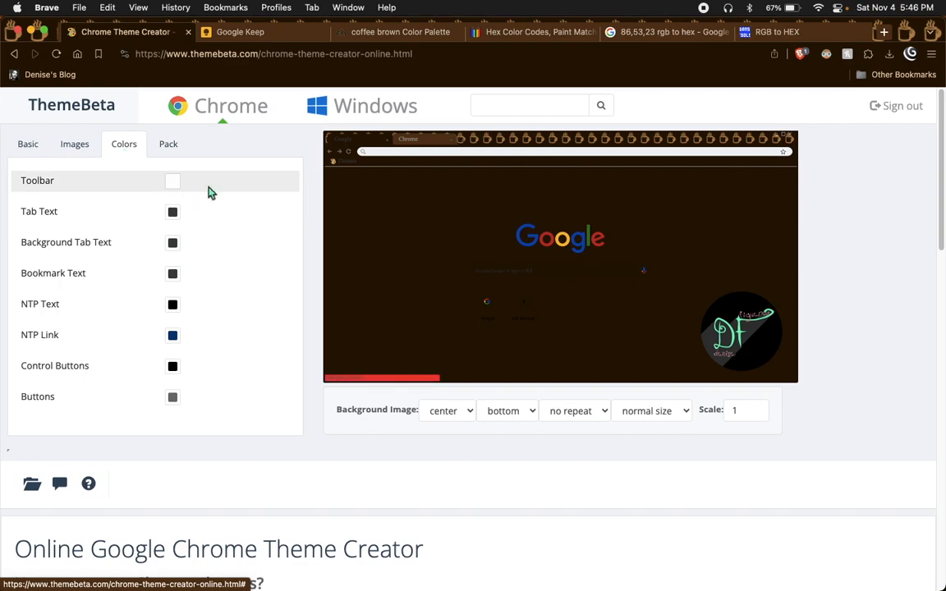
pyautogui.click(240, 31)
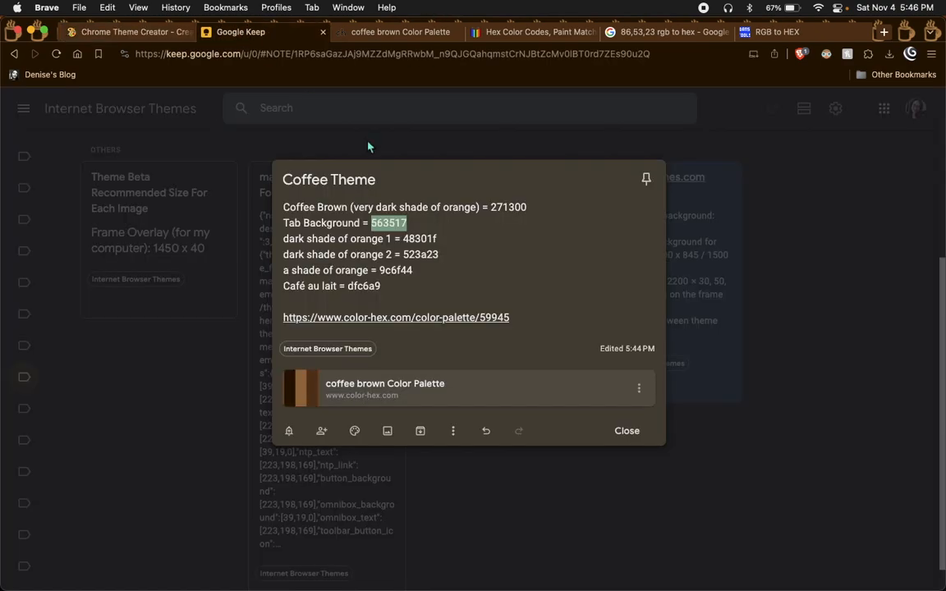
pyautogui.doubleClick(506, 212)
pyautogui.click(127, 31)
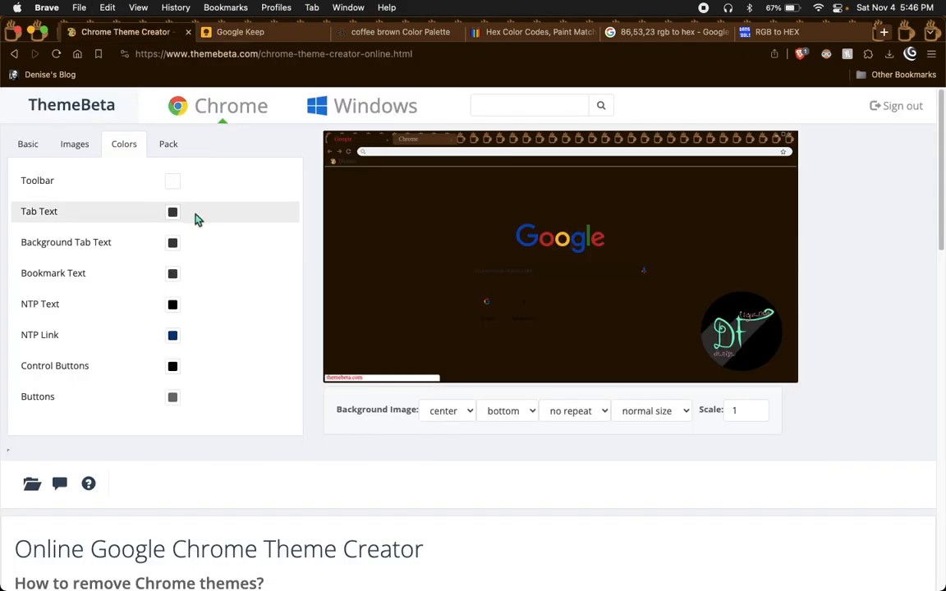
pyautogui.click(174, 182)
# Step: Copy the Café au lait value dfc6a9 from the Coffee Theme note and apply it as the Tab Text color
pyautogui.click(240, 32)
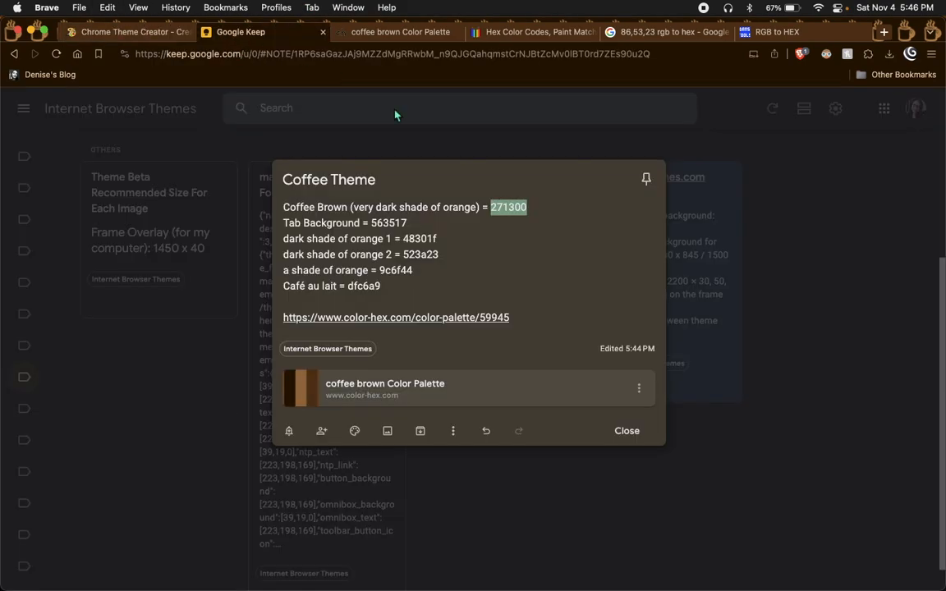
pyautogui.doubleClick(364, 285)
pyautogui.press('super+c')
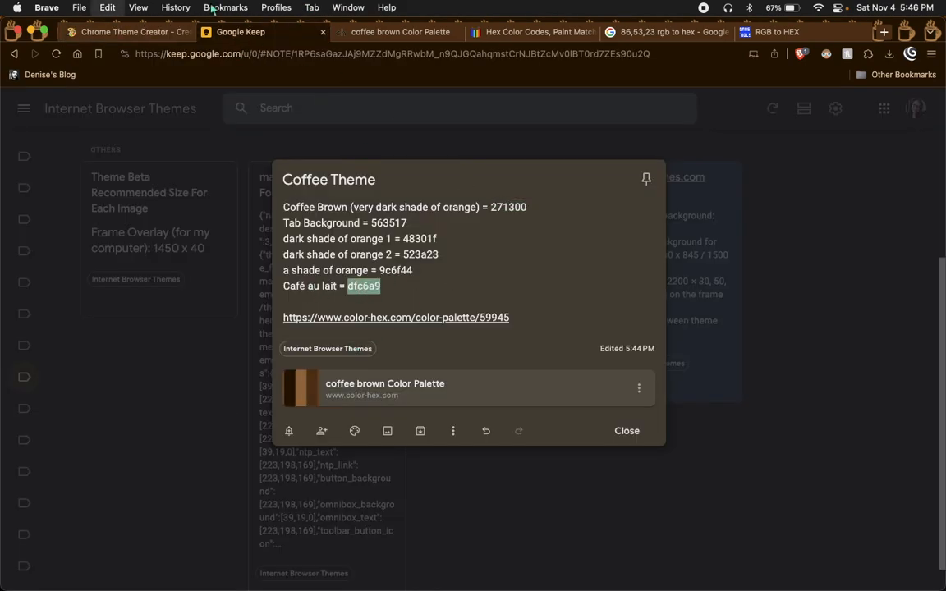
pyautogui.click(123, 32)
pyautogui.click(173, 213)
pyautogui.doubleClick(197, 395)
pyautogui.press('super+v')
pyautogui.click(231, 228)
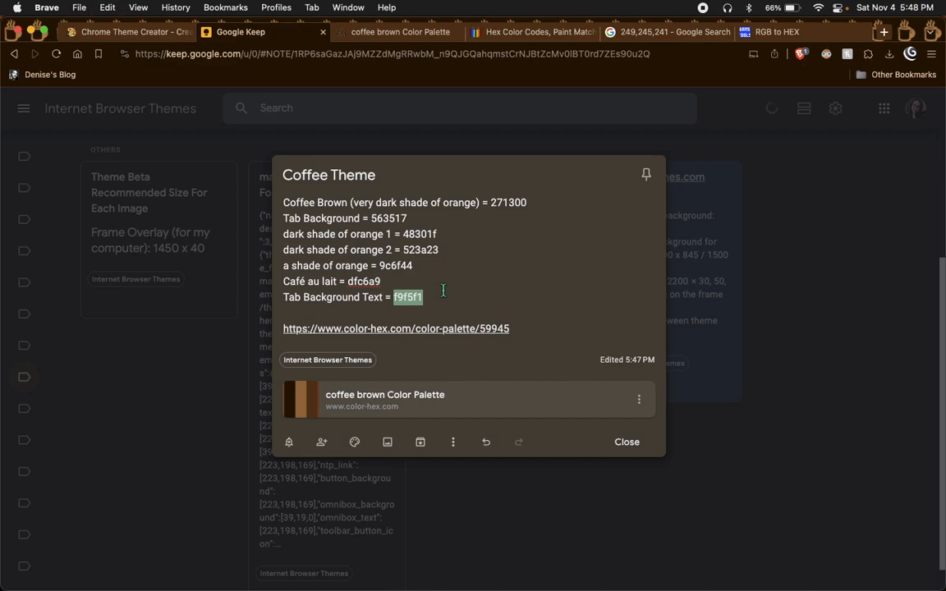
# Step: Return to the theme creator and set the NTP Text color to hex dfc6a9
pyautogui.click(149, 33)
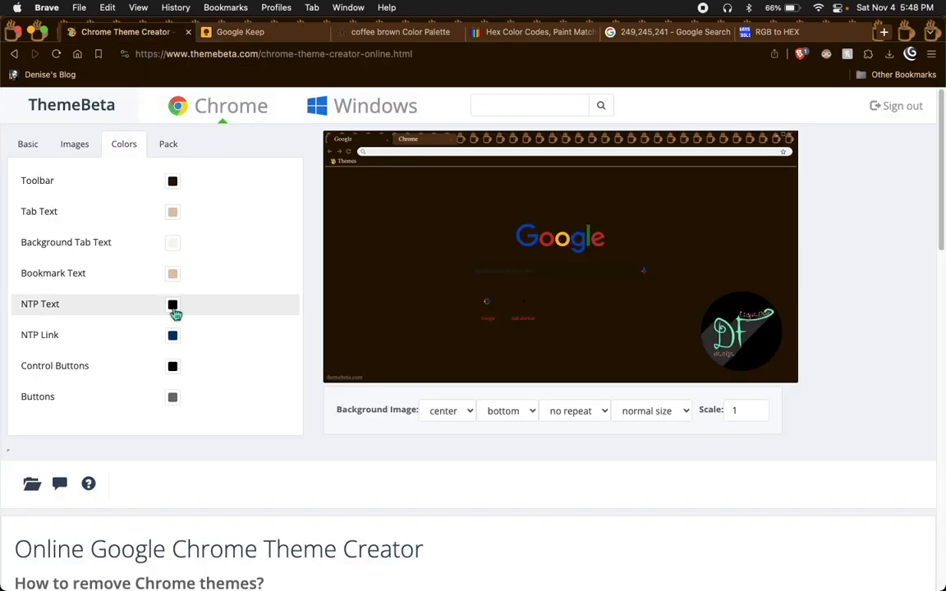
pyautogui.click(174, 307)
pyautogui.click(187, 424)
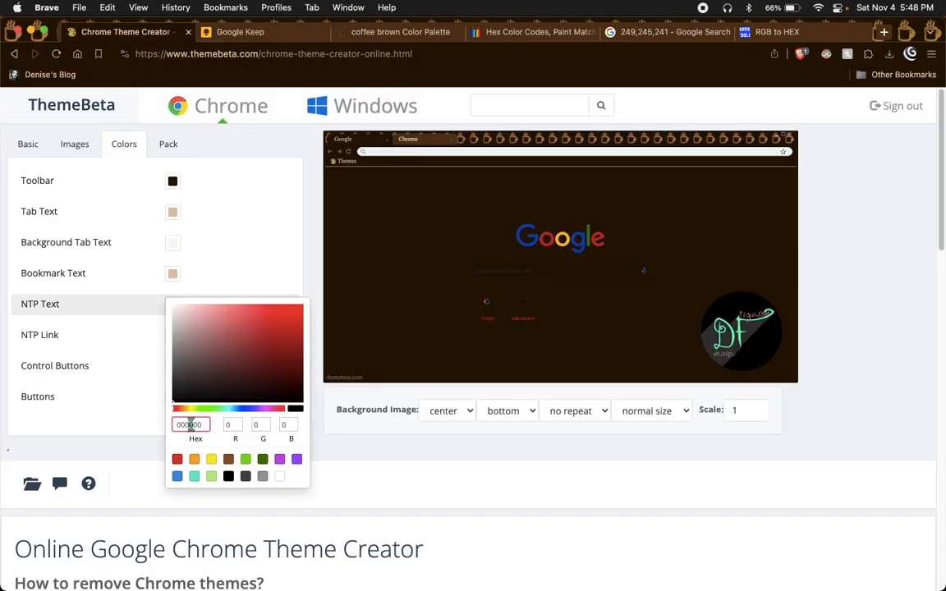
pyautogui.press('super+v')
pyautogui.click(227, 276)
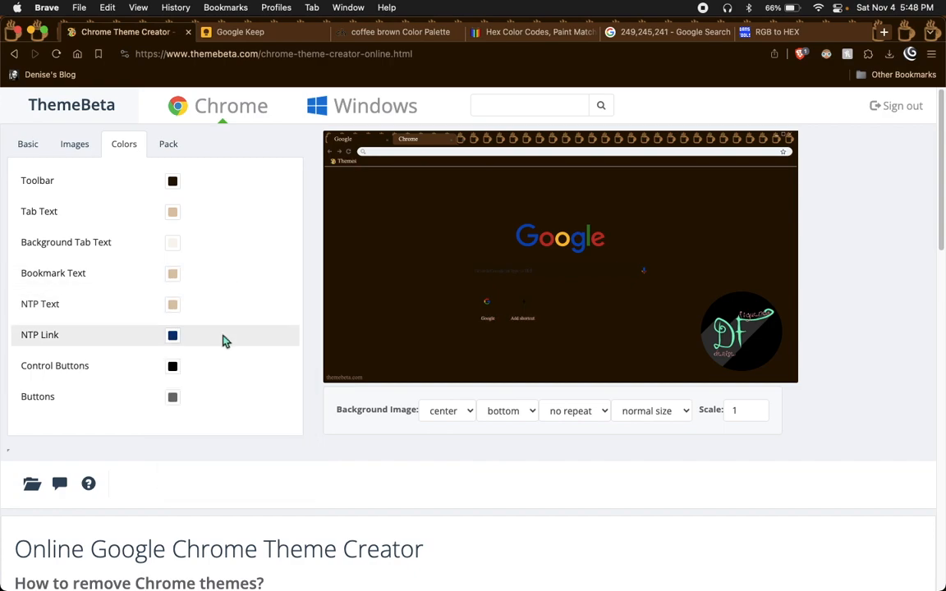
# Step: Set the NTP Link color to hex dfc6a9
pyautogui.click(172, 336)
pyautogui.click(191, 456)
pyautogui.press('super+a')
pyautogui.press('super+v')
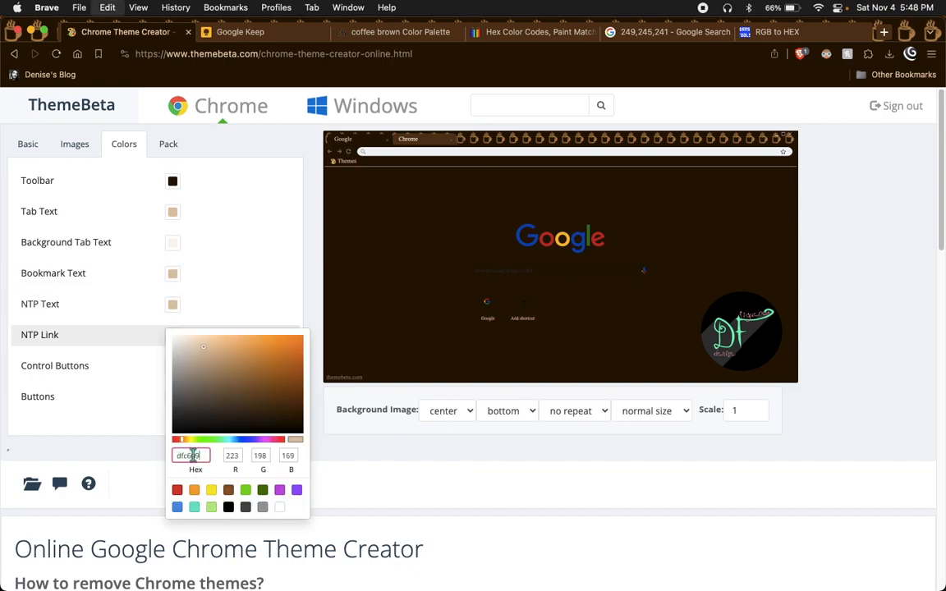
pyautogui.click(230, 312)
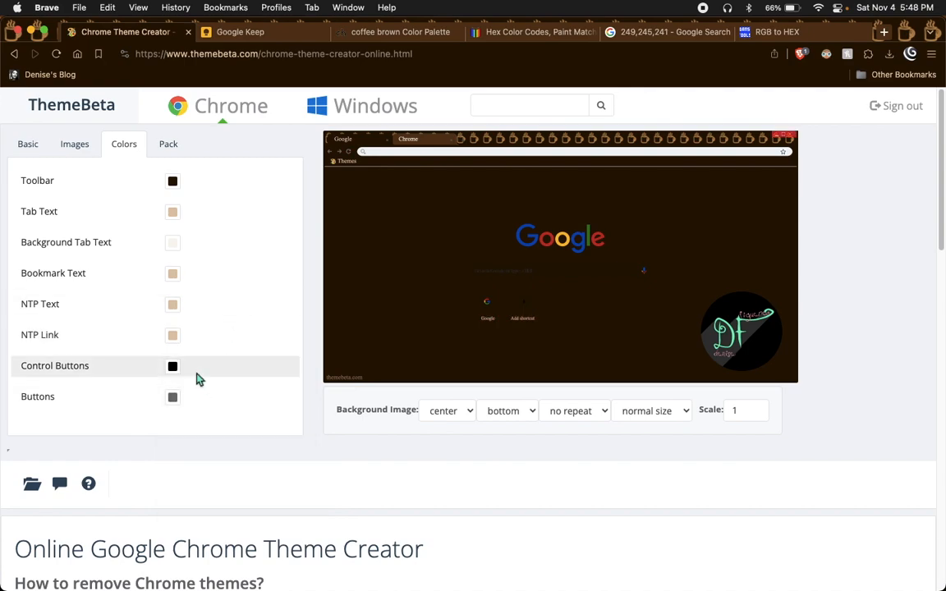
# Step: Set the Control Buttons color to hex dfc6a9
pyautogui.click(172, 367)
pyautogui.click(196, 495)
pyautogui.press('super+a')
pyautogui.press('super+v')
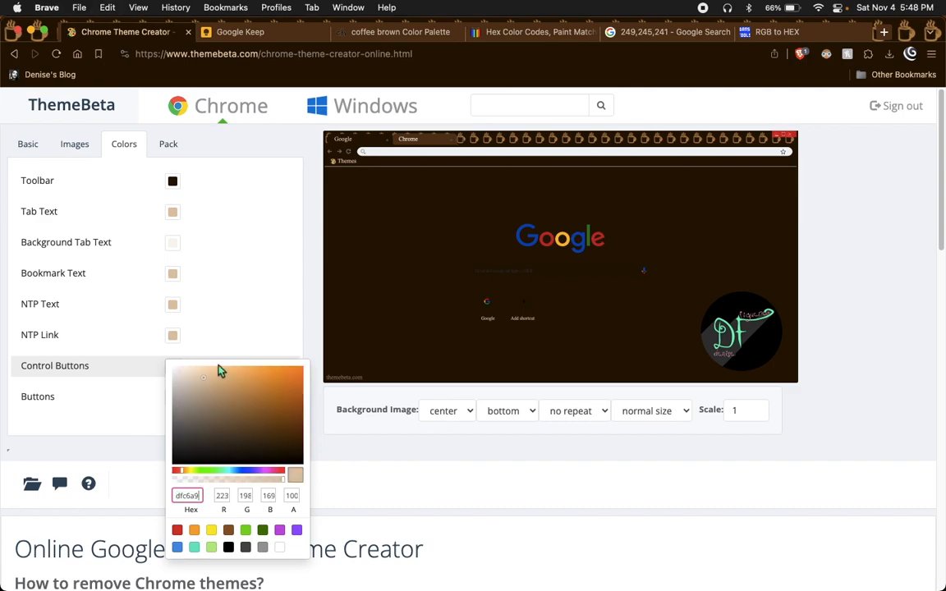
pyautogui.click(234, 353)
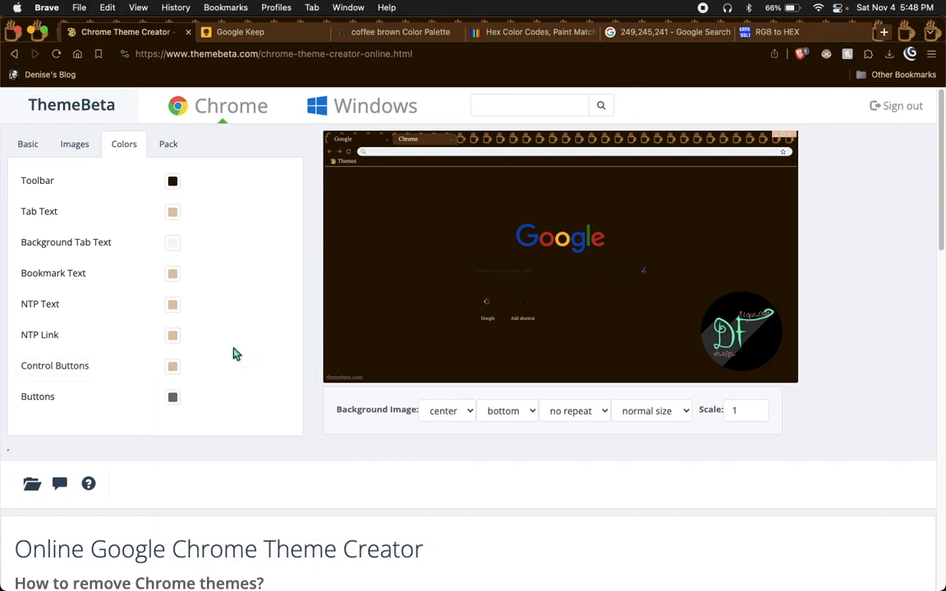
# Step: Set the Buttons color to hex dfc6a9
pyautogui.click(175, 400)
pyautogui.click(190, 518)
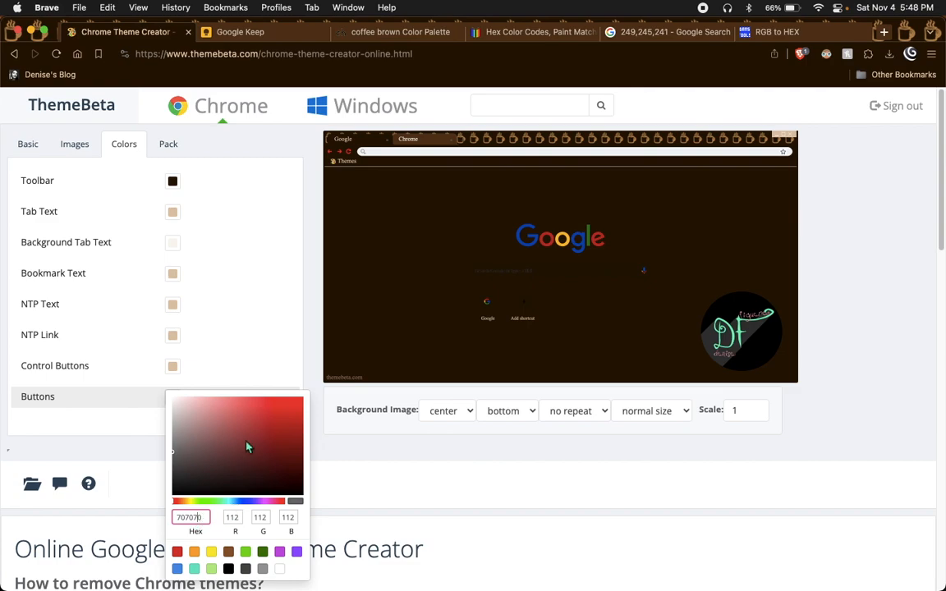
pyautogui.press('super+v')
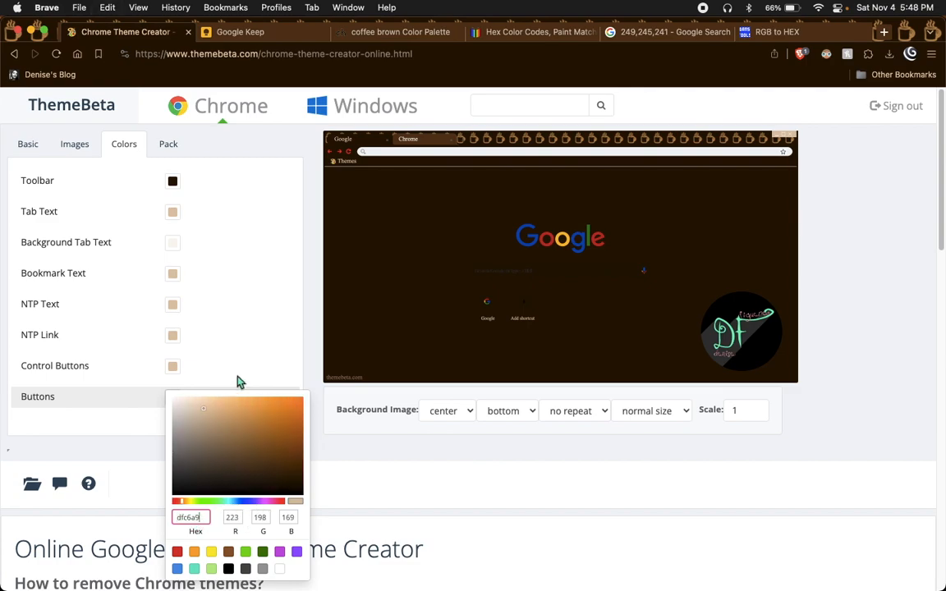
pyautogui.click(248, 370)
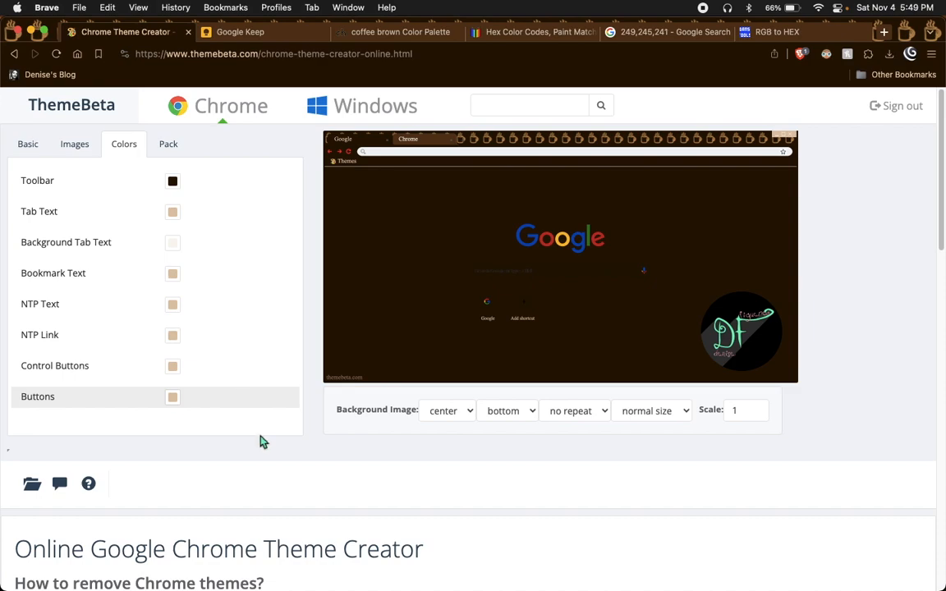
# Step: Pack the finished theme as a zip file and save it to the Downloads folder under the suggested name
pyautogui.click(177, 147)
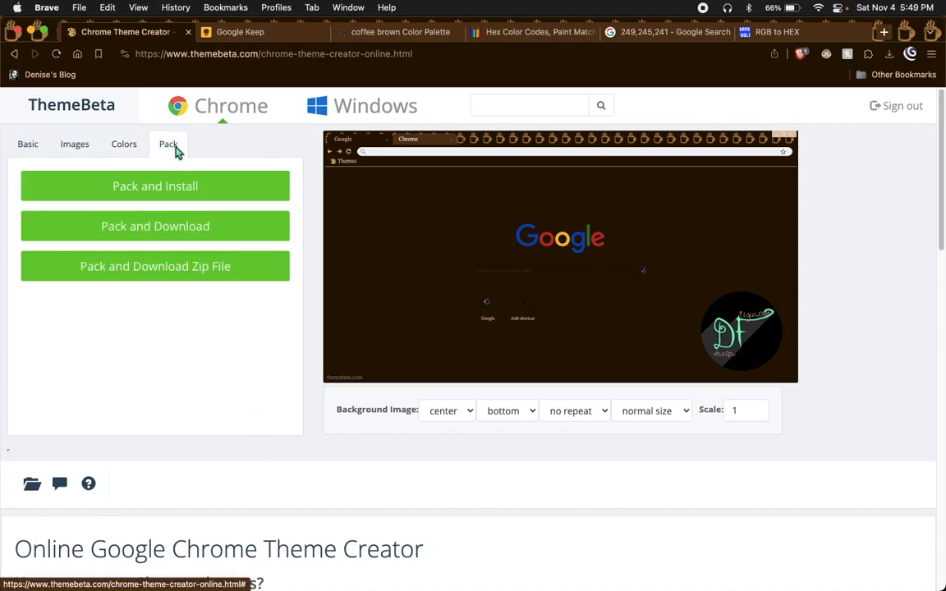
pyautogui.click(238, 272)
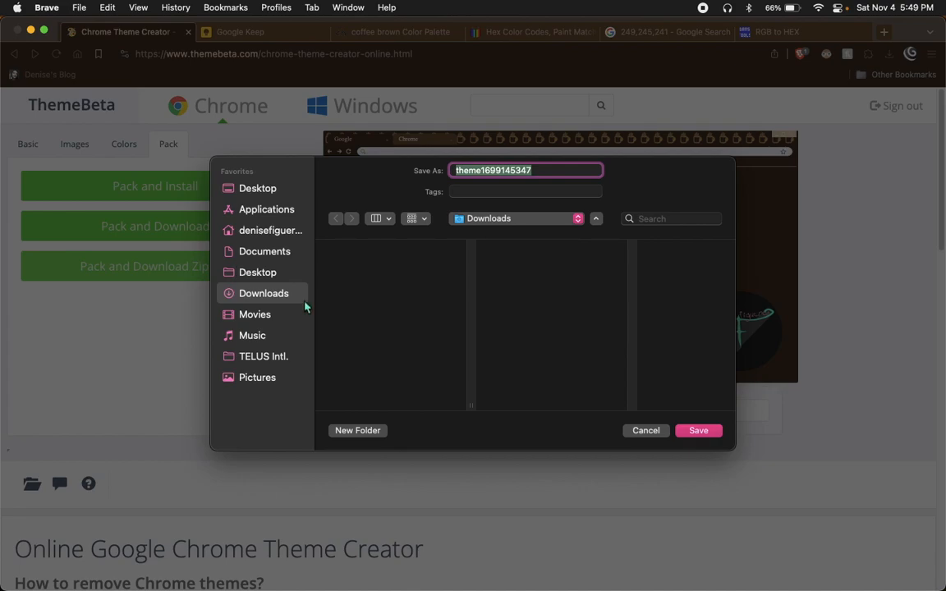
pyautogui.press('Return')
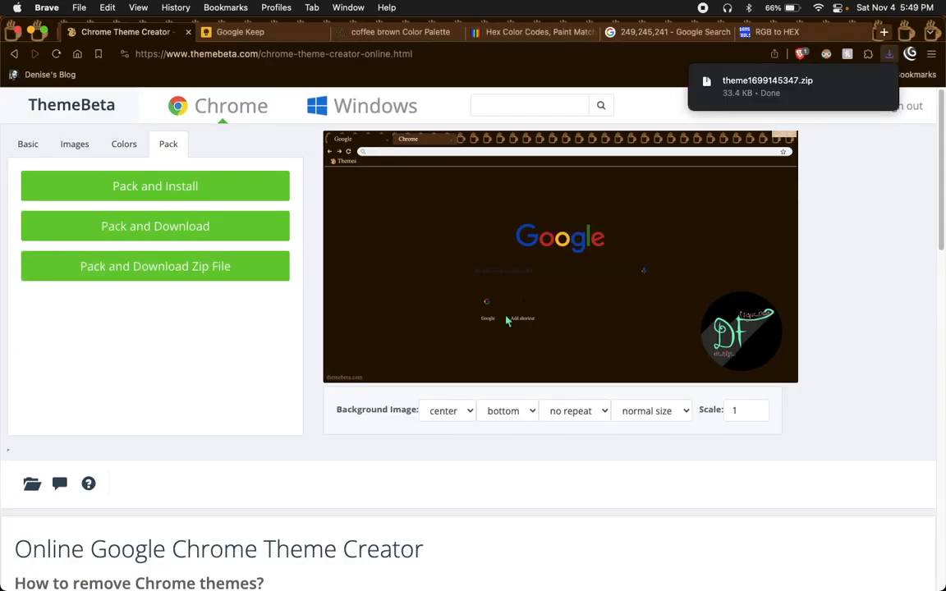
# Step: Switch to Finder and select the downloaded theme zip in the Downloads folder
pyautogui.moveTo(290, 587)
pyautogui.click(278, 564)
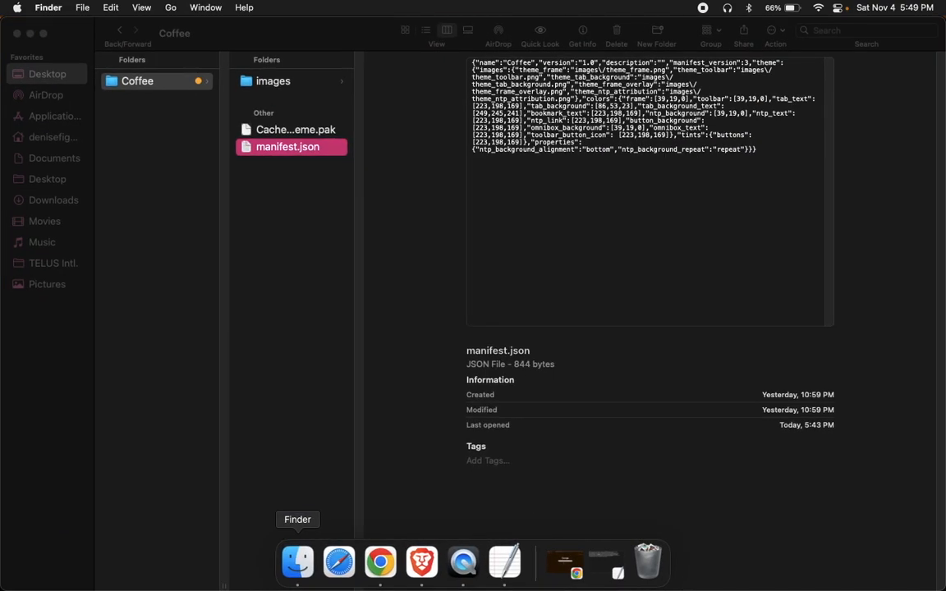
pyautogui.click(54, 201)
pyautogui.click(156, 81)
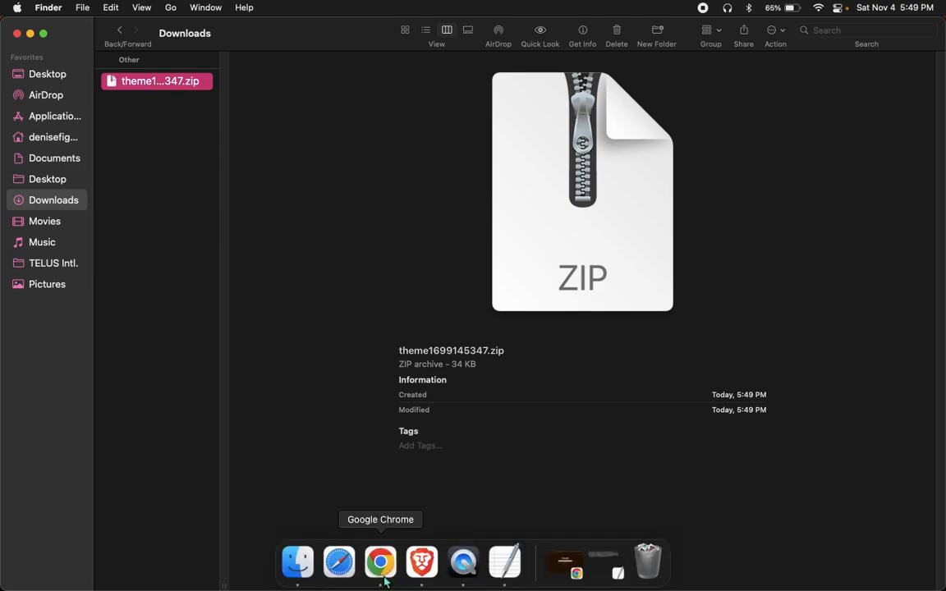
# Step: Switch to Google Chrome and open the extensions management page in a new tab
pyautogui.click(382, 575)
pyautogui.click(388, 33)
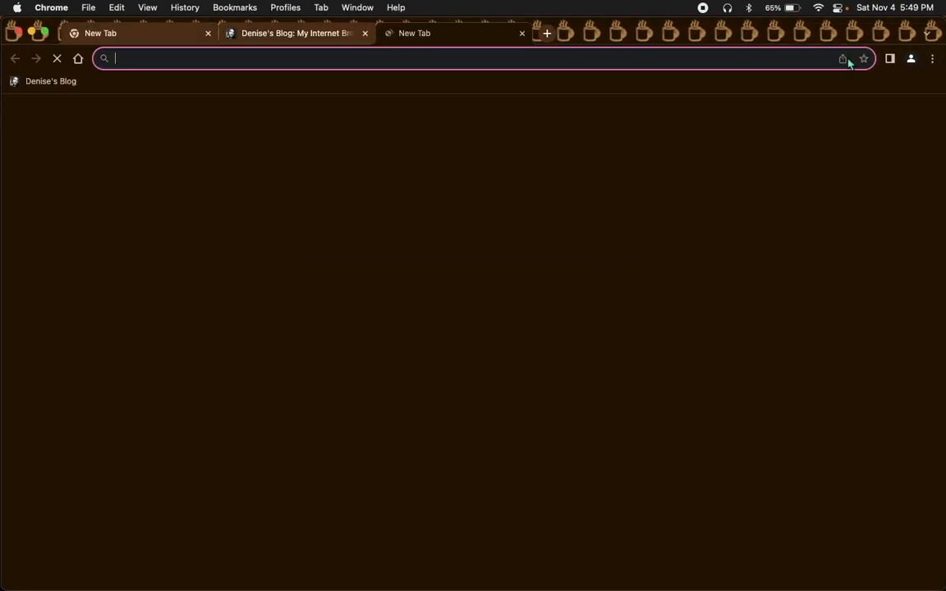
pyautogui.click(933, 58)
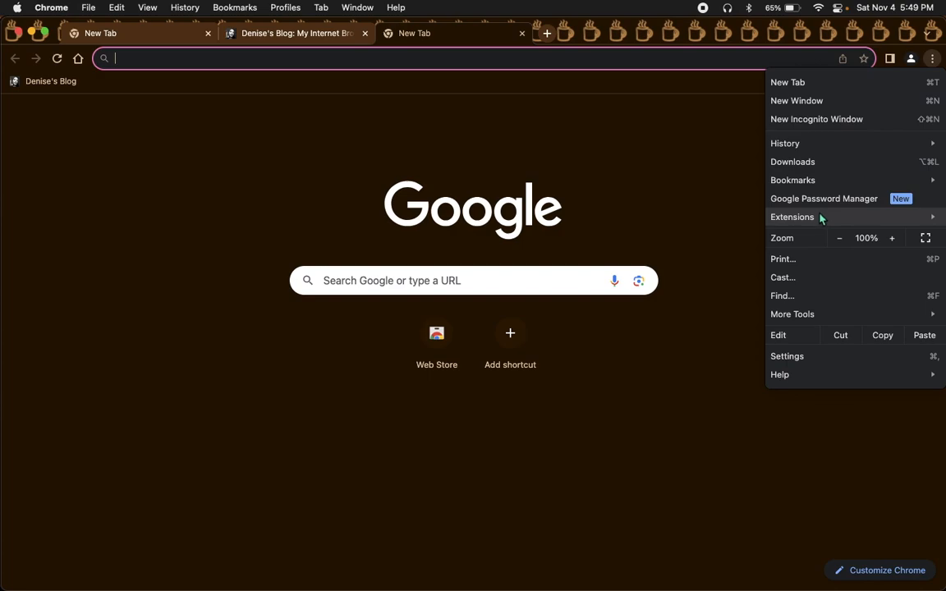
pyautogui.click(697, 221)
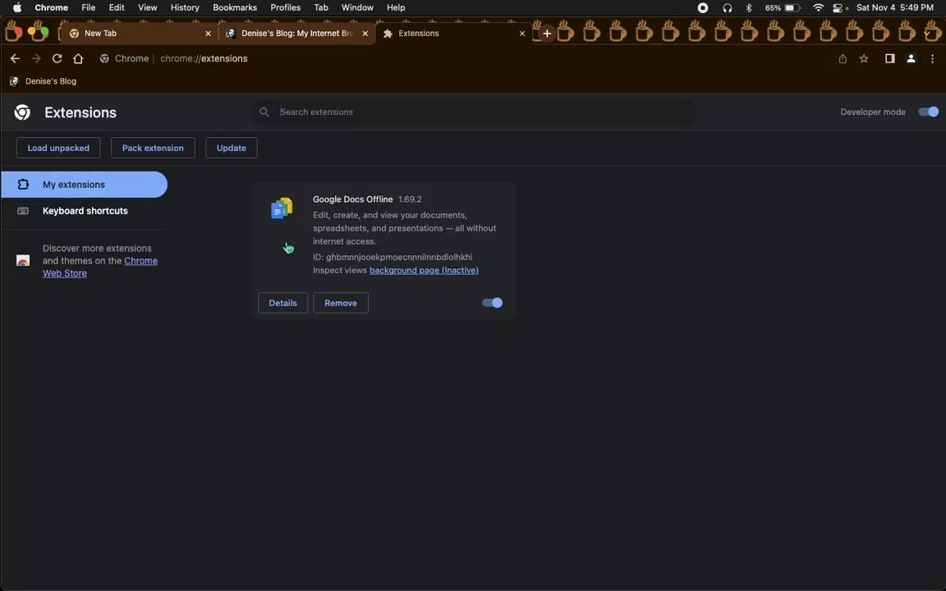
# Step: Switch to Finder, install the downloaded theme zip on Chrome's extensions page, and check the theme in a new tab
pyautogui.moveTo(263, 588)
pyautogui.click(317, 575)
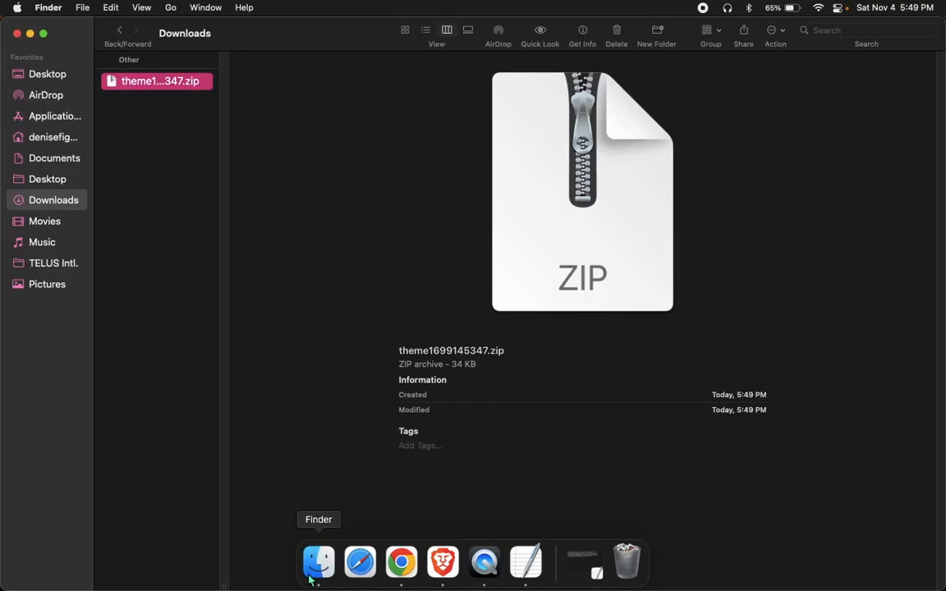
pyautogui.moveTo(191, 89); pyautogui.dragTo(308, 433)
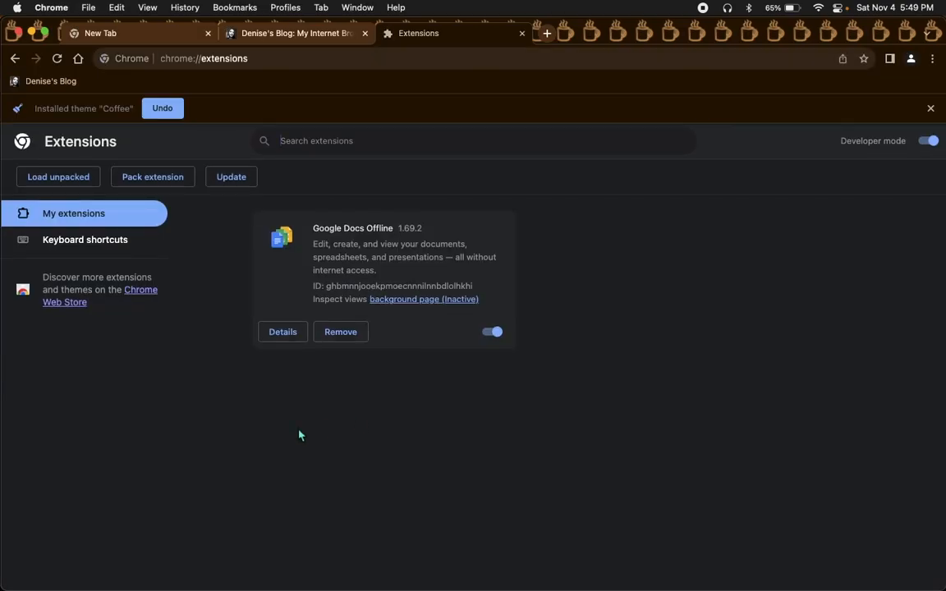
pyautogui.click(931, 108)
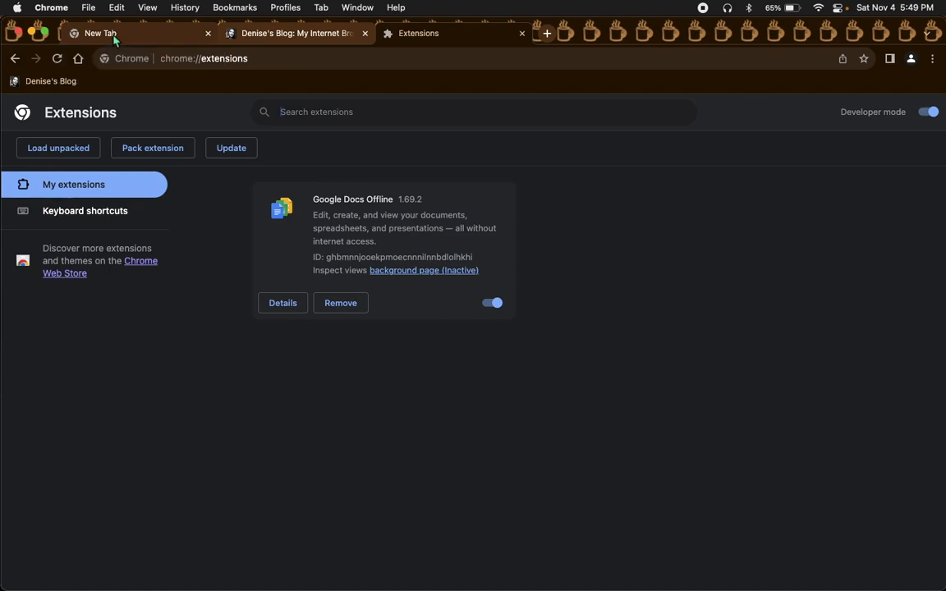
pyautogui.press('super+t')
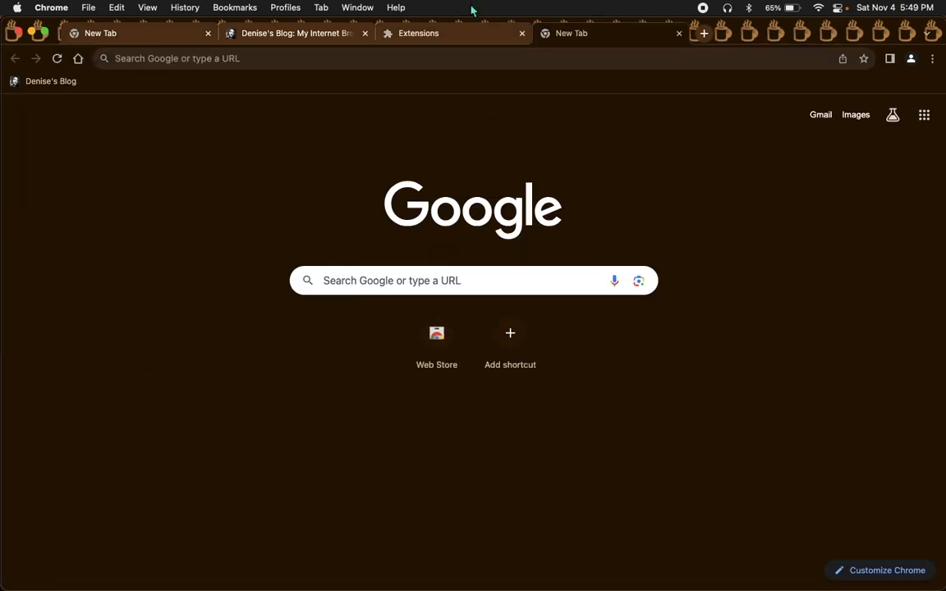
pyautogui.click(474, 33)
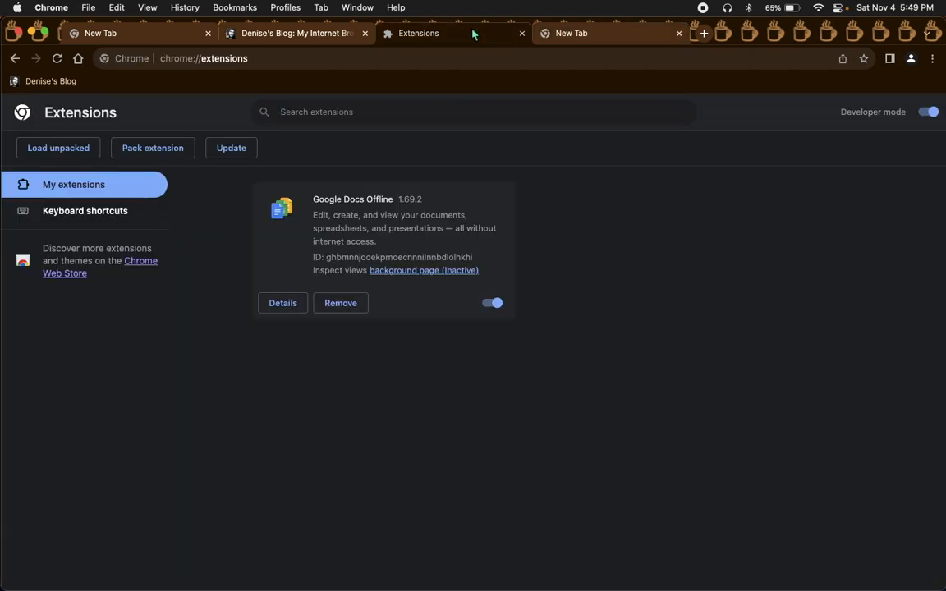
# Step: Unzip the downloaded theme in Finder's Downloads folder and open its manifest.json in TextEdit
pyautogui.moveTo(359, 579)
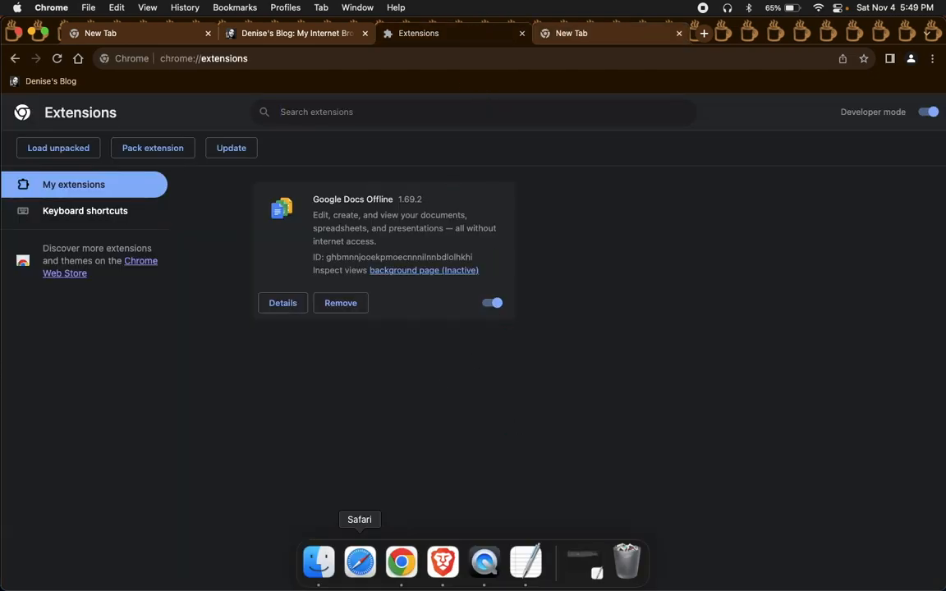
pyautogui.click(319, 575)
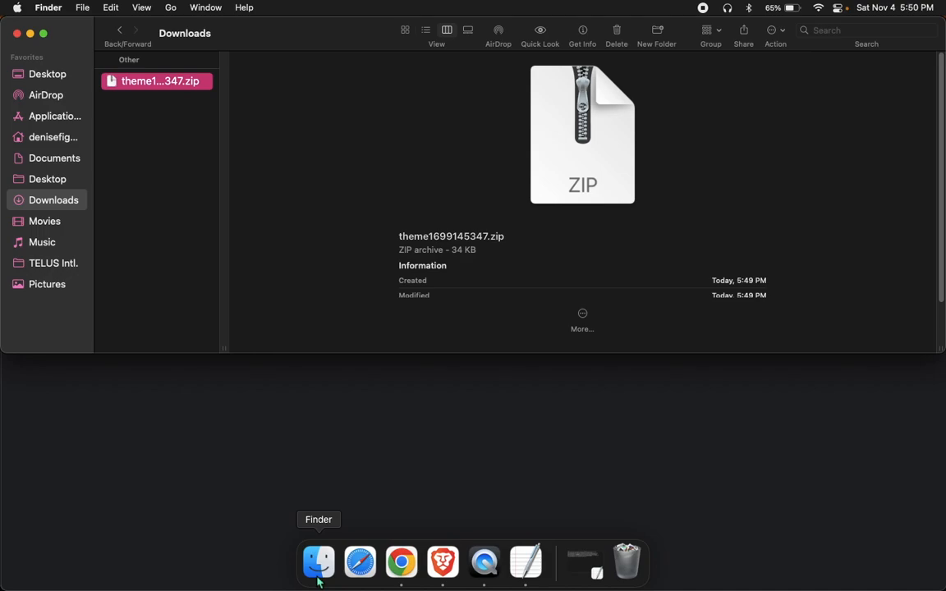
pyautogui.doubleClick(205, 85)
pyautogui.click(331, 131)
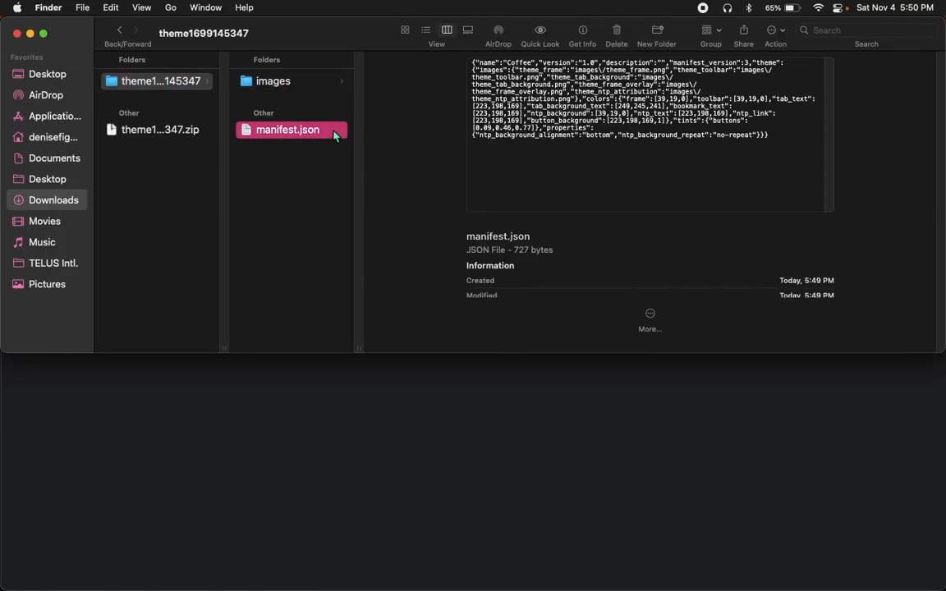
pyautogui.doubleClick(334, 134)
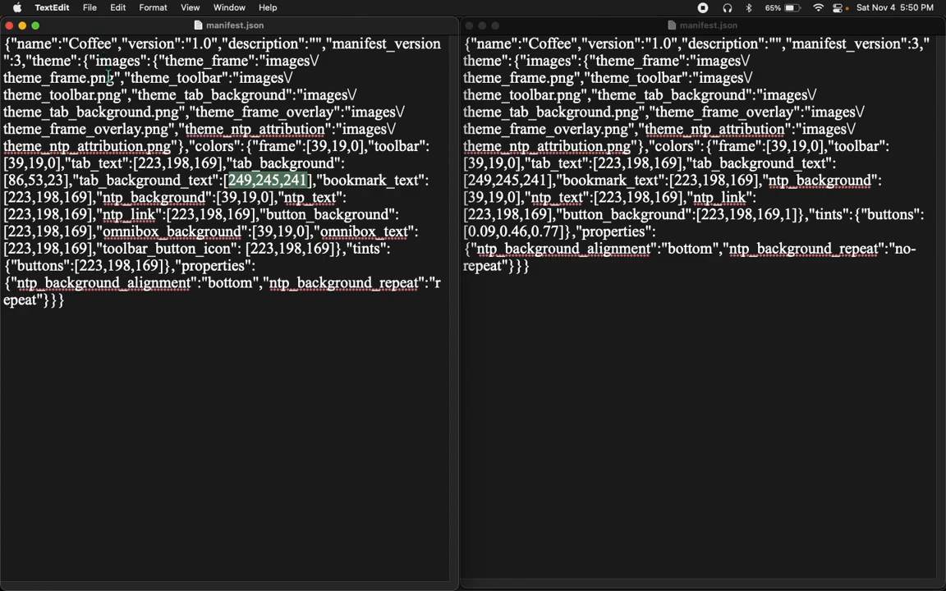
# Step: Examine the theme name, the colors section and the omnibox and toolbar_button_icon entries in the previously edited manifest.json
pyautogui.moveTo(62, 43); pyautogui.dragTo(121, 46)
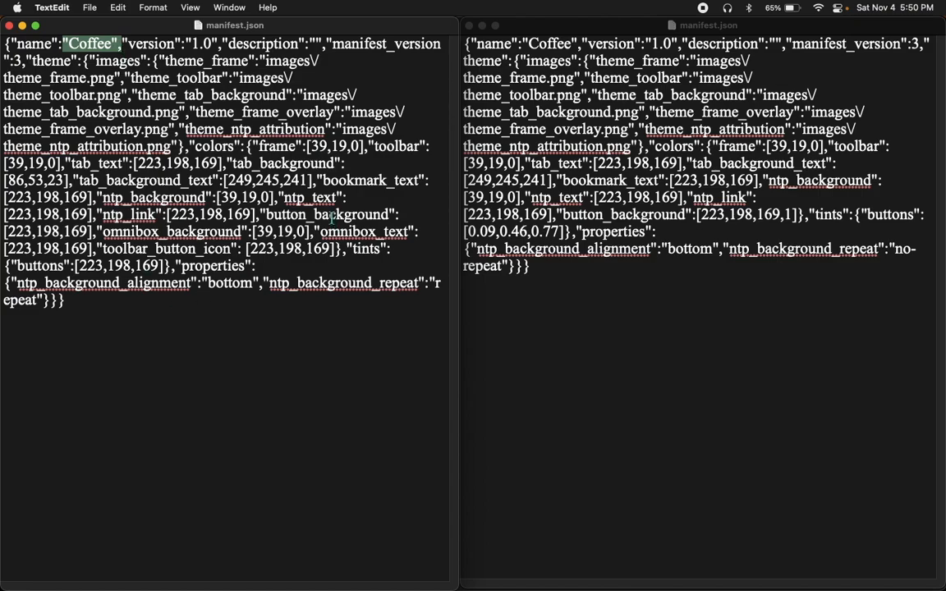
pyautogui.moveTo(79, 180); pyautogui.dragTo(337, 249)
pyautogui.moveTo(97, 231); pyautogui.dragTo(337, 250)
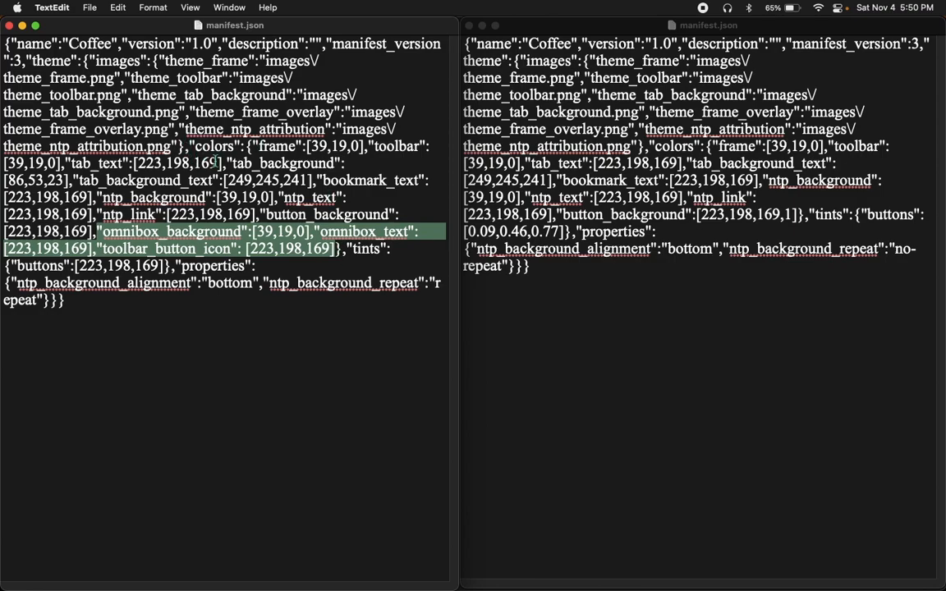
pyautogui.moveTo(212, 146); pyautogui.dragTo(239, 146)
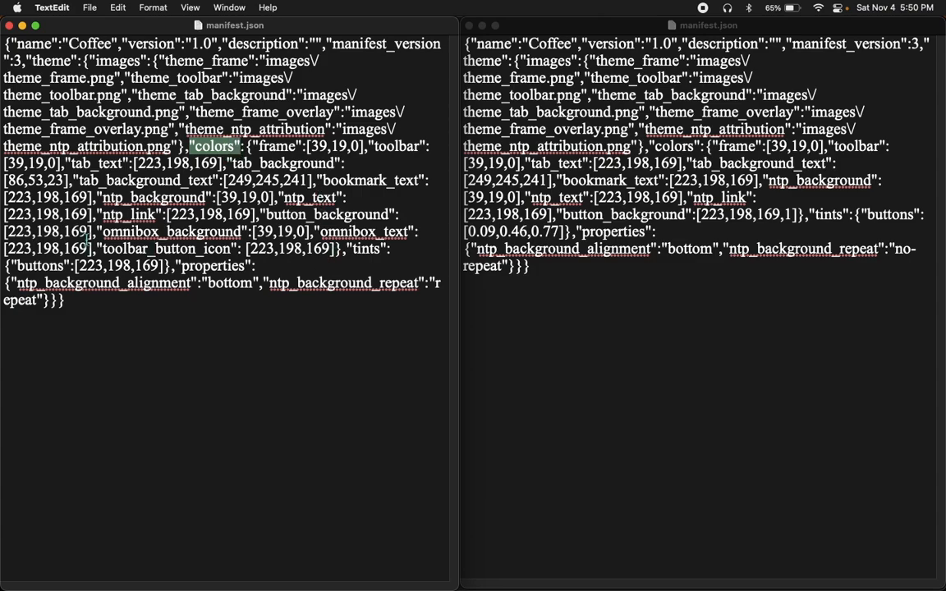
pyautogui.moveTo(96, 232); pyautogui.dragTo(339, 249)
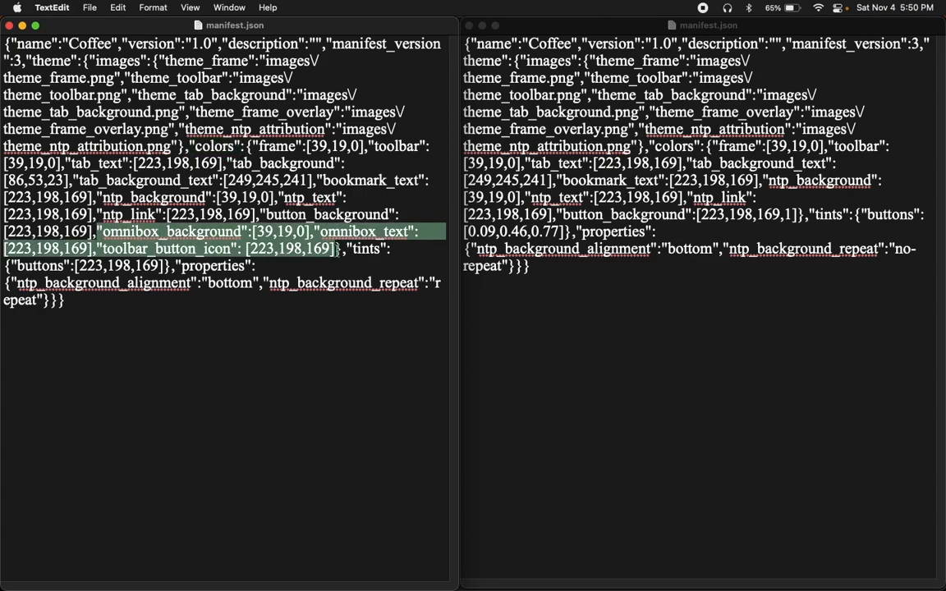
# Step: Switch to Brave and view the ThemeBeta and Browser-Themes.com theme sites
pyautogui.moveTo(422, 575)
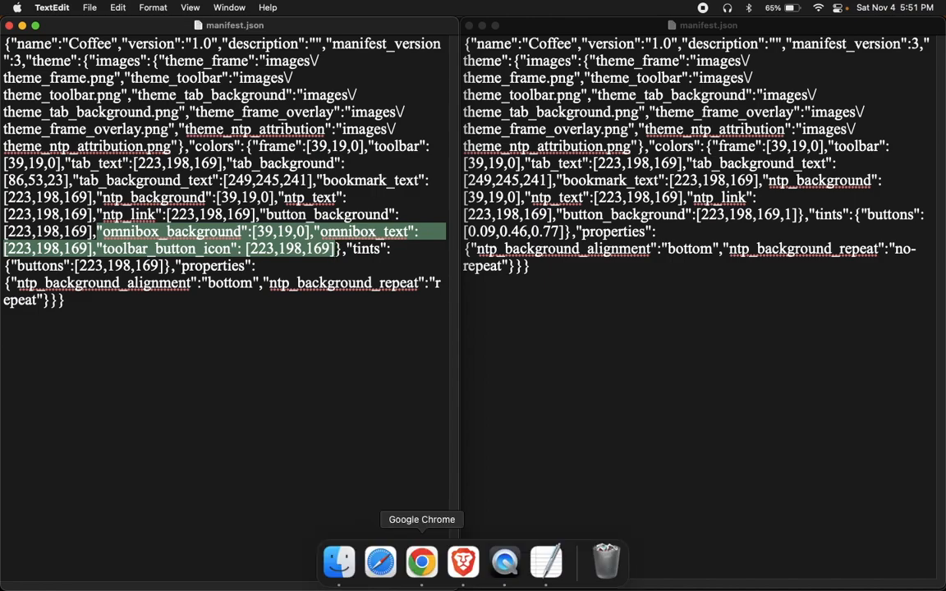
pyautogui.click(434, 561)
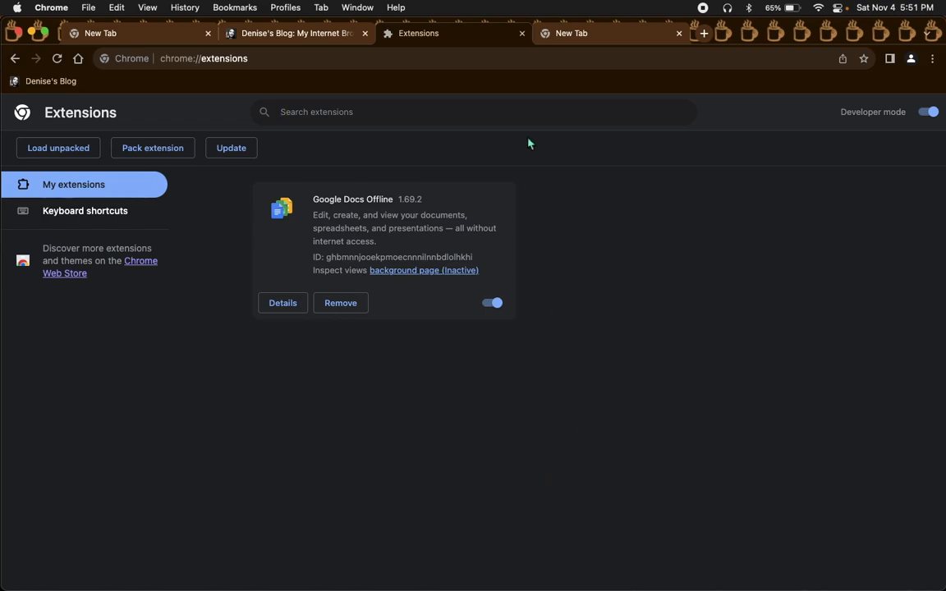
pyautogui.press('super+Tab')
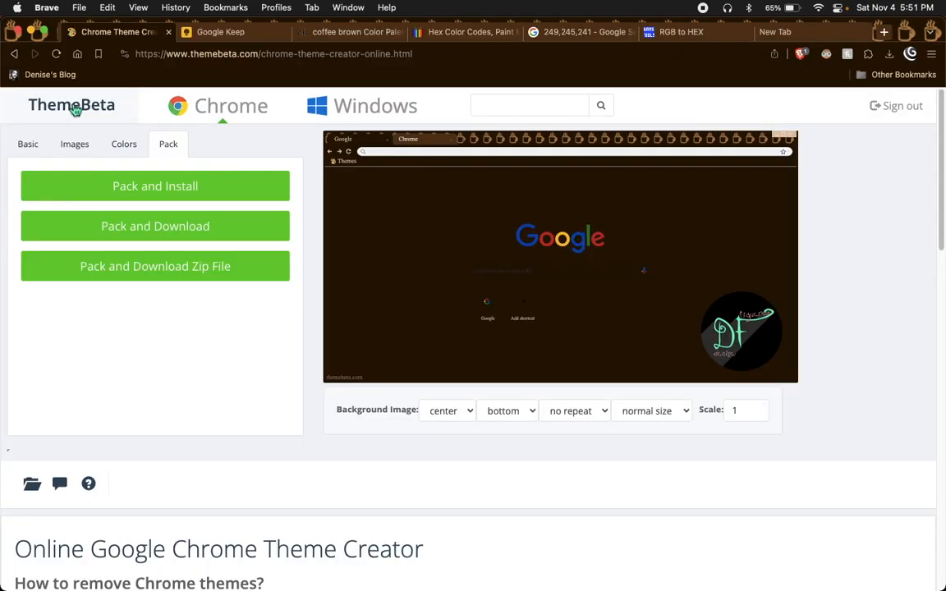
pyautogui.click(215, 34)
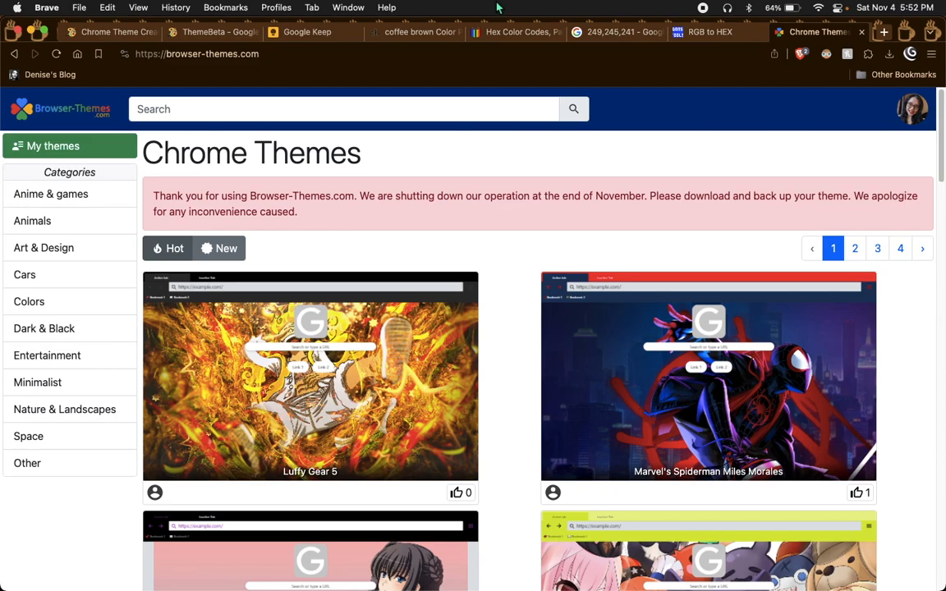
pyautogui.moveTo(425, 581)
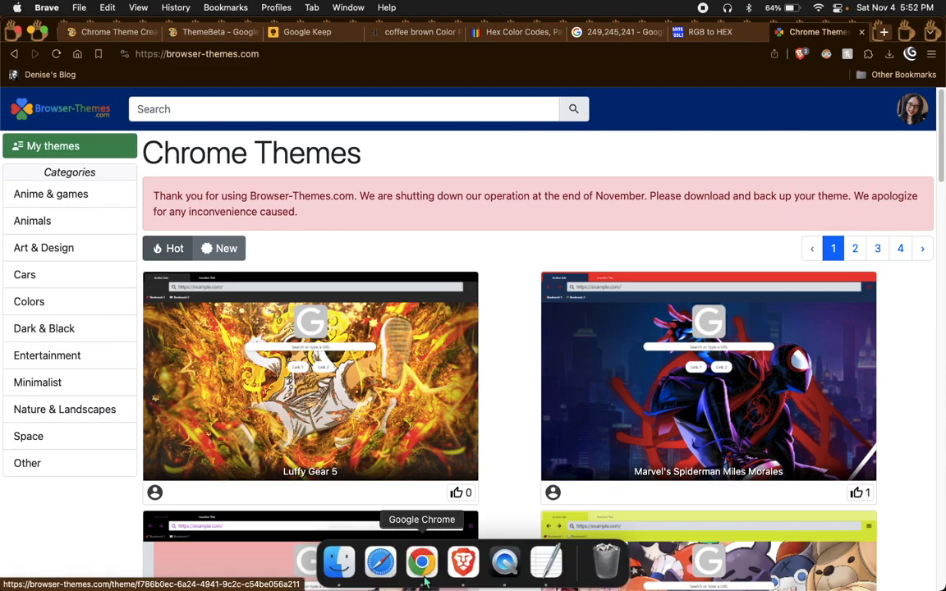
# Step: Copy the omnibox_background, omnibox_text and toolbar_button_icon entries from the edited manifest into the new manifest.json after the button_background value
pyautogui.hotkey('ctrl', 'Up')
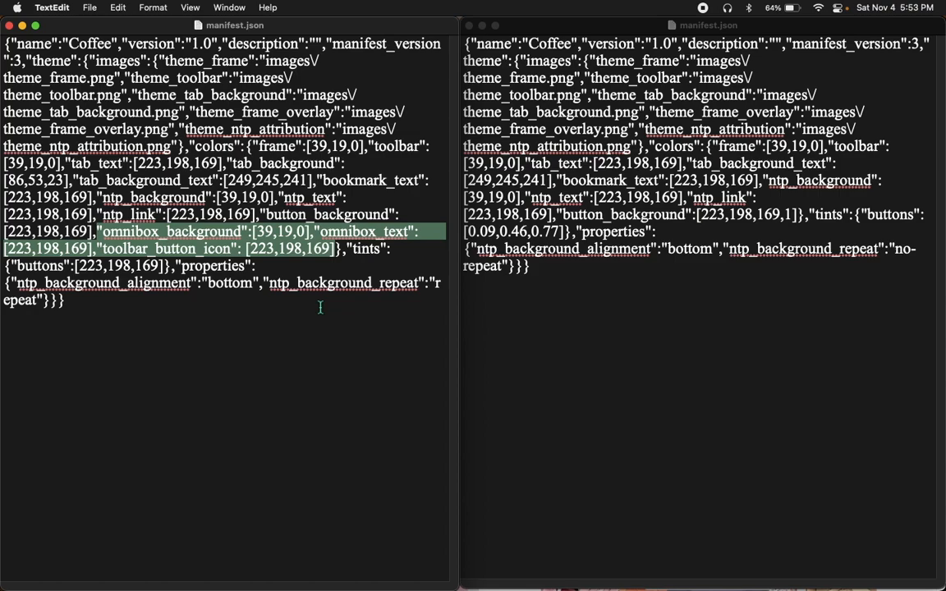
pyautogui.press('super+c')
pyautogui.click(840, 231)
pyautogui.moveTo(557, 218); pyautogui.dragTo(792, 217)
pyautogui.click(797, 216)
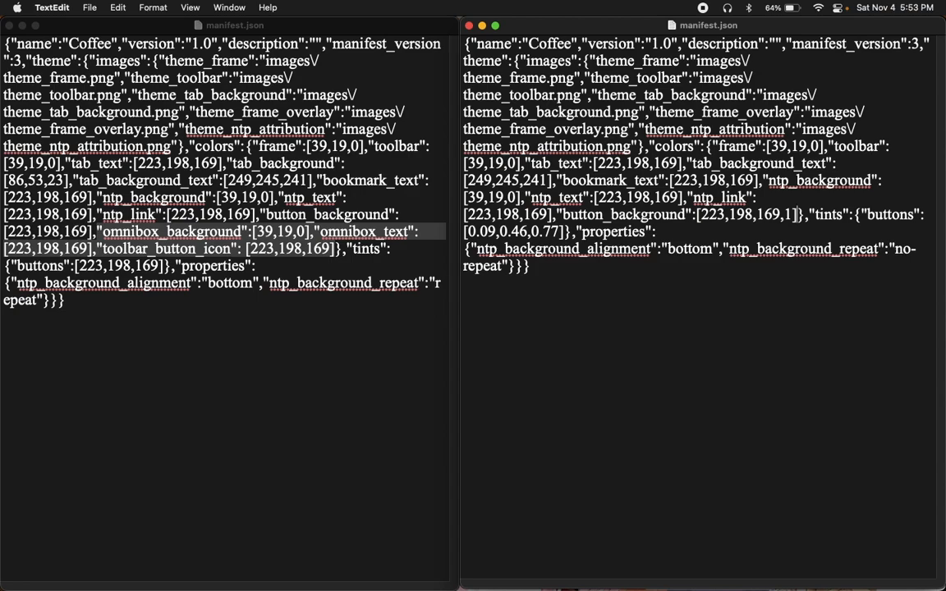
pyautogui.press('super+v')
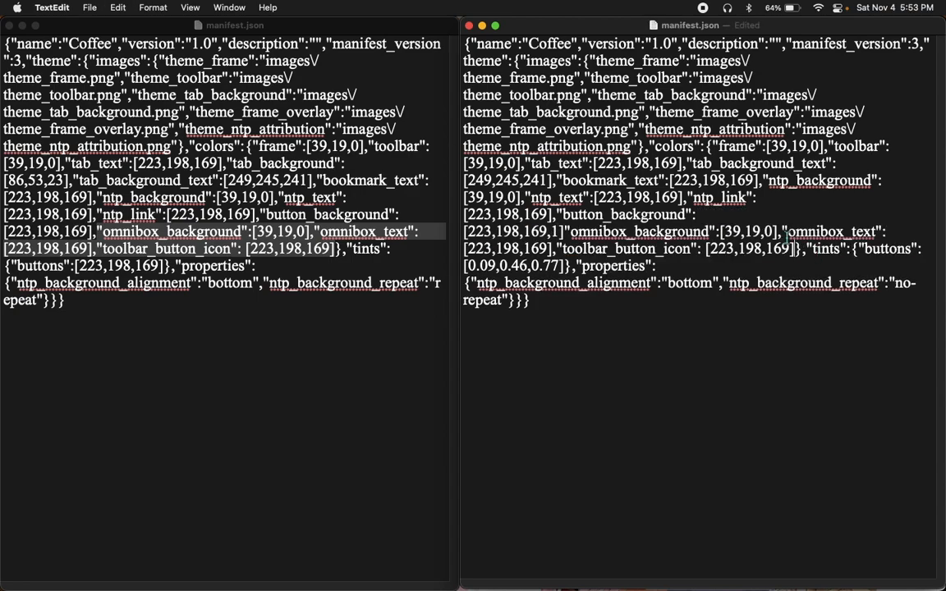
# Step: Switch to Brave and look up the hex color cd5f7b on Encycolorpedia to get its RGB values
pyautogui.doubleClick(754, 233)
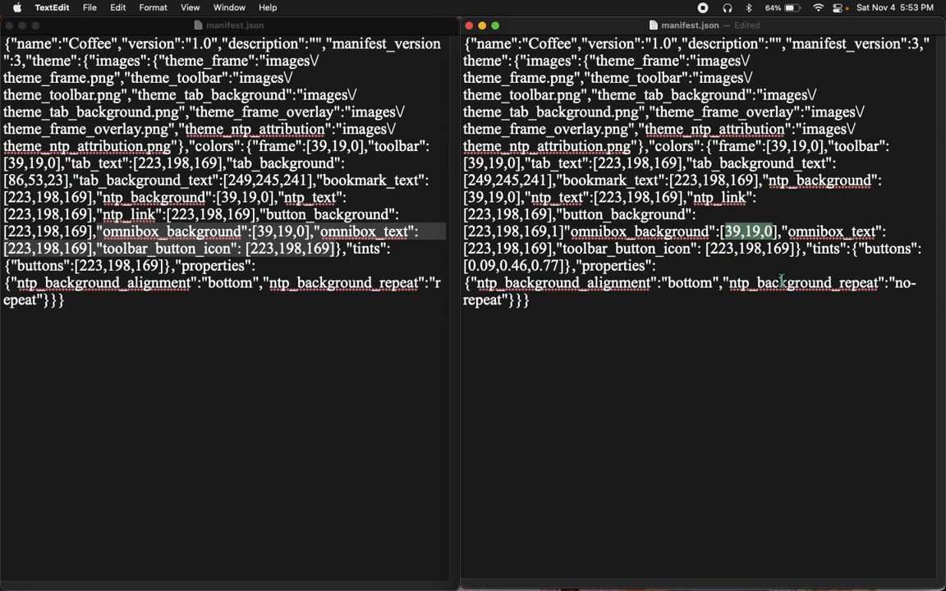
pyautogui.moveTo(470, 583)
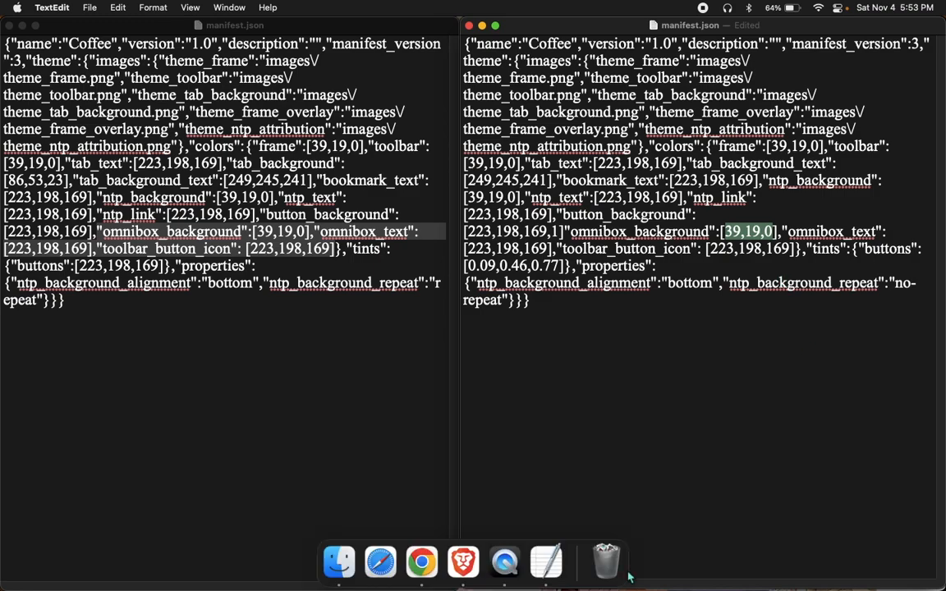
pyautogui.click(465, 575)
pyautogui.click(498, 33)
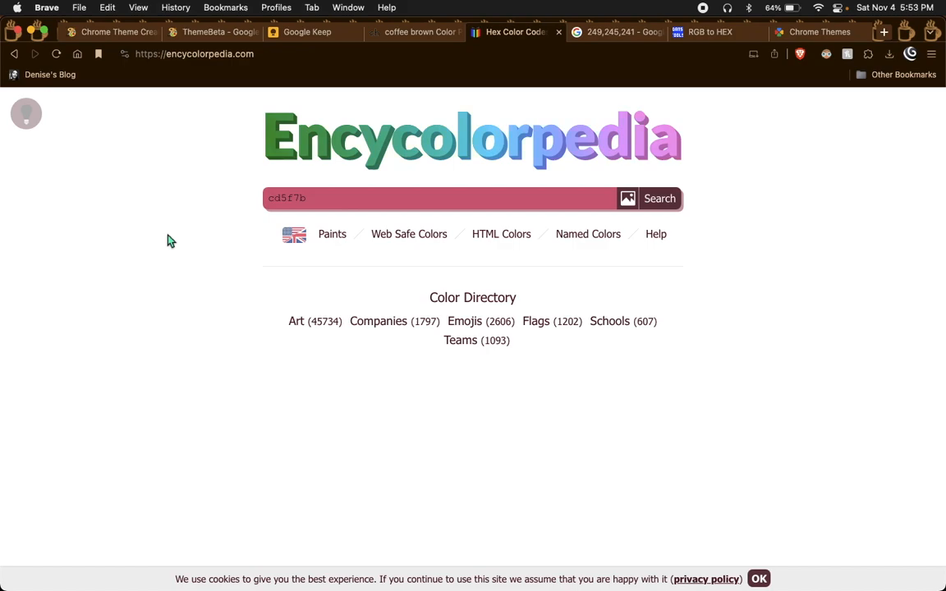
pyautogui.click(303, 198)
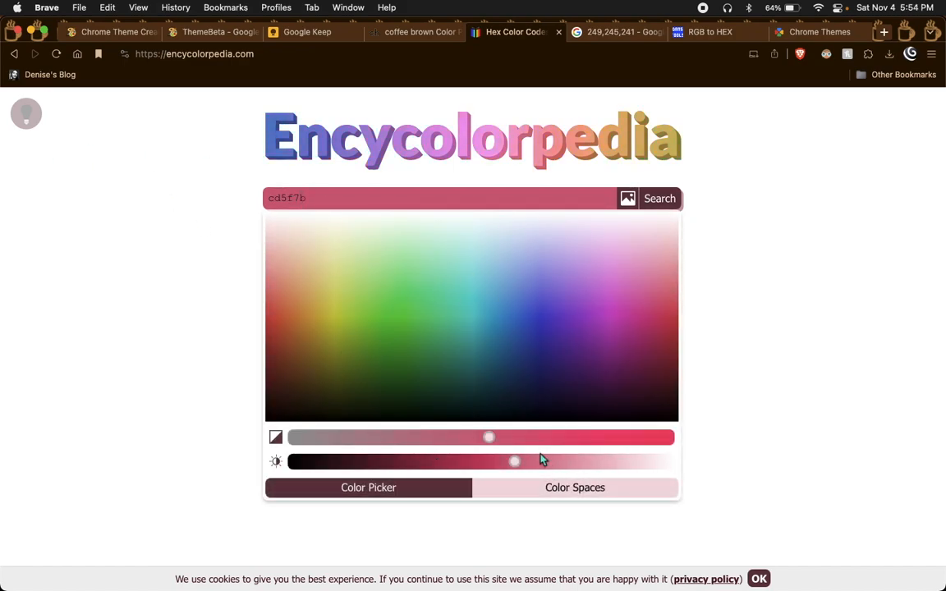
pyautogui.click(669, 203)
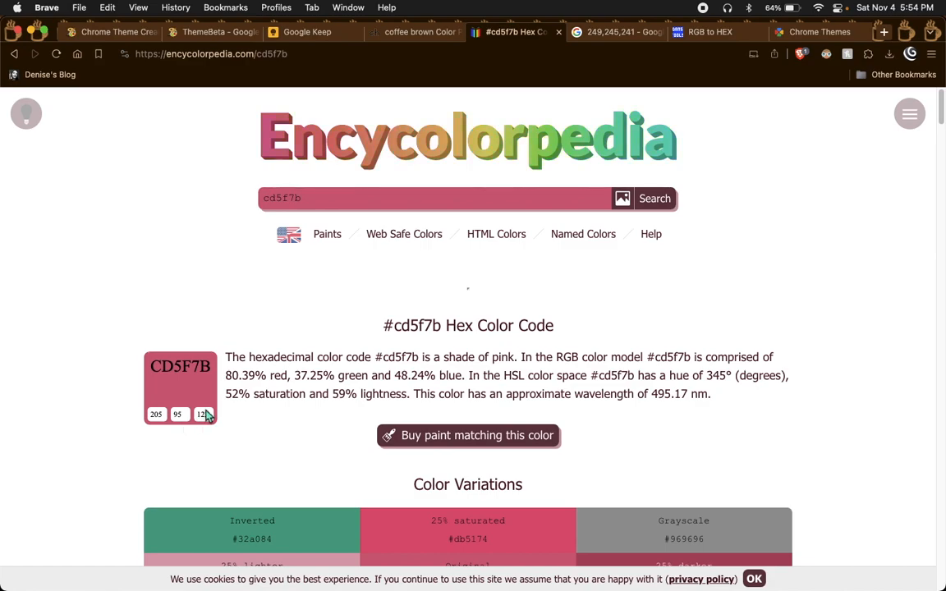
# Step: Switch to TextEdit and set omnibox_background in the new manifest.json to 205,95,123
pyautogui.press('super+Tab')
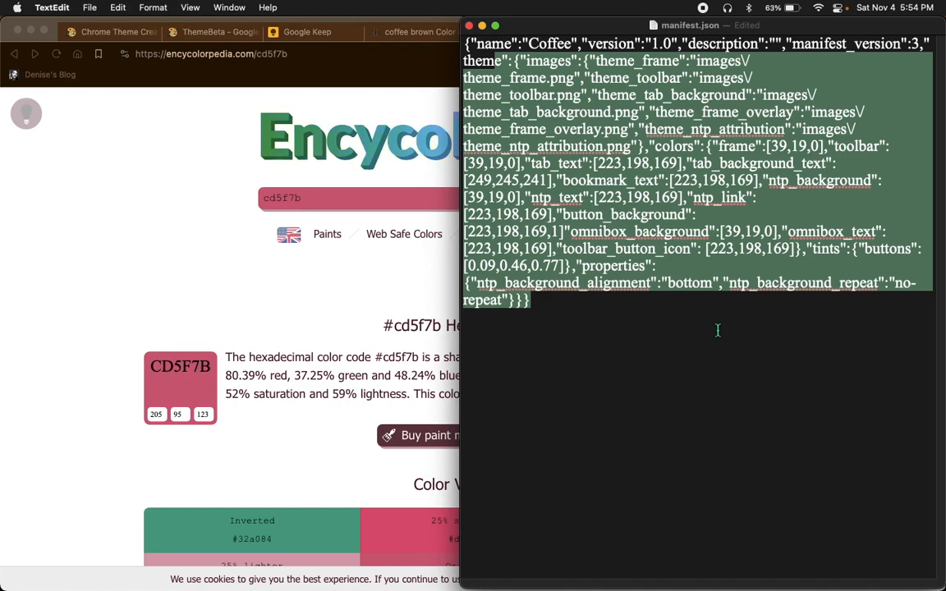
pyautogui.click(661, 255)
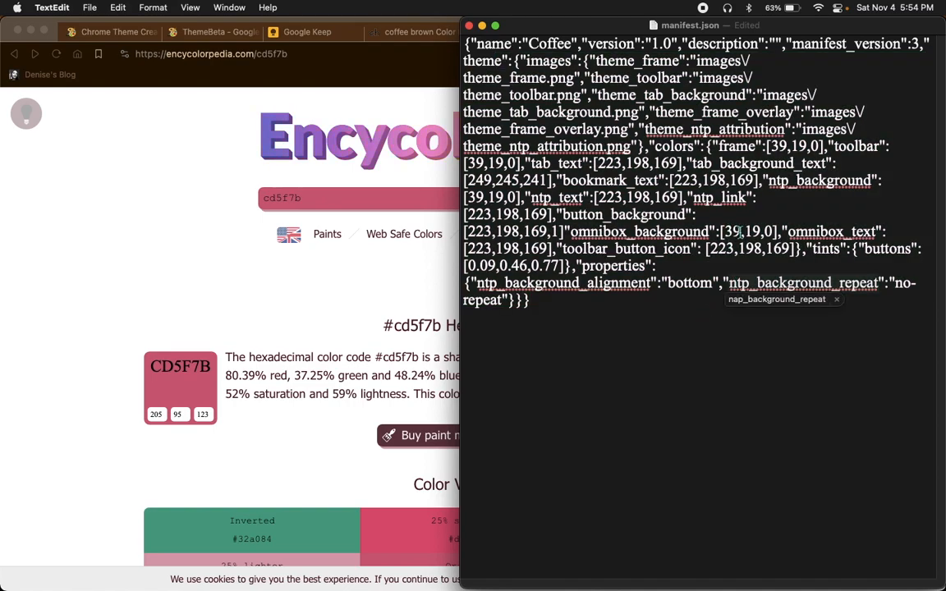
pyautogui.click(267, 51)
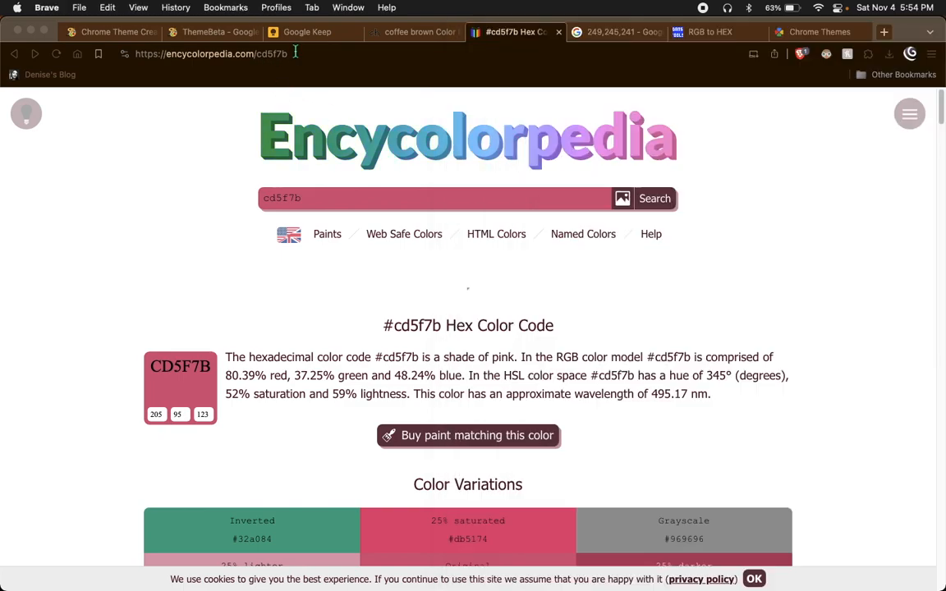
pyautogui.click(328, 55)
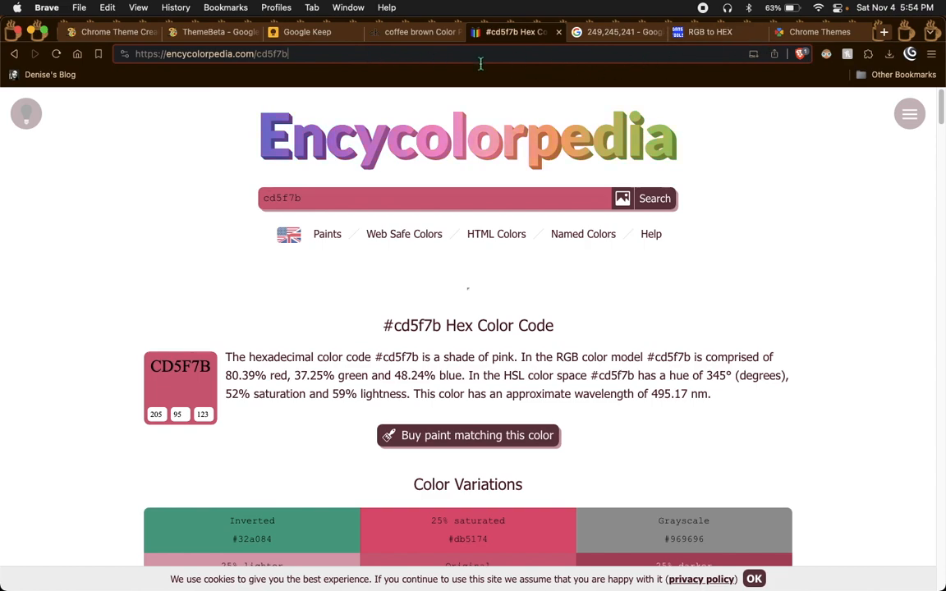
pyautogui.moveTo(787, 590)
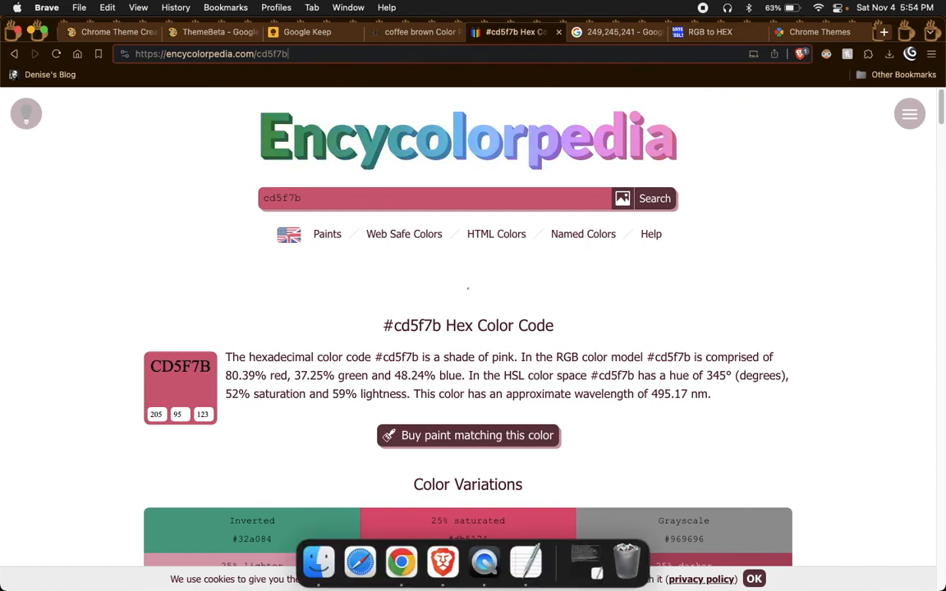
pyautogui.click(597, 573)
pyautogui.press('BackSpace')
pyautogui.press('BackSpace')
pyautogui.write('205')
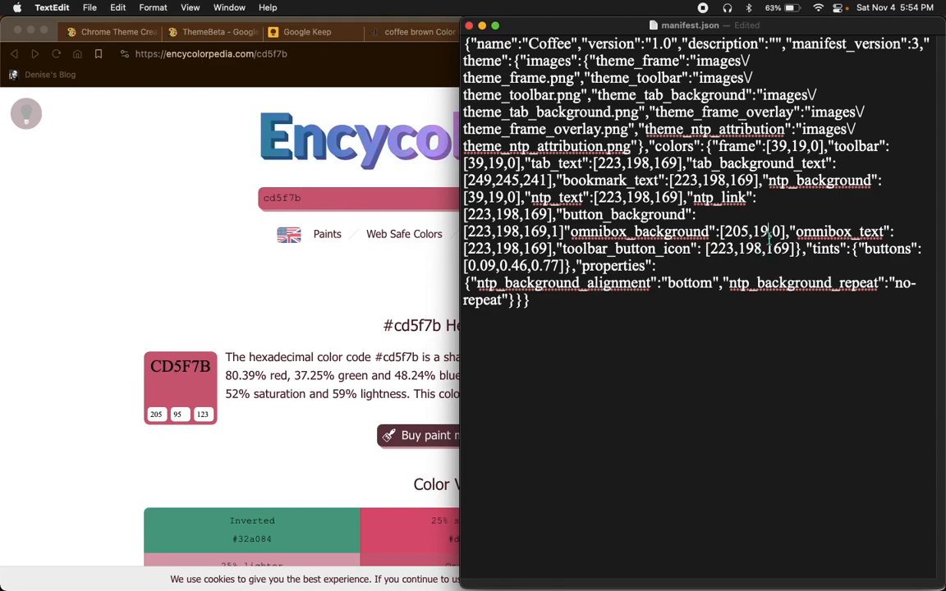
pyautogui.click(770, 235)
pyautogui.press('BackSpace')
pyautogui.press('BackSpace')
pyautogui.write('95')
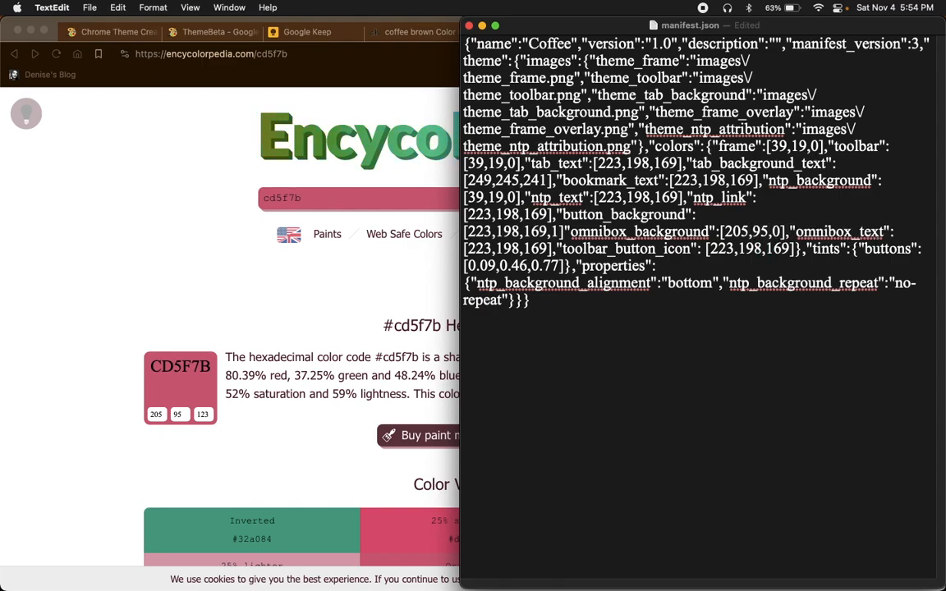
pyautogui.click(782, 233)
pyautogui.press('BackSpace')
pyautogui.write('123')
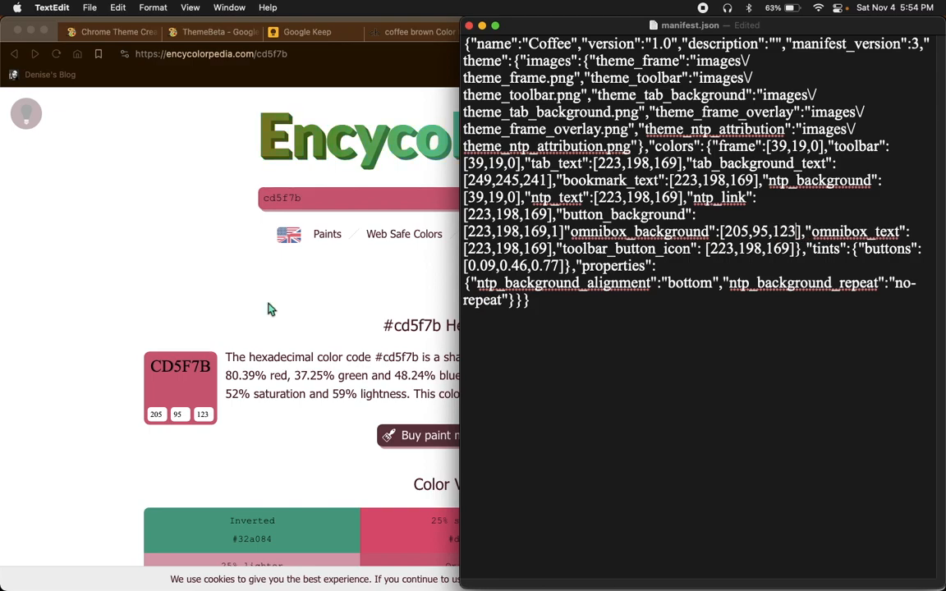
# Step: Switch to Brave and look up Rich black (FOGRA39), #010203, on Encycolorpedia to get its RGB values
pyautogui.click(217, 285)
pyautogui.scroll(-5, 402, 378)
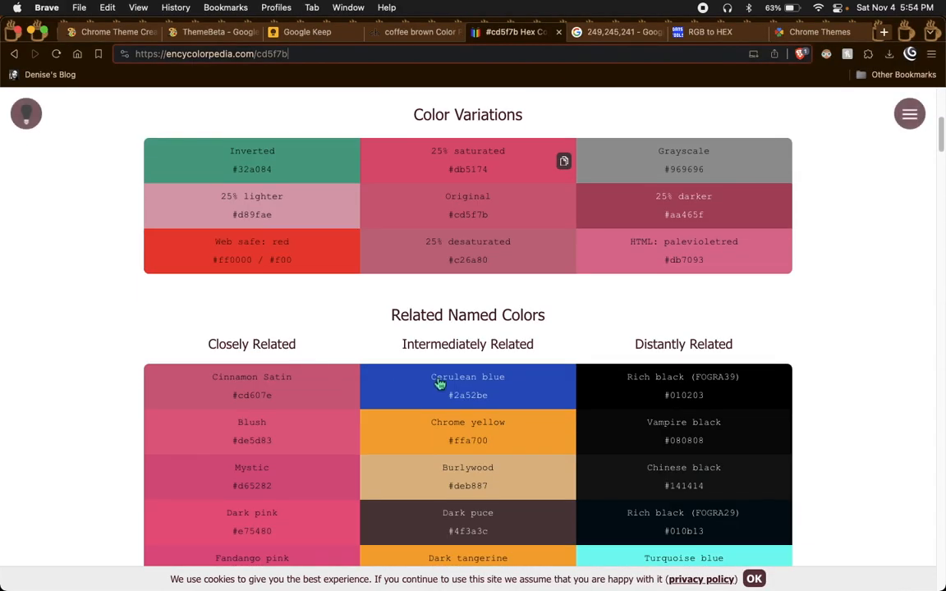
pyautogui.click(707, 393)
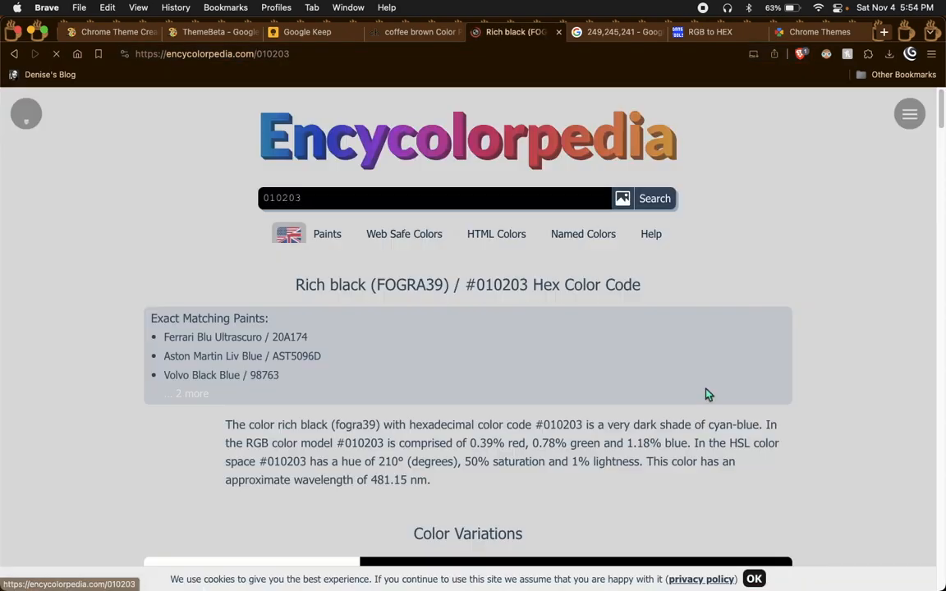
pyautogui.scroll(-3, 170, 401)
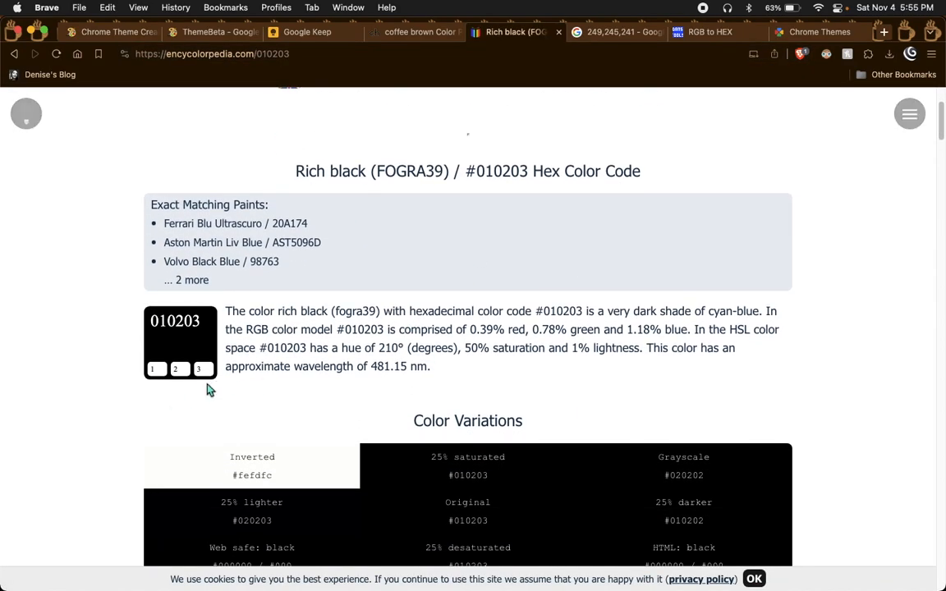
# Step: Switch to TextEdit and set omnibox_text in the new manifest.json to 1,2,3
pyautogui.moveTo(524, 571)
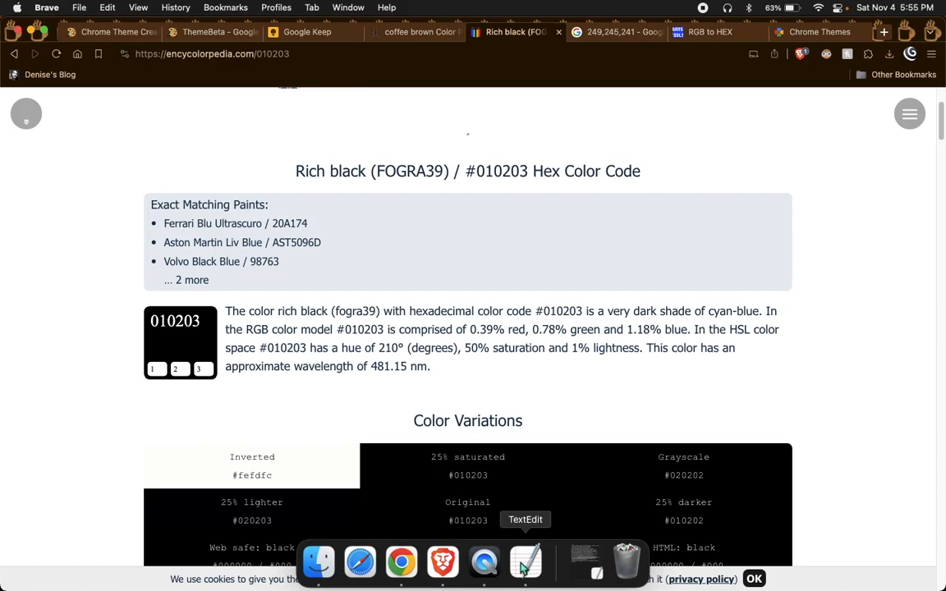
pyautogui.hotkey('ctrl', 'Up')
pyautogui.click(813, 268)
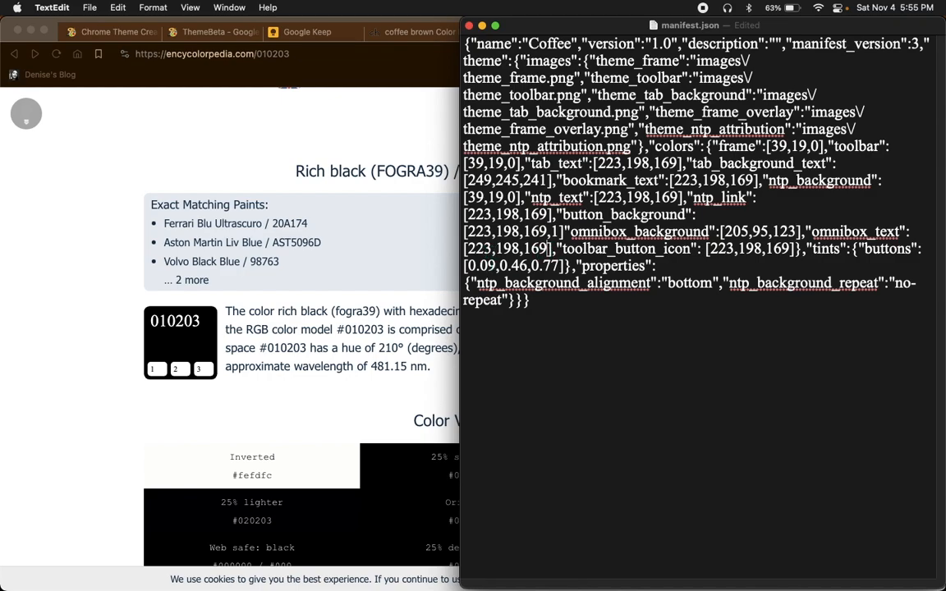
pyautogui.press('BackSpace')
pyautogui.press('BackSpace')
pyautogui.press('BackSpace')
pyautogui.press('BackSpace')
pyautogui.press('BackSpace')
pyautogui.press('BackSpace')
pyautogui.press('BackSpace')
pyautogui.press('BackSpace')
pyautogui.press('BackSpace')
pyautogui.press('BackSpace')
pyautogui.press('BackSpace')
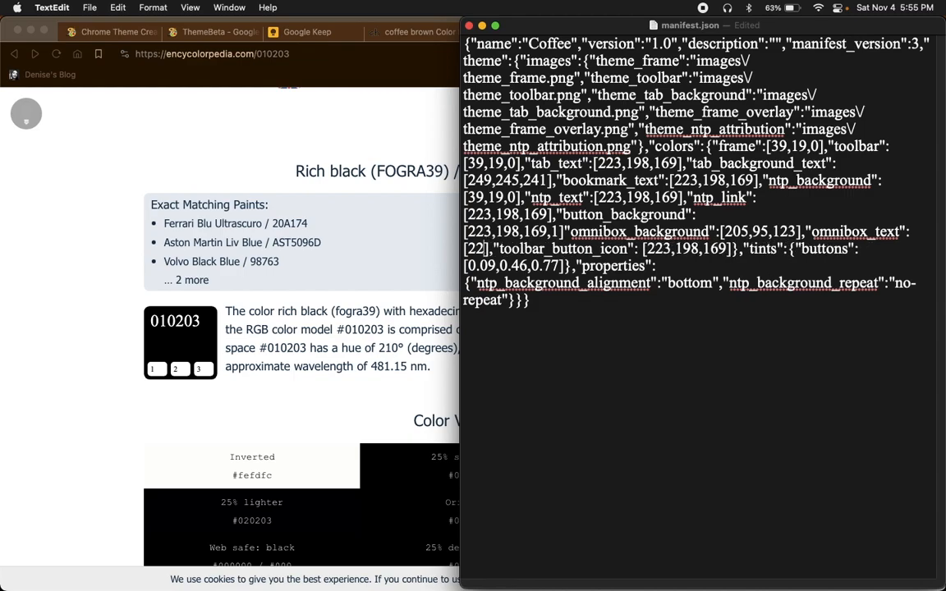
pyautogui.write('1,')
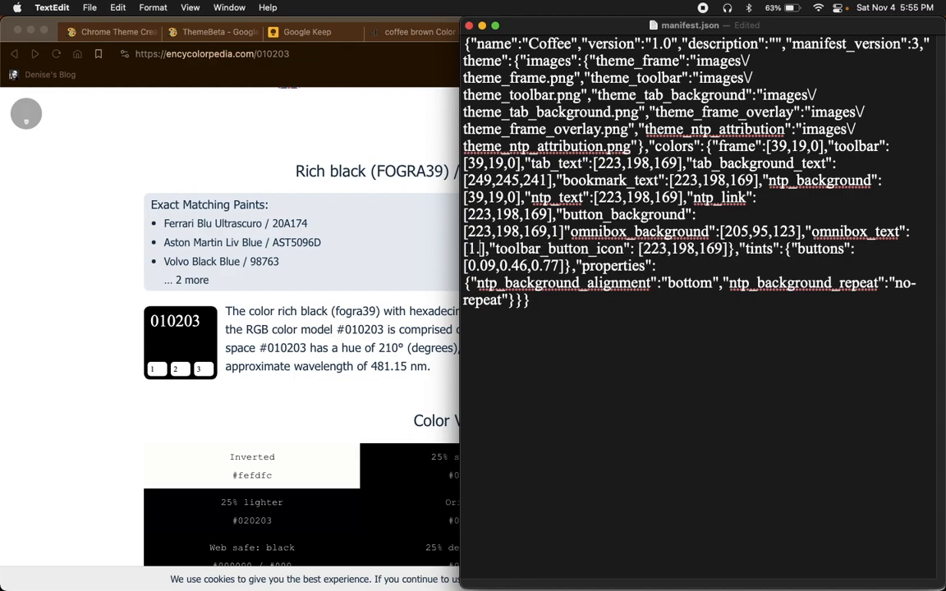
pyautogui.write('2,3')
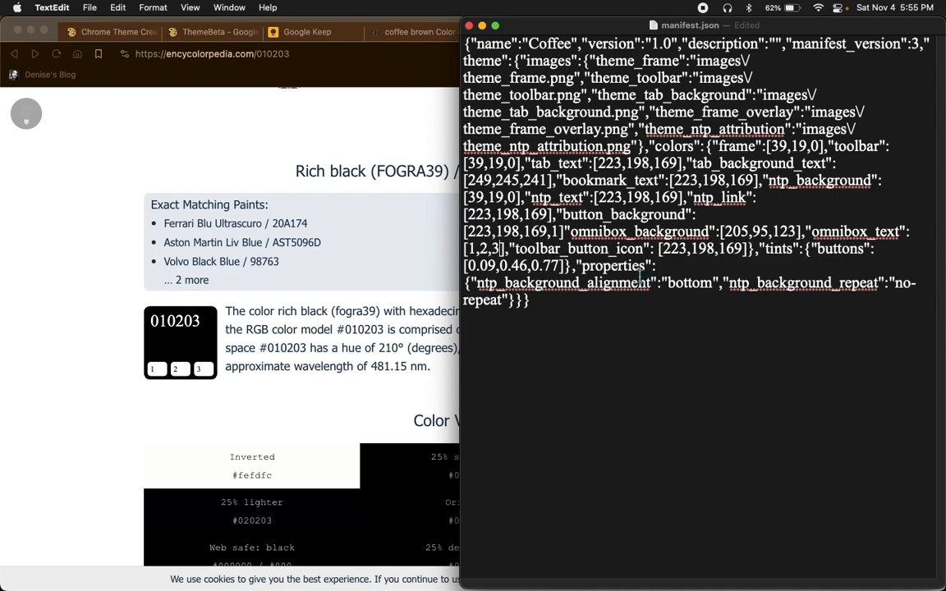
# Step: Review the omnibox_background and toolbar_button_icon entries, and view the toolbar icons in Brave and Chrome
pyautogui.moveTo(611, 233); pyautogui.dragTo(799, 234)
pyautogui.moveTo(540, 249); pyautogui.dragTo(687, 258)
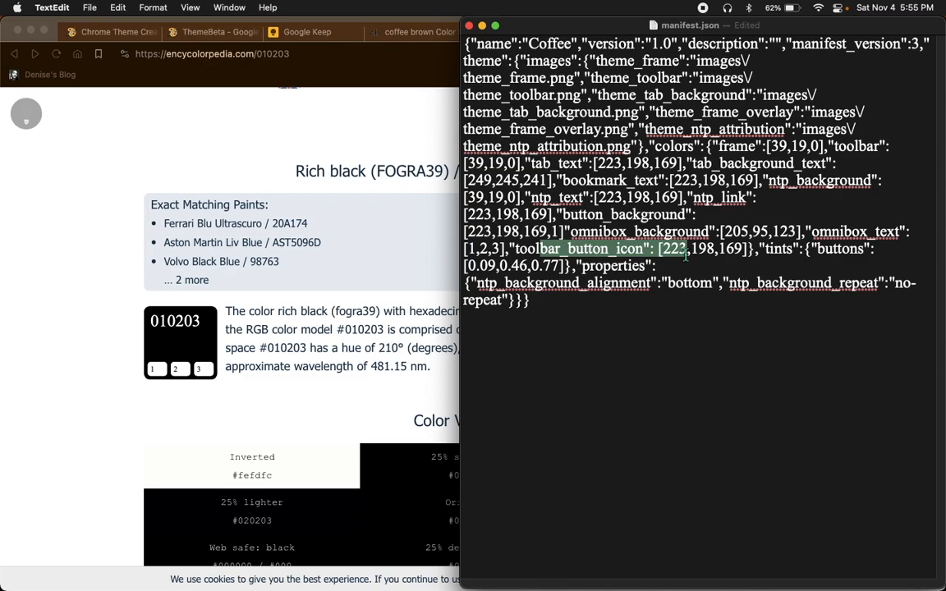
pyautogui.click(250, 156)
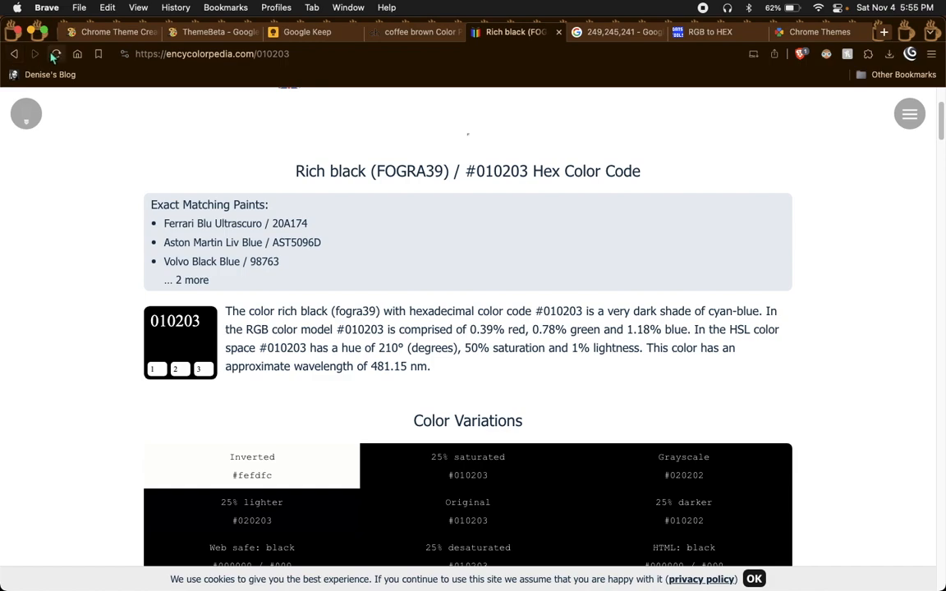
pyautogui.moveTo(443, 571)
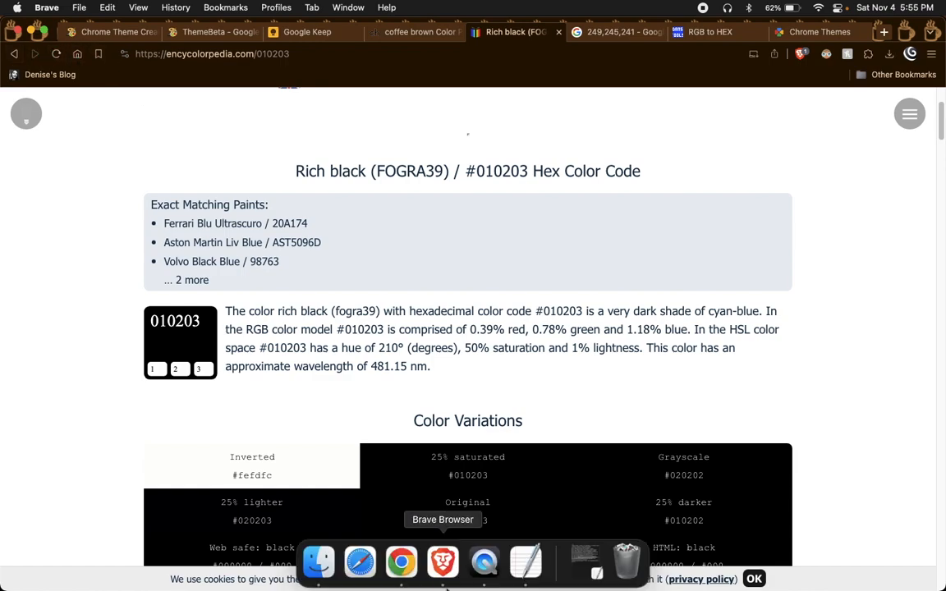
pyautogui.click(401, 562)
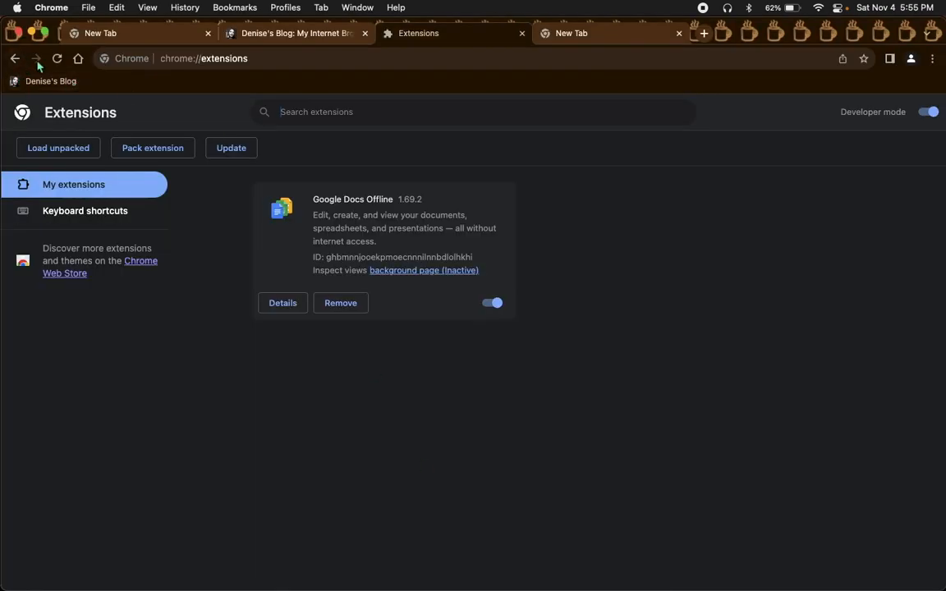
# Step: Switch to Brave and look up Viridian green among the related named colors to get its RGB values
pyautogui.moveTo(584, 577)
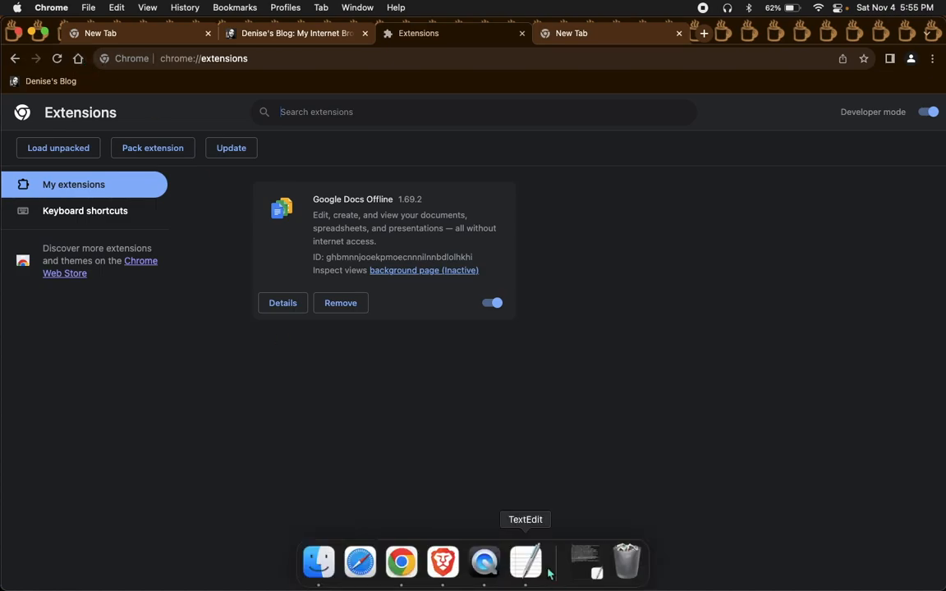
pyautogui.click(442, 562)
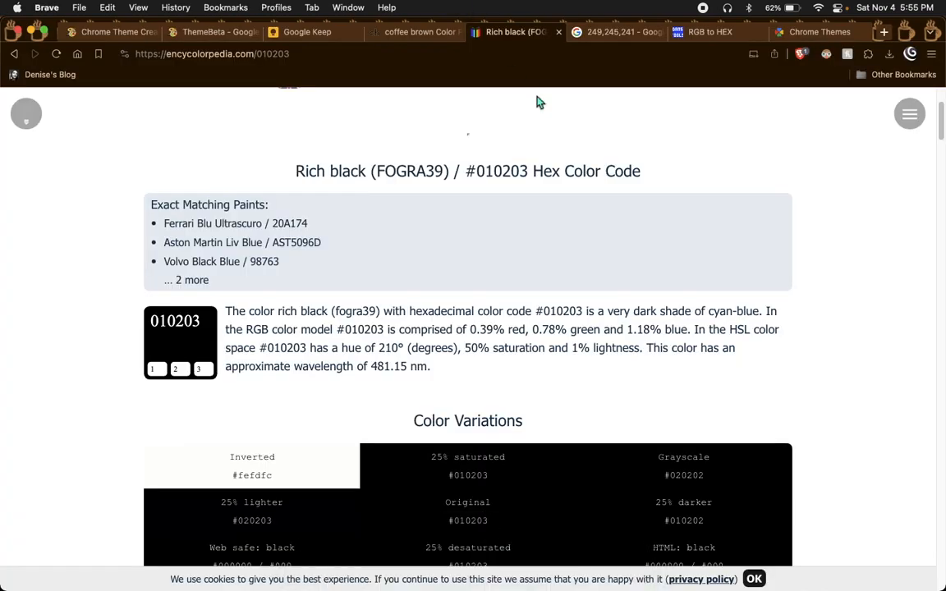
pyautogui.scroll(-3, 456, 316)
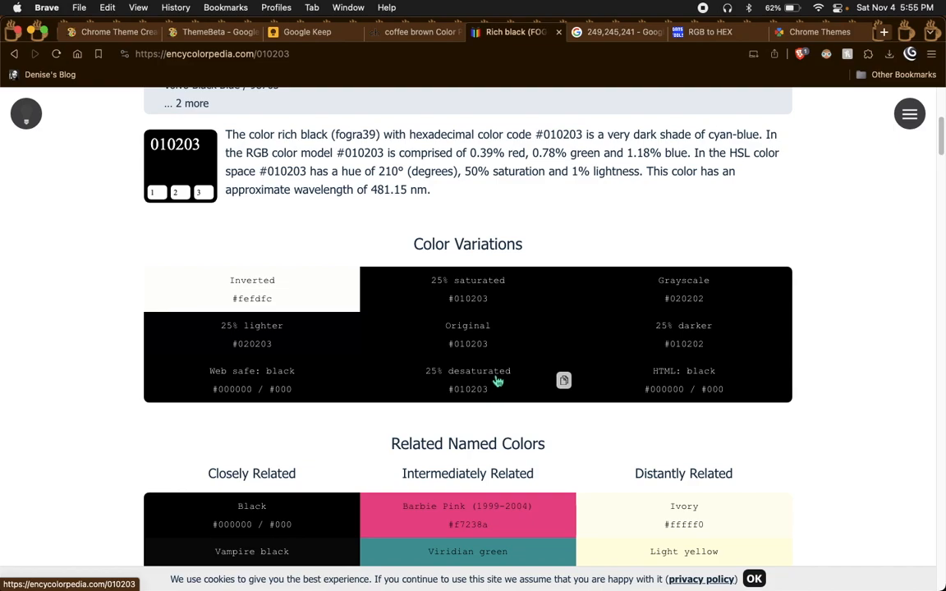
pyautogui.scroll(-3, 497, 382)
pyautogui.click(496, 397)
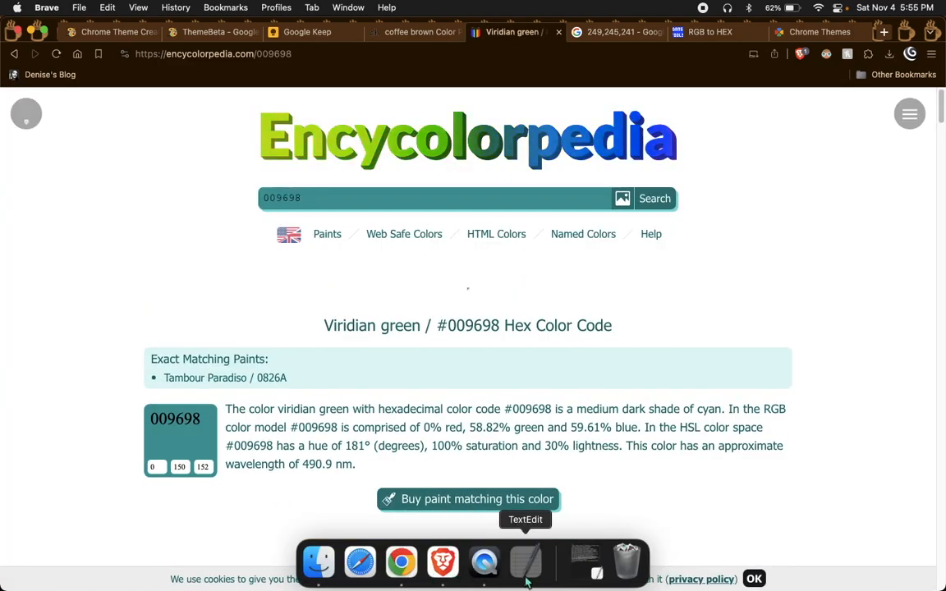
# Step: Switch to TextEdit and set toolbar_button_icon in the new manifest.json to 0,150,152
pyautogui.click(529, 582)
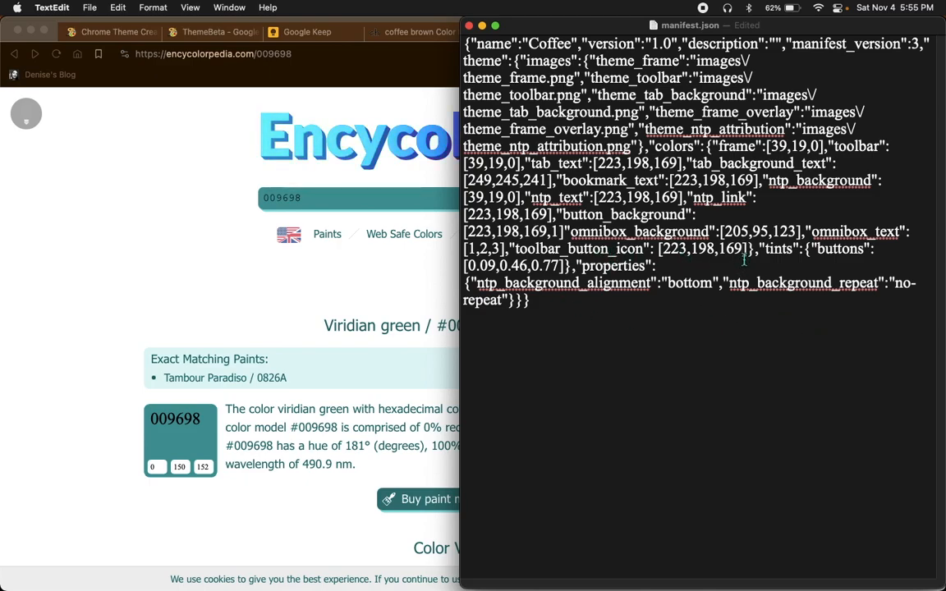
pyautogui.press('BackSpace')
pyautogui.press('BackSpace')
pyautogui.press('BackSpace')
pyautogui.press('BackSpace')
pyautogui.press('BackSpace')
pyautogui.press('BackSpace')
pyautogui.press('BackSpace')
pyautogui.press('BackSpace')
pyautogui.press('BackSpace')
pyautogui.press('BackSpace')
pyautogui.press('BackSpace')
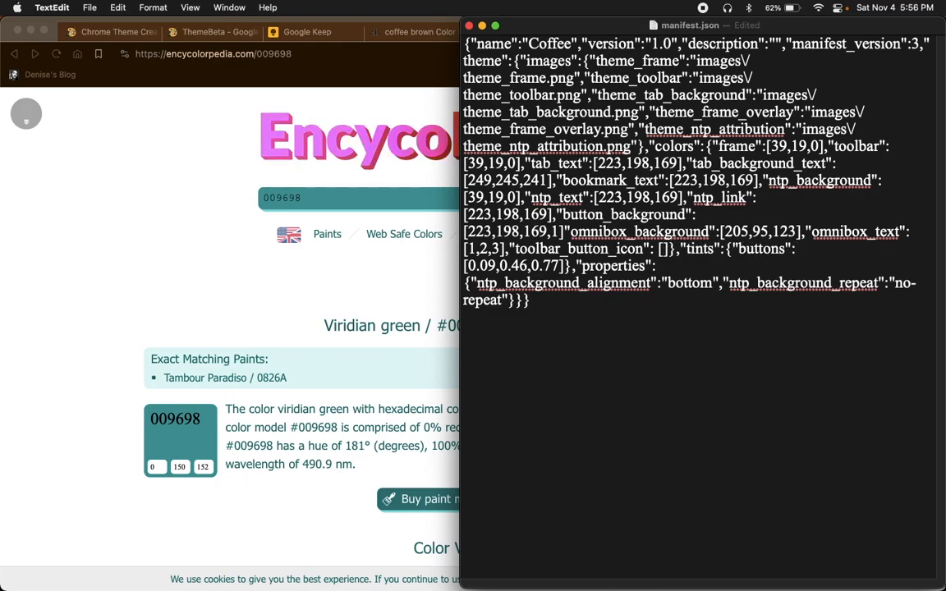
pyautogui.write('0')
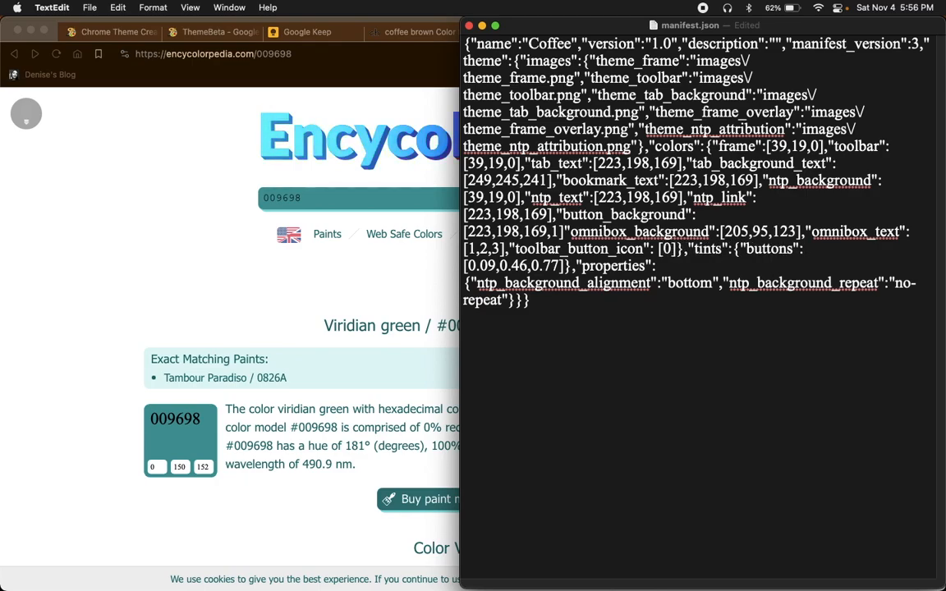
pyautogui.write(',150')
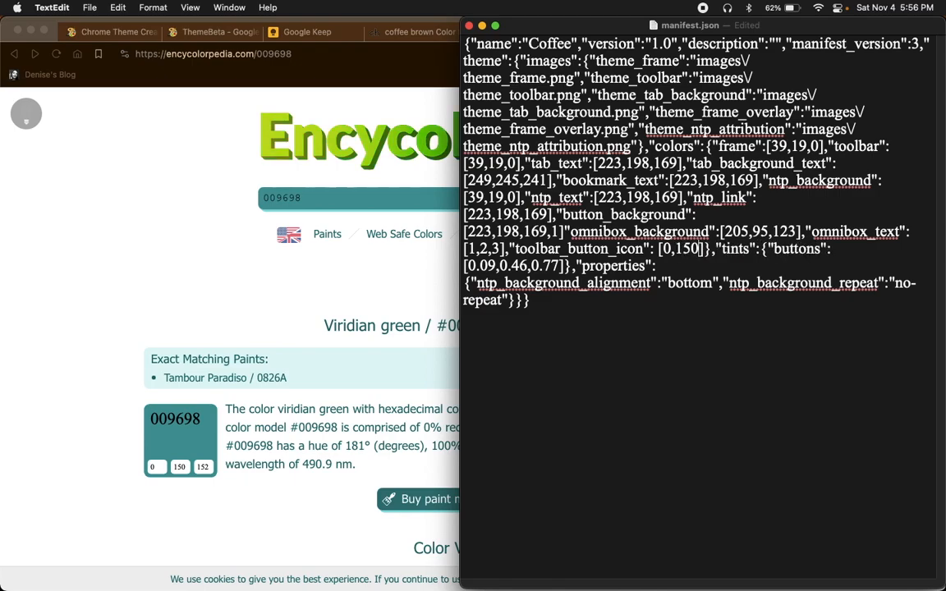
pyautogui.write(',152')
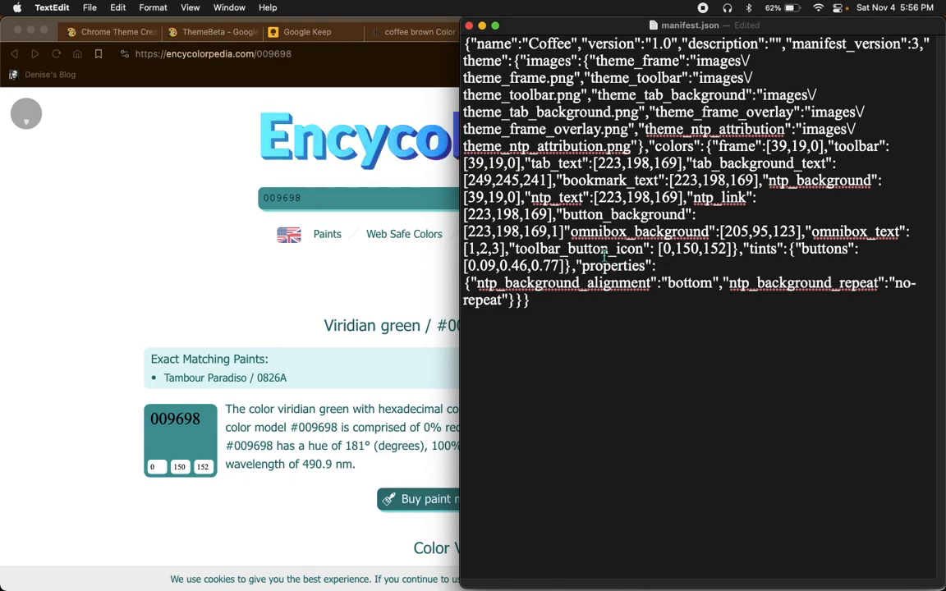
pyautogui.moveTo(569, 249); pyautogui.dragTo(737, 255)
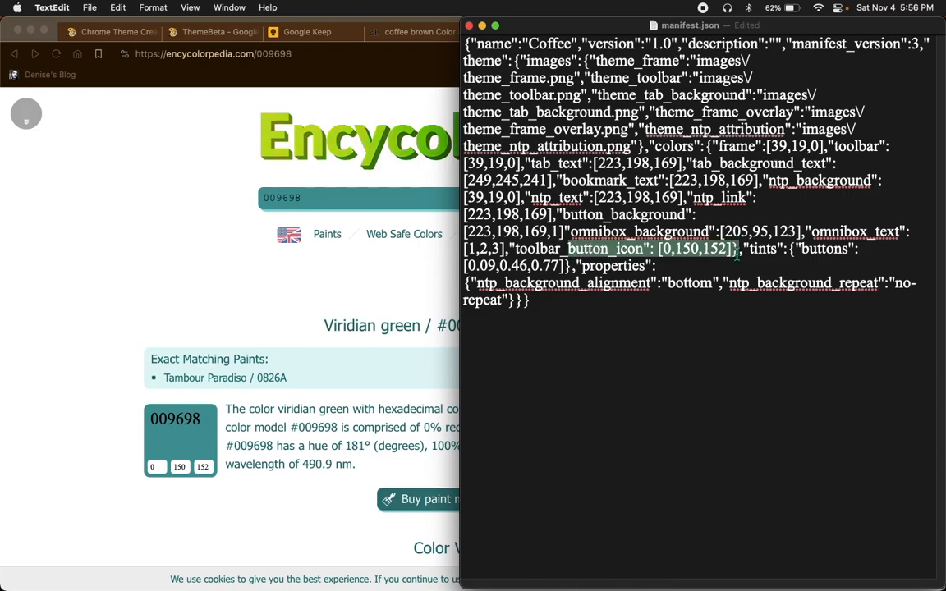
# Step: Restore the previously edited manifest.json and copy its tab_background entry with the value 86,53,23
pyautogui.moveTo(625, 575)
pyautogui.click(582, 567)
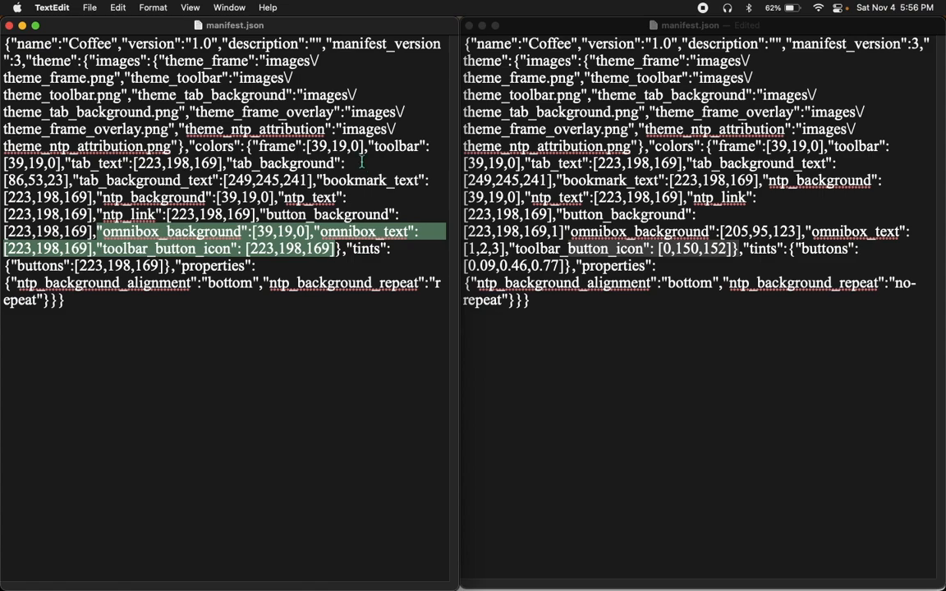
pyautogui.moveTo(232, 163); pyautogui.dragTo(75, 185)
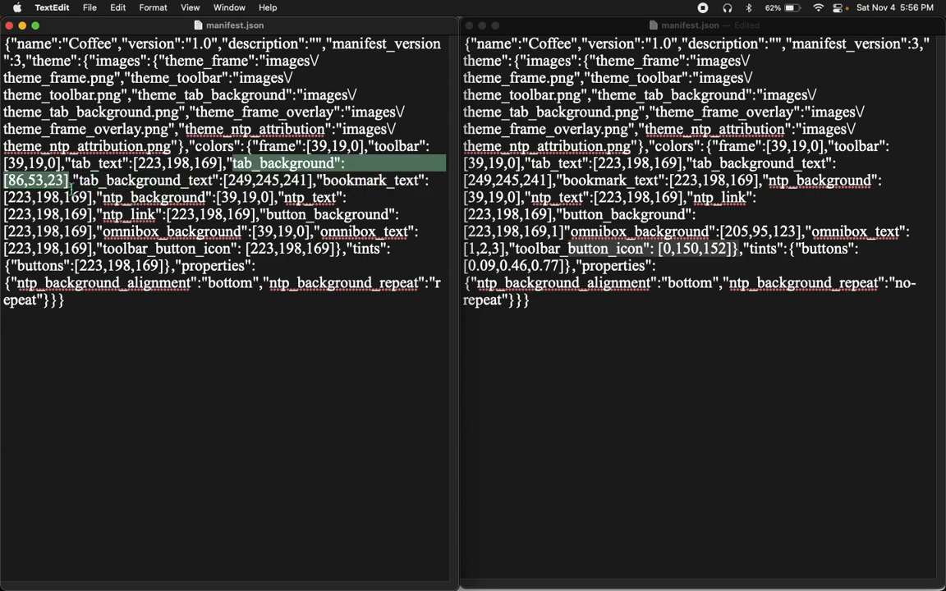
pyautogui.click(296, 199)
pyautogui.moveTo(227, 164); pyautogui.dragTo(69, 181)
pyautogui.press('super+c')
pyautogui.moveTo(341, 589)
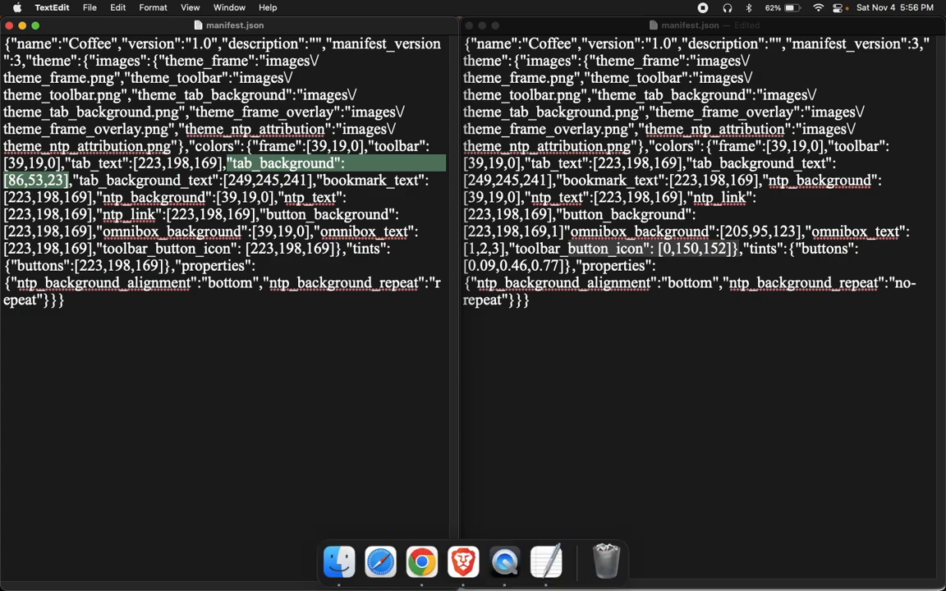
# Step: Switch to Chrome and view how the background tabs are colored by the installed coffee theme
pyautogui.click(421, 565)
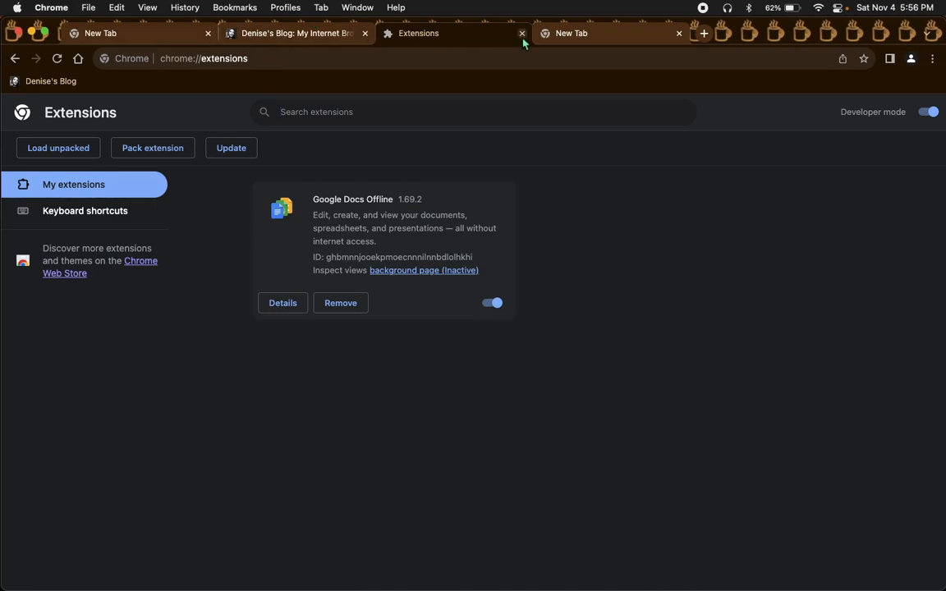
pyautogui.moveTo(473, 587)
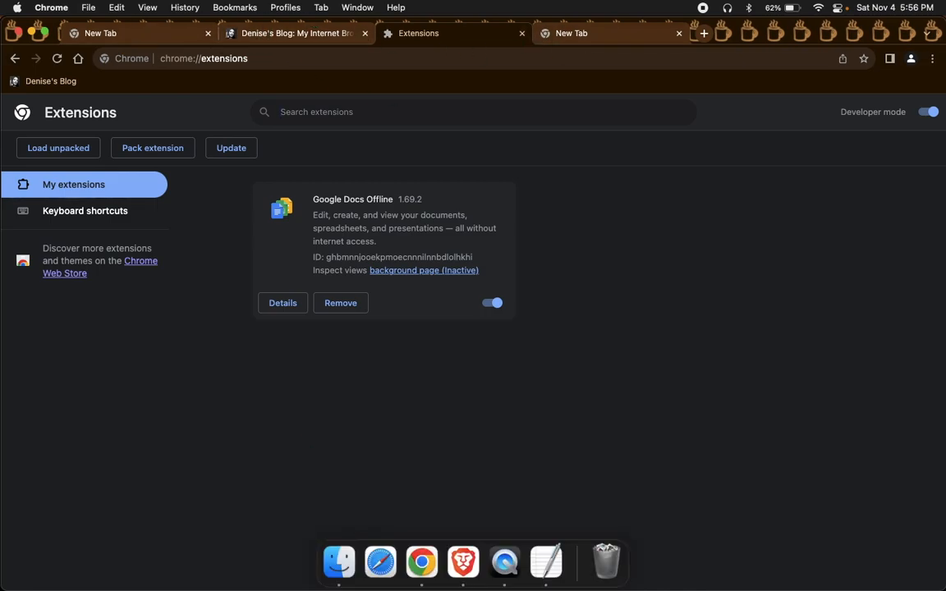
# Step: Switch to TextEdit and paste the tab_background entry before tab_background_text in the new manifest.json, followed by a comma
pyautogui.click(540, 567)
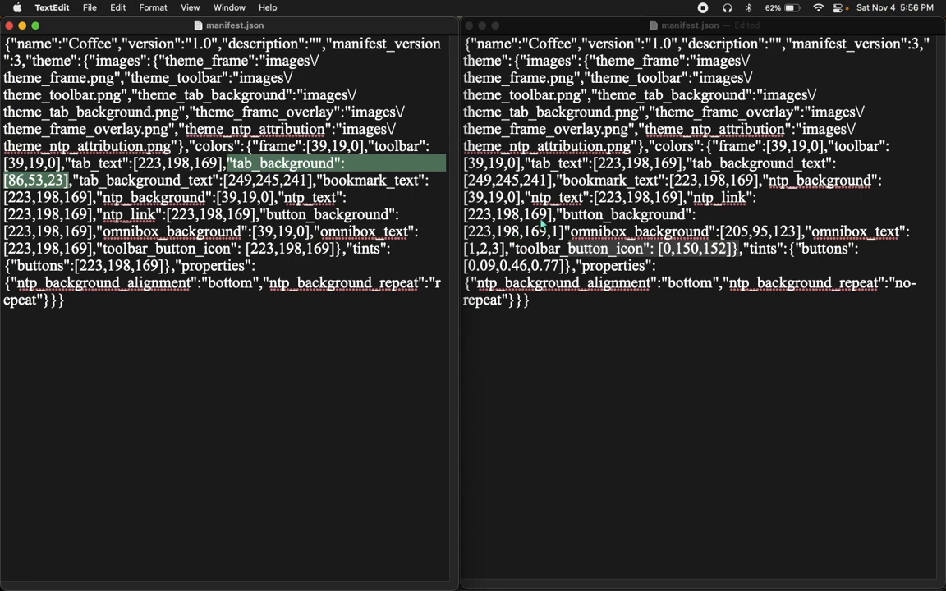
pyautogui.click(597, 163)
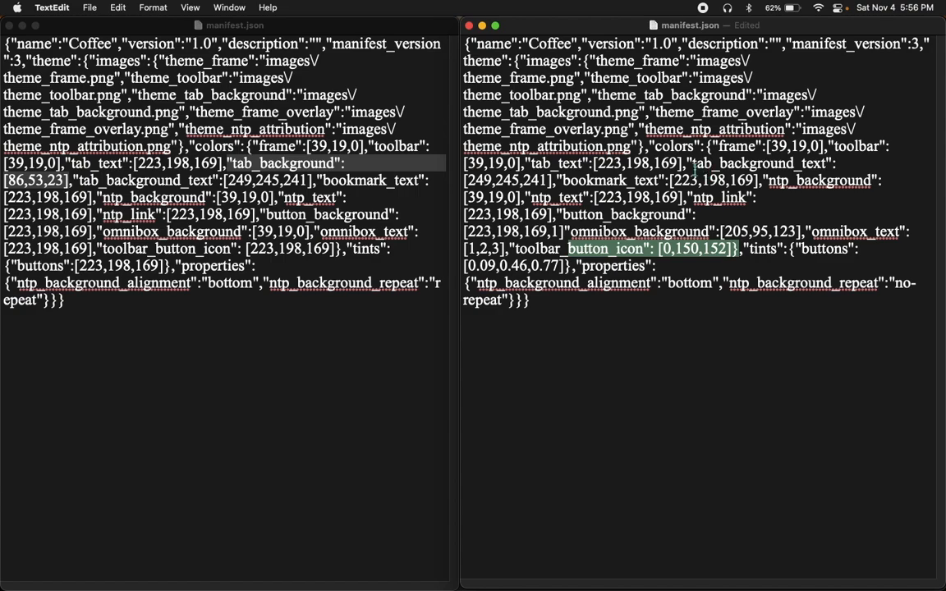
pyautogui.click(687, 162)
pyautogui.press('super+v')
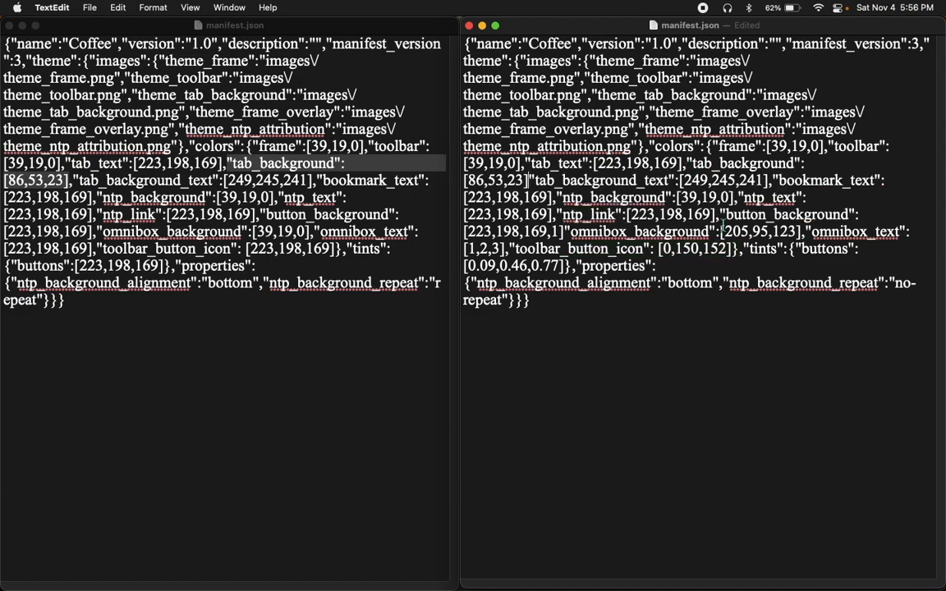
pyautogui.moveTo(698, 167); pyautogui.dragTo(742, 170)
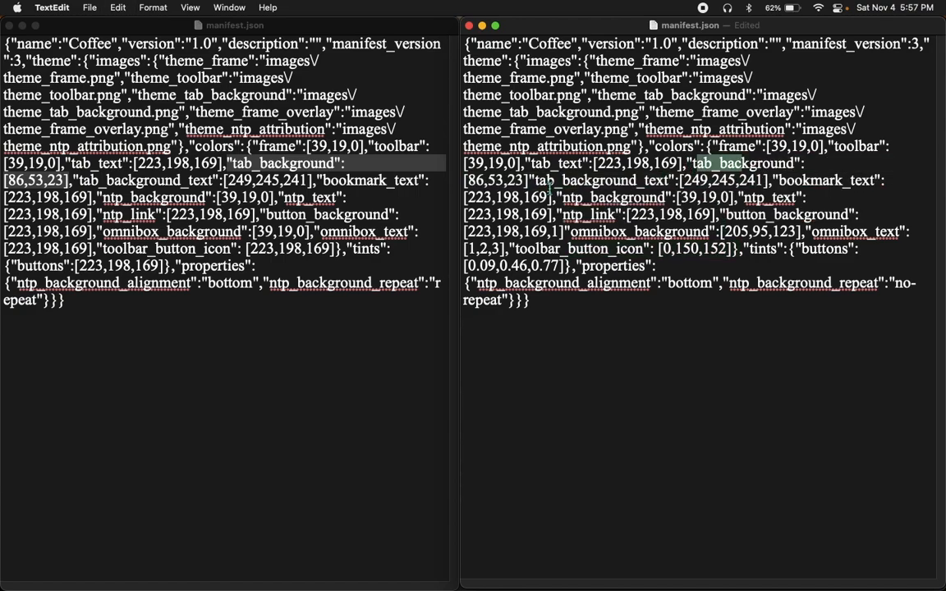
pyautogui.click(528, 181)
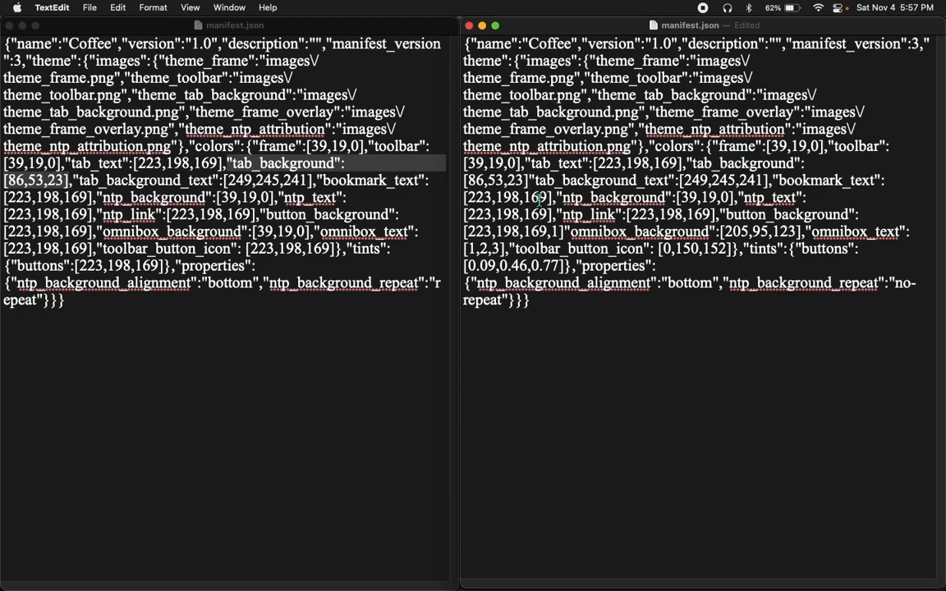
pyautogui.write(',')
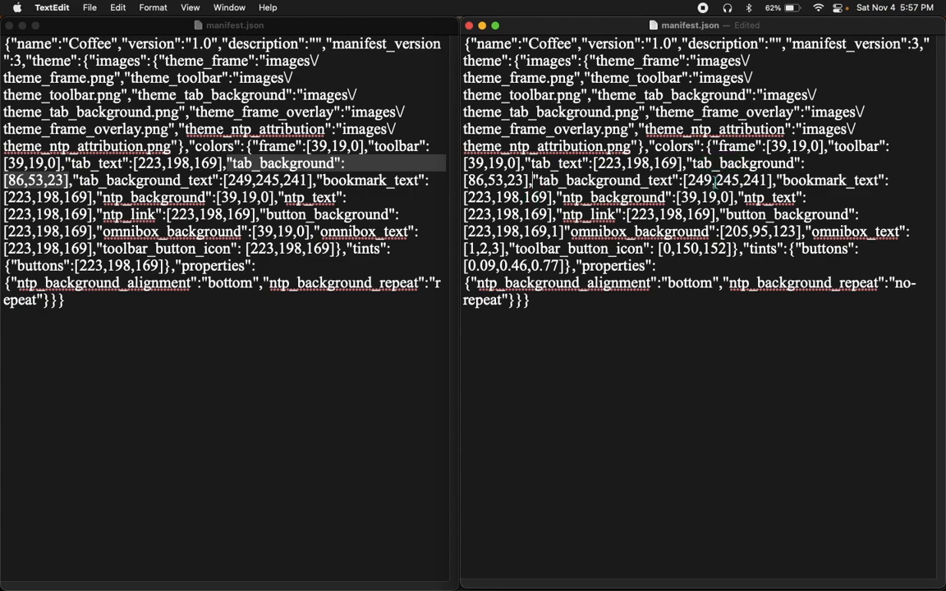
# Step: Switch to Brave and open the French lime (#9efd38) color page from the related named colors on Encycolorpedia
pyautogui.moveTo(688, 163); pyautogui.dragTo(534, 181)
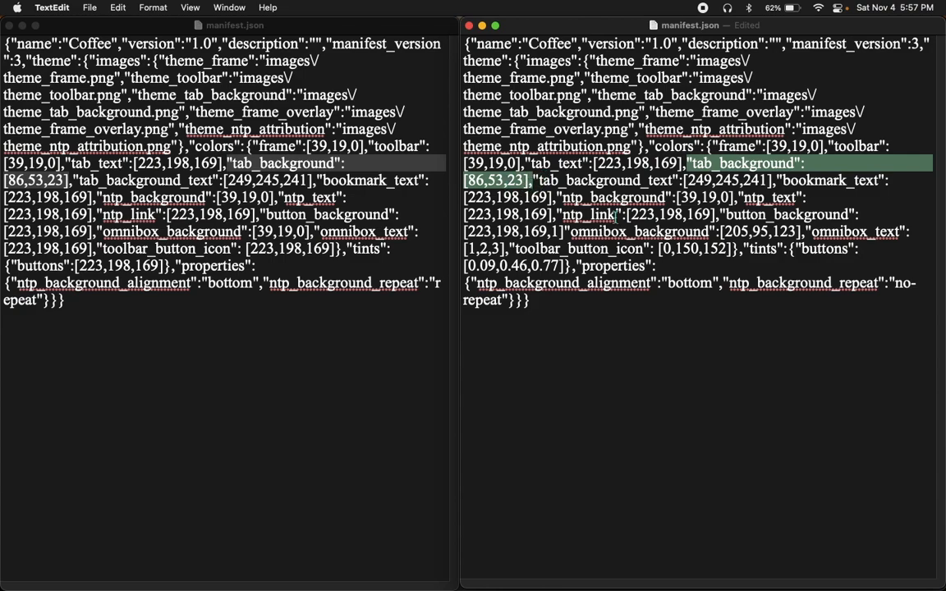
pyautogui.click(522, 181)
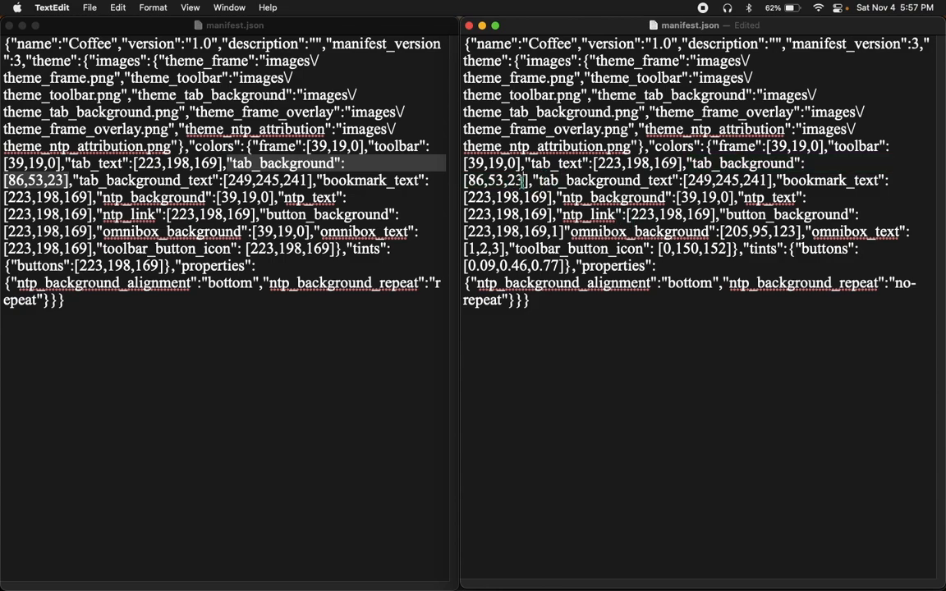
pyautogui.click(421, 562)
pyautogui.click(350, 426)
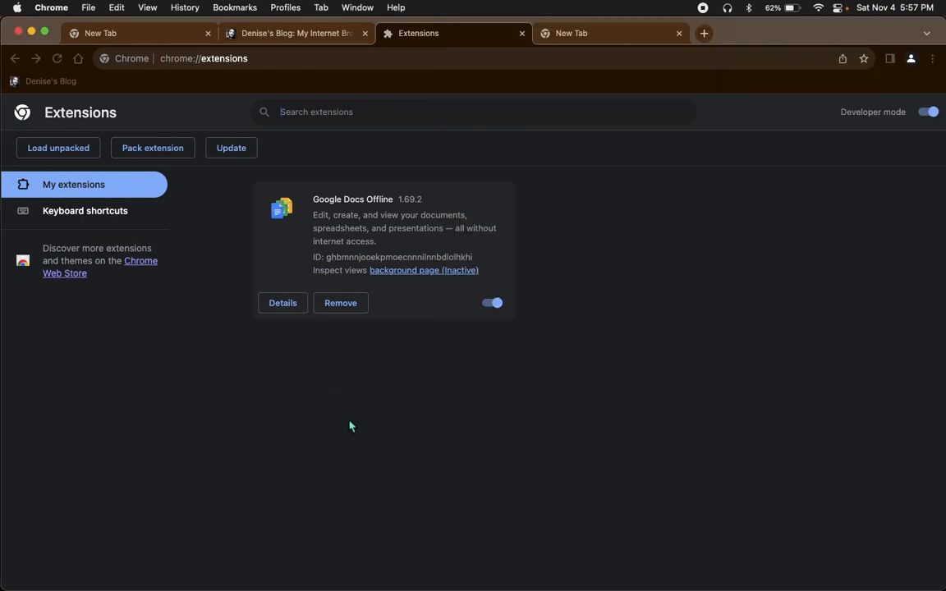
pyautogui.moveTo(479, 588)
pyautogui.click(443, 562)
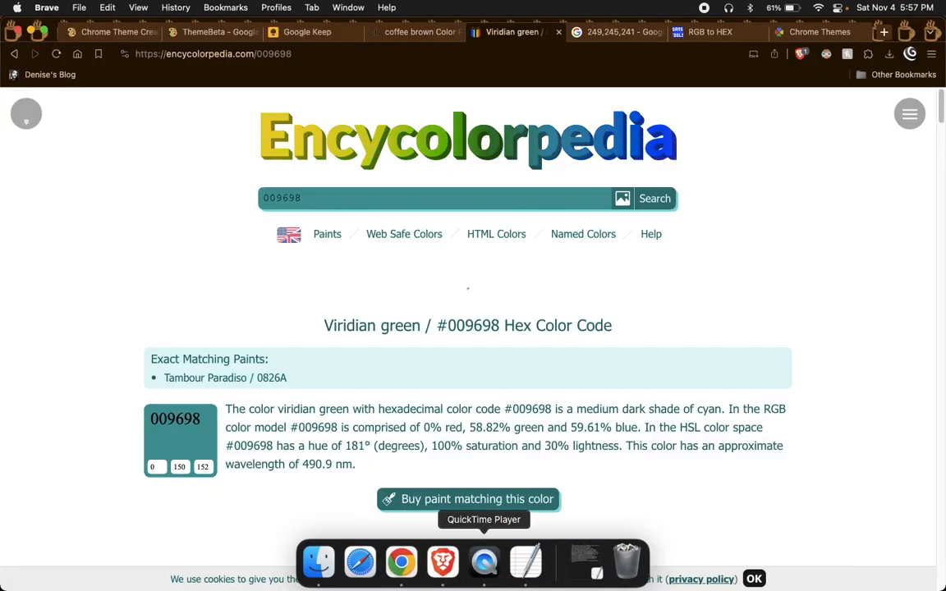
pyautogui.click(525, 562)
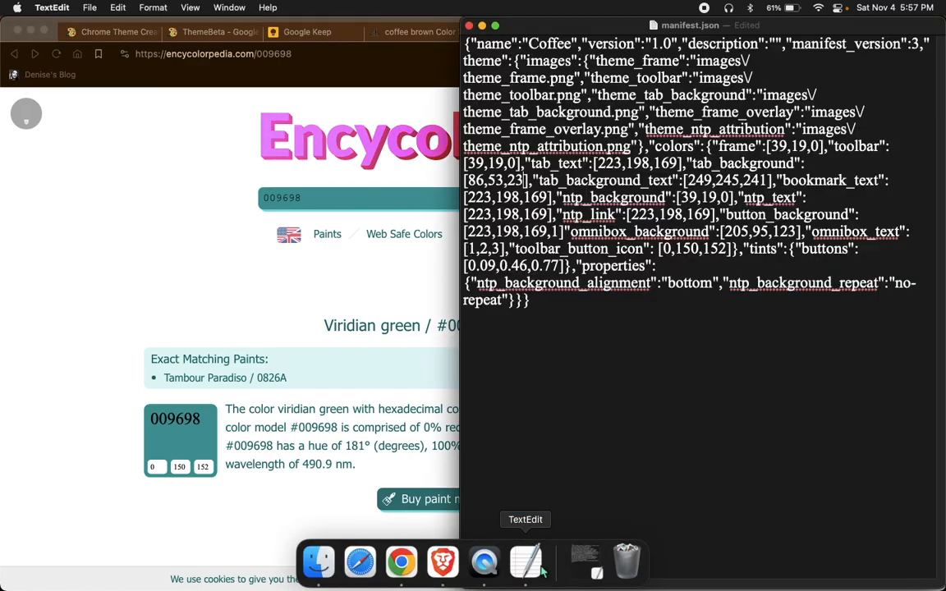
pyautogui.click(271, 311)
pyautogui.scroll(-5, 363, 437)
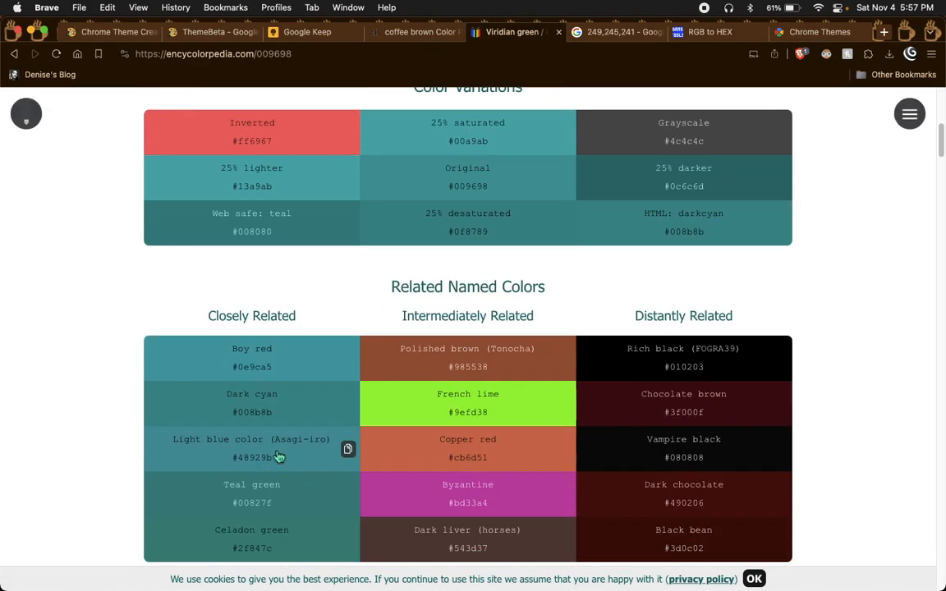
pyautogui.scroll(-3, 278, 457)
pyautogui.click(460, 287)
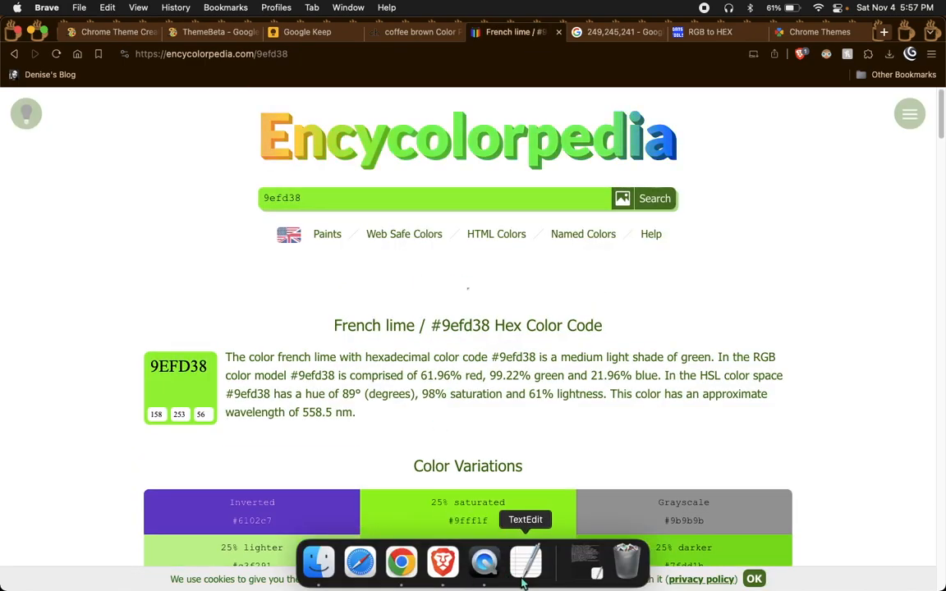
# Step: Switch to TextEdit and set tab_background in the new manifest.json to 158,253,56
pyautogui.click(525, 567)
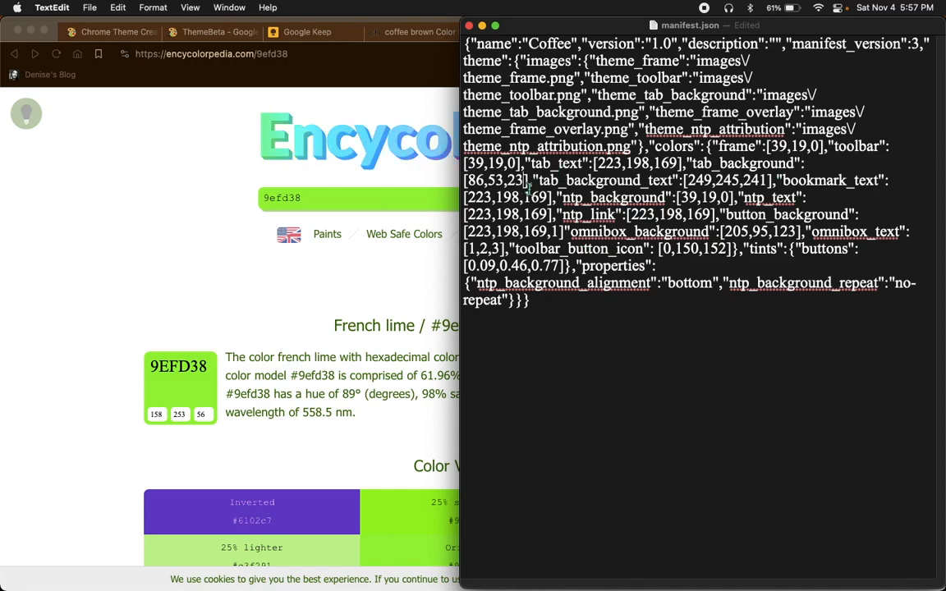
pyautogui.press('BackSpace')
pyautogui.press('BackSpace')
pyautogui.press('BackSpace')
pyautogui.press('BackSpace')
pyautogui.press('BackSpace')
pyautogui.press('BackSpace')
pyautogui.press('BackSpace')
pyautogui.press('BackSpace')
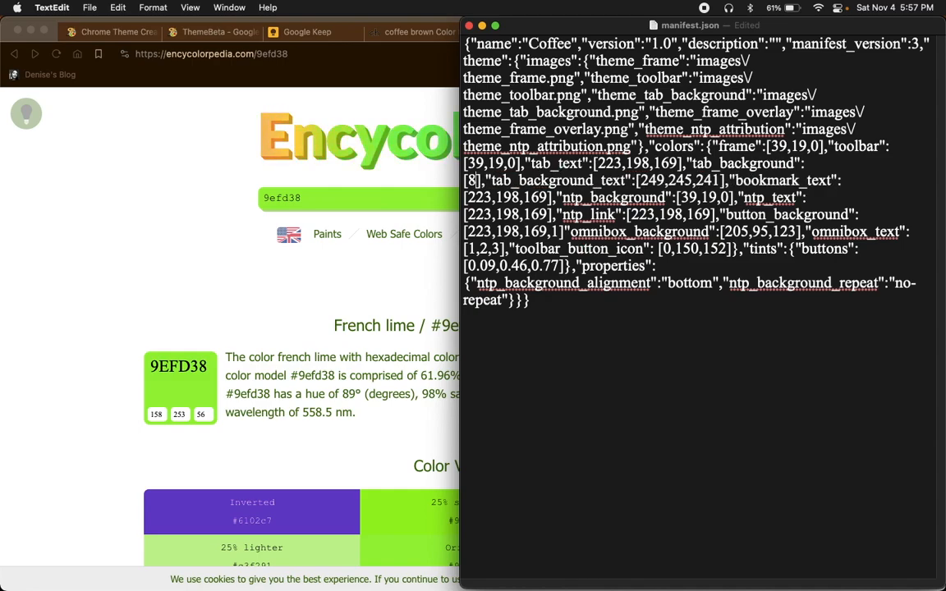
pyautogui.write('158')
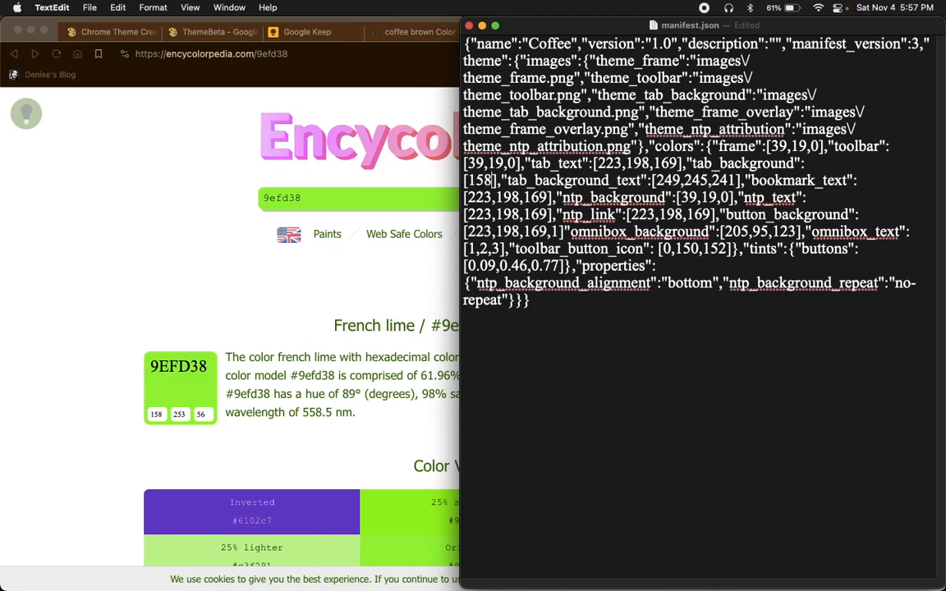
pyautogui.write(',253')
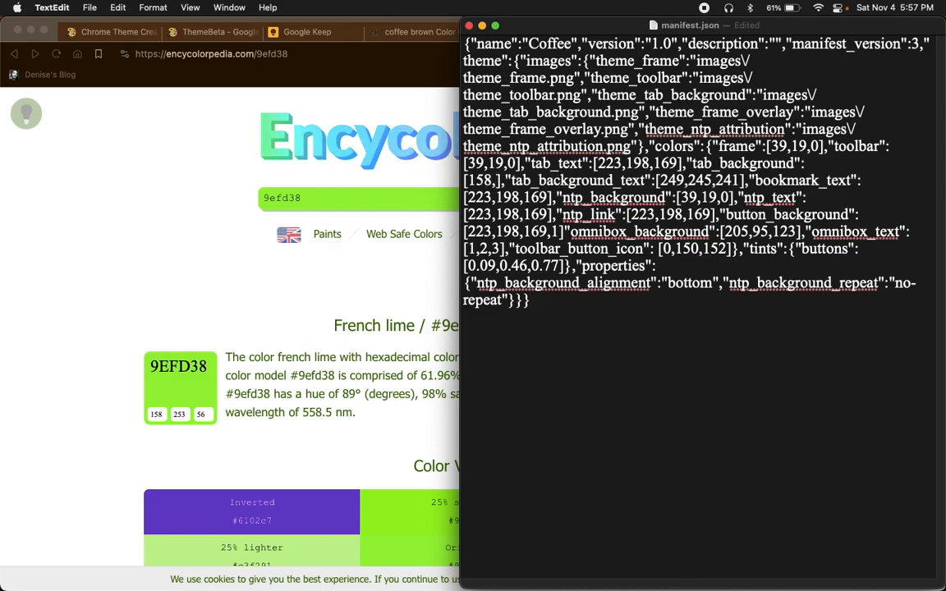
pyautogui.write(',56')
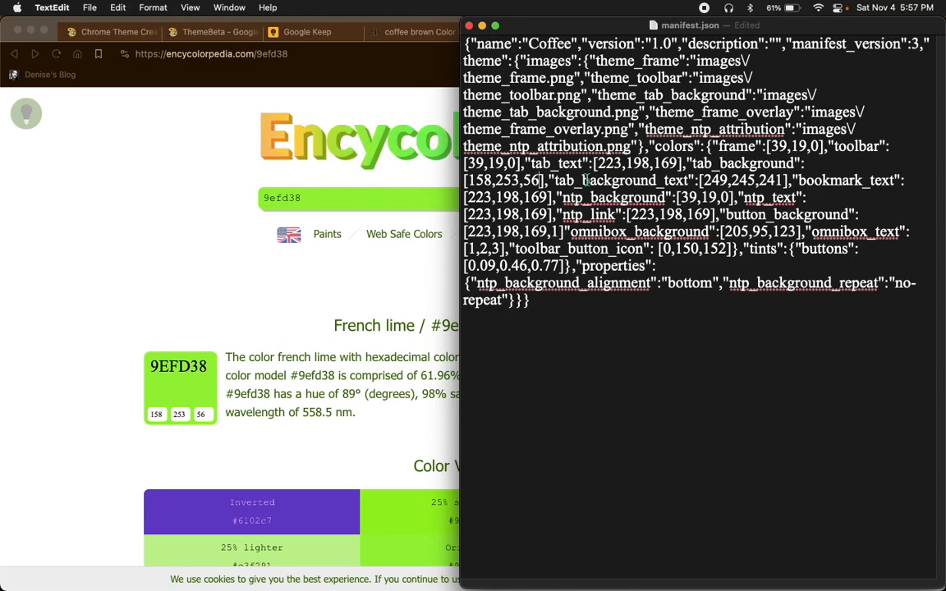
# Step: Set tab_background_text in the new manifest.json to 0,0,0, returning to TextEdit from the RGB to HEX page in Brave
pyautogui.moveTo(589, 182); pyautogui.dragTo(785, 186)
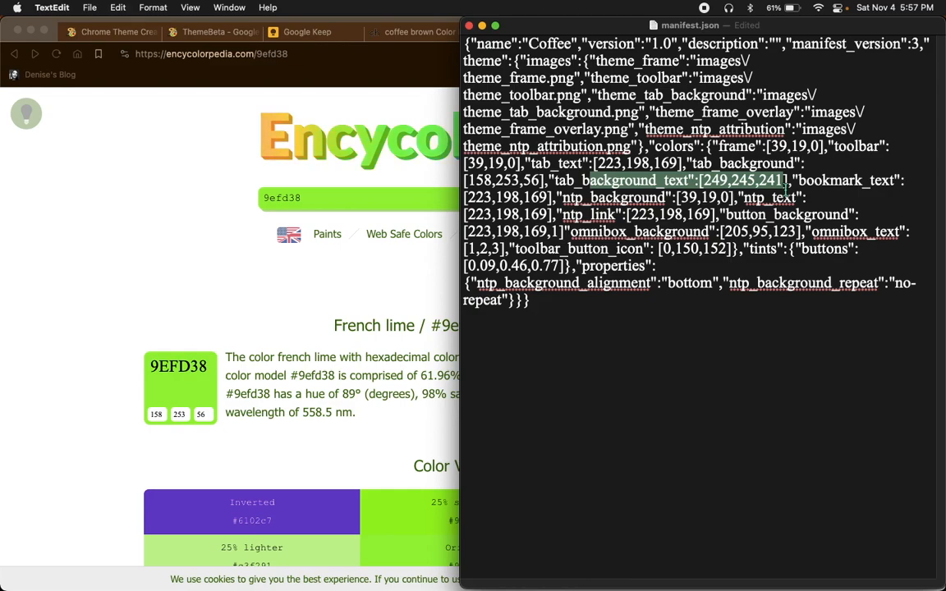
pyautogui.click(787, 184)
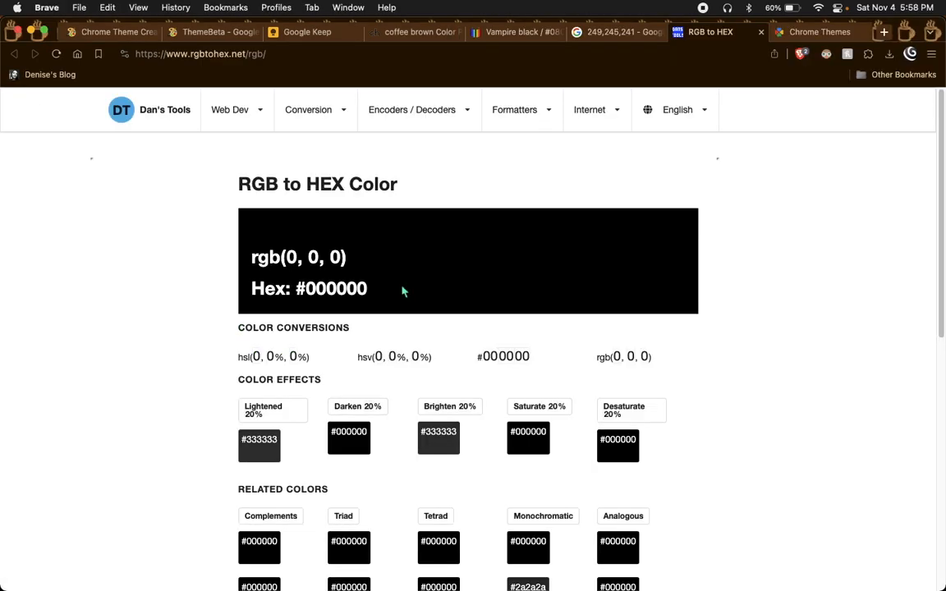
pyautogui.moveTo(439, 558)
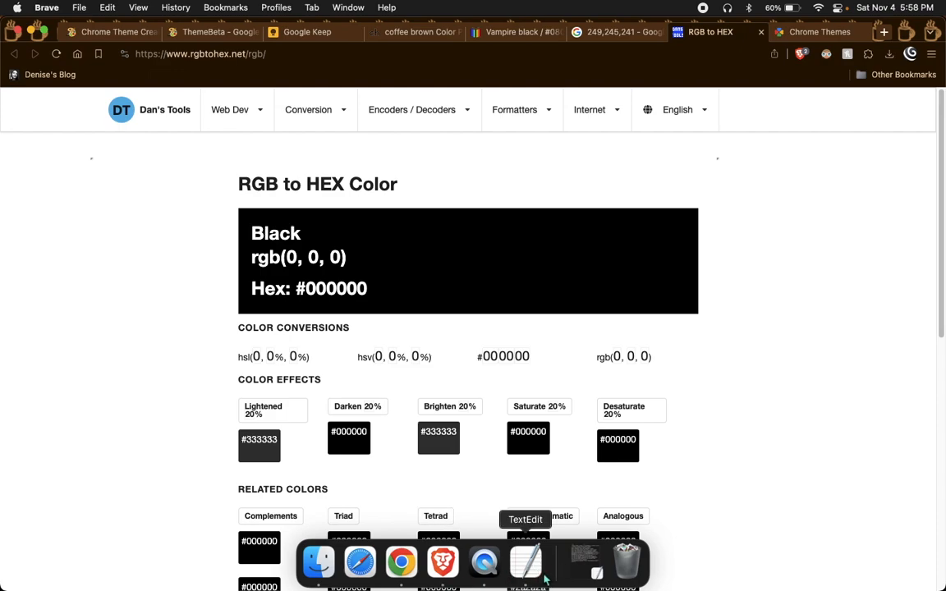
pyautogui.click(542, 573)
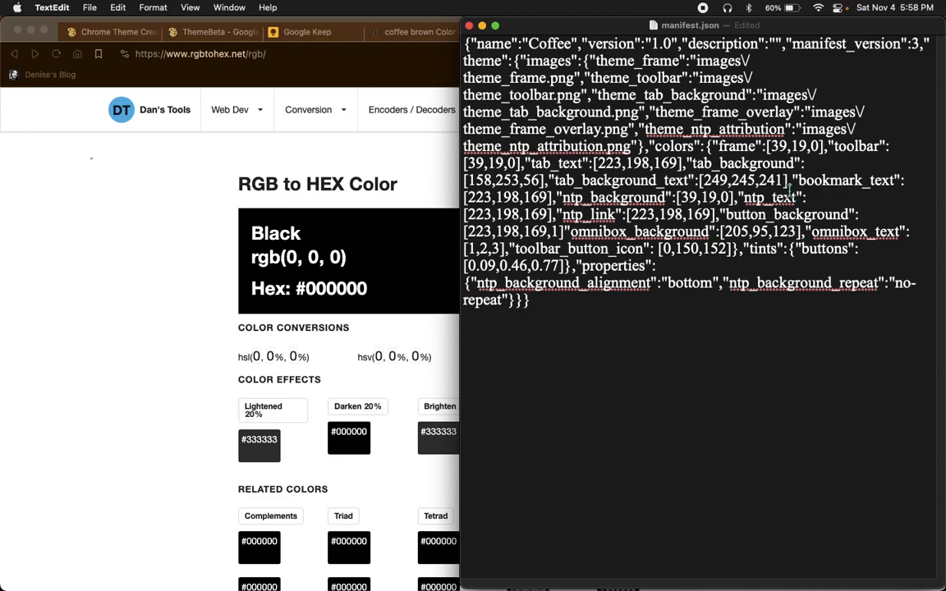
pyautogui.press('BackSpace')
pyautogui.press('BackSpace')
pyautogui.press('BackSpace')
pyautogui.press('BackSpace')
pyautogui.press('BackSpace')
pyautogui.press('BackSpace')
pyautogui.press('BackSpace')
pyautogui.press('BackSpace')
pyautogui.press('BackSpace')
pyautogui.press('BackSpace')
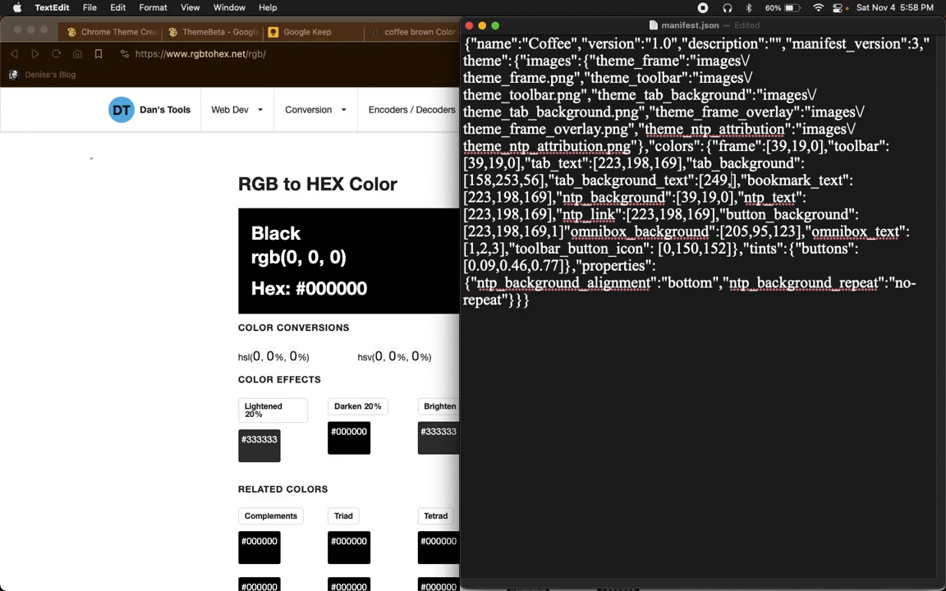
pyautogui.press('BackSpace')
pyautogui.write('0,0,')
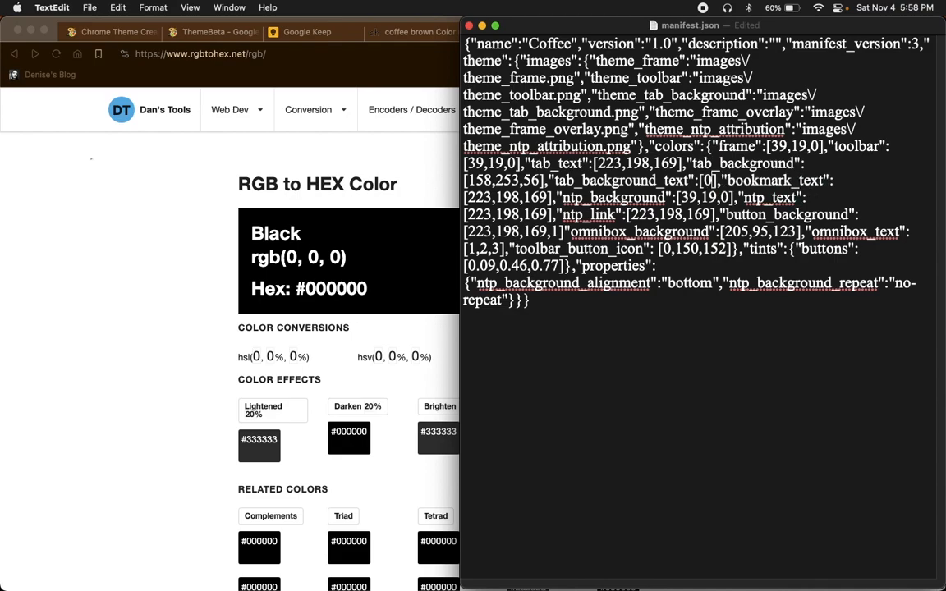
pyautogui.write('0')
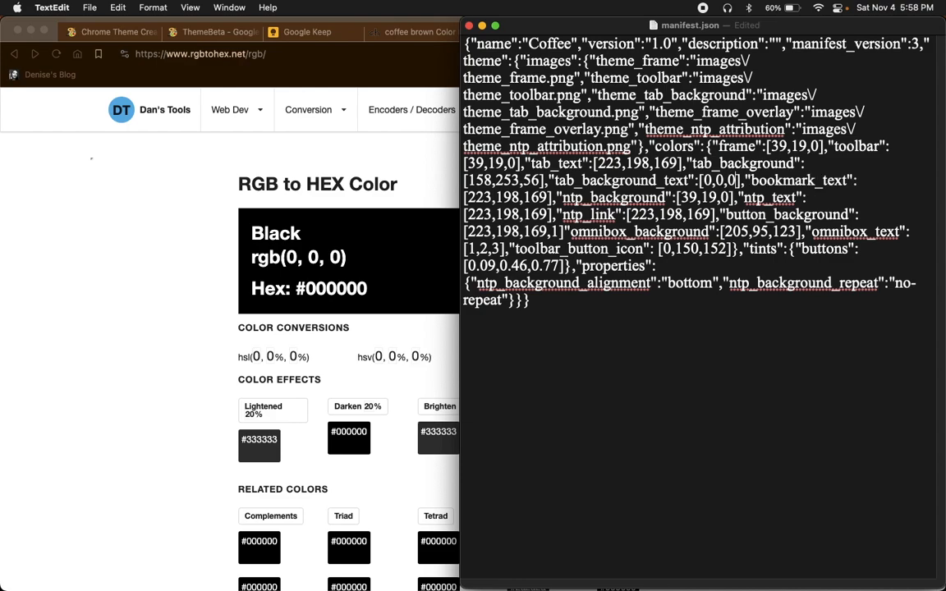
# Step: Review the bookmark_text, ntp, button_background and omnibox color entries in manifest.json
pyautogui.moveTo(654, 180); pyautogui.dragTo(846, 182)
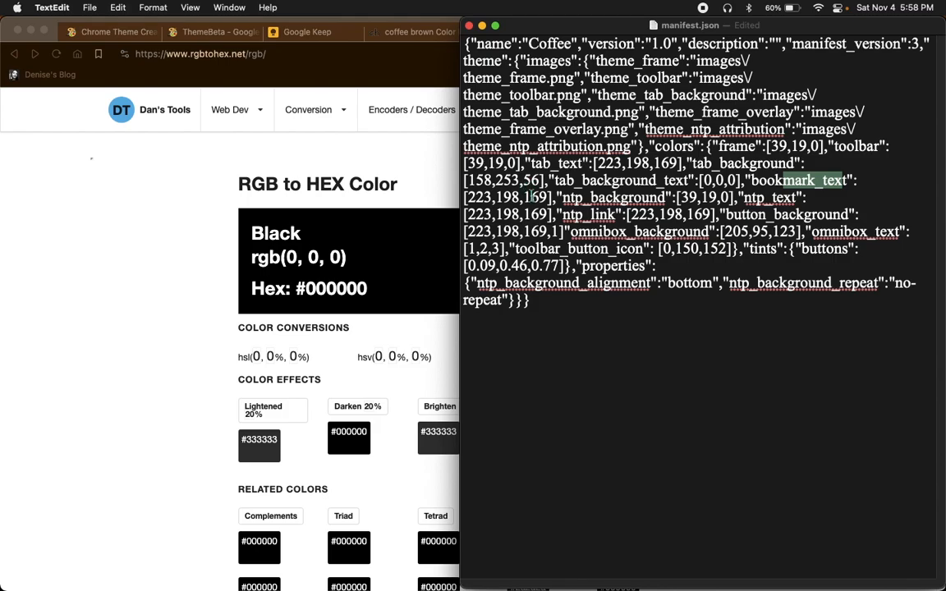
pyautogui.moveTo(527, 199); pyautogui.dragTo(553, 215)
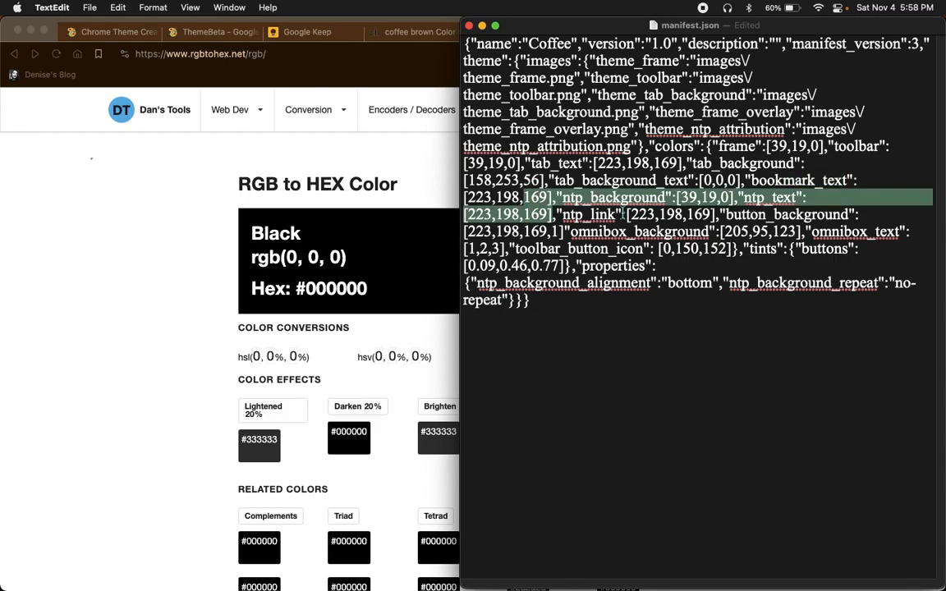
pyautogui.click(627, 200)
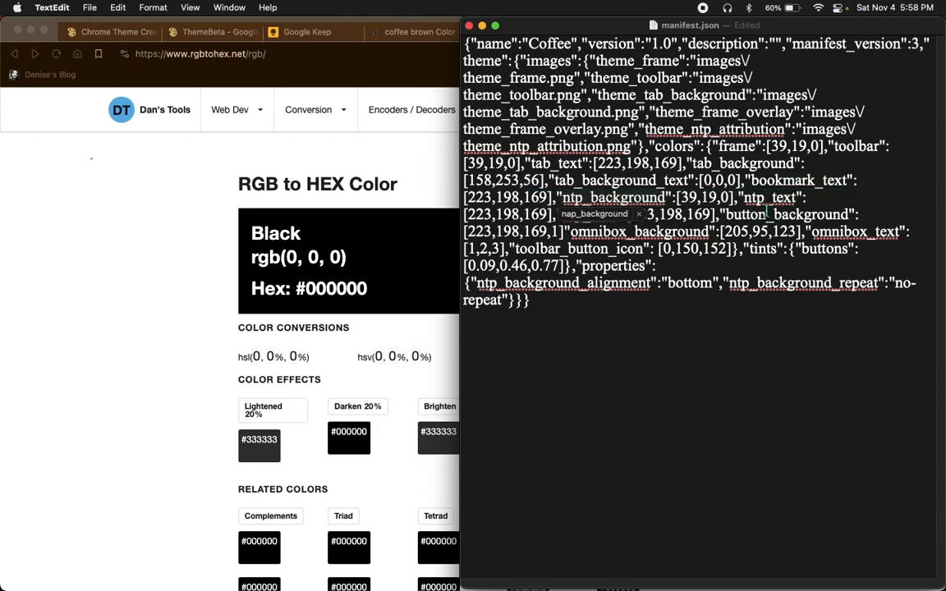
pyautogui.moveTo(728, 217); pyautogui.dragTo(777, 233)
pyautogui.click(570, 238)
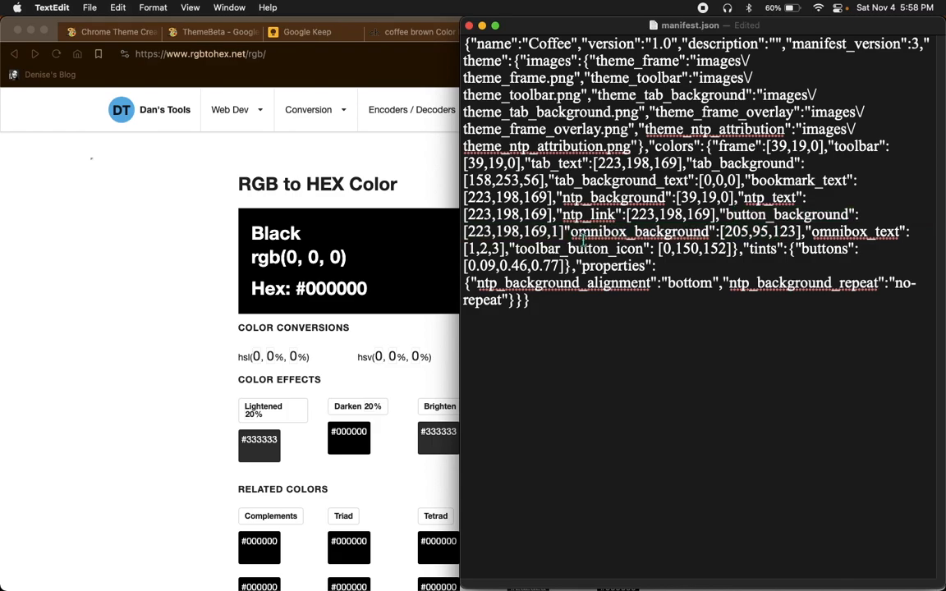
pyautogui.moveTo(583, 238); pyautogui.dragTo(680, 249)
pyautogui.moveTo(726, 215); pyautogui.dragTo(565, 233)
# Step: Switch to Brave and compare the Colors and Images settings in the ThemeBeta Theme Creator
pyautogui.click(207, 31)
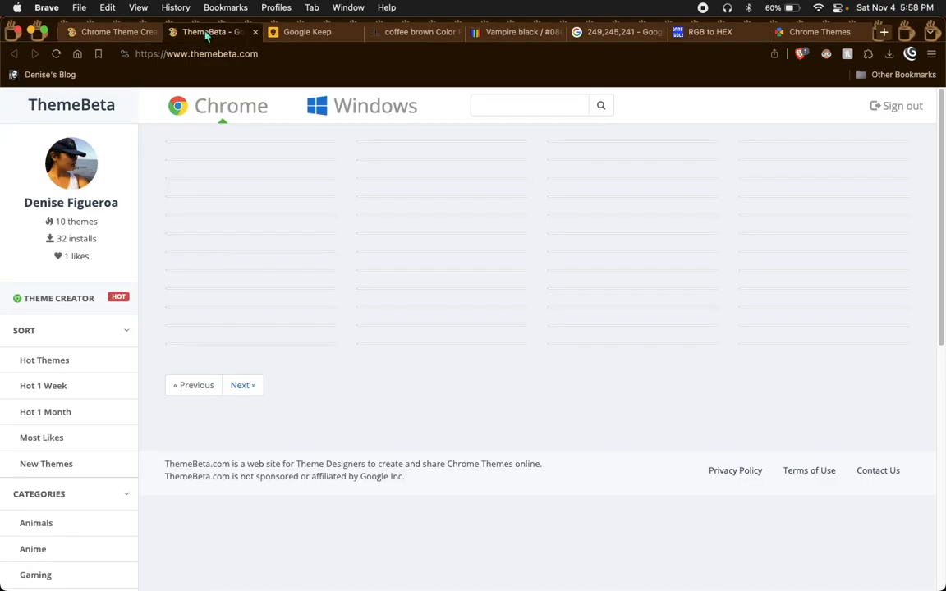
pyautogui.click(101, 32)
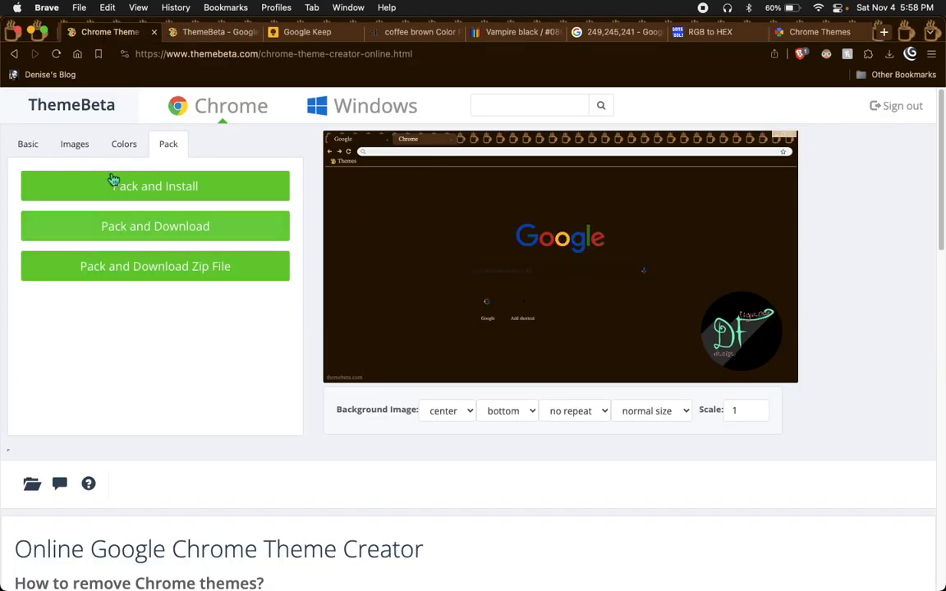
pyautogui.click(109, 148)
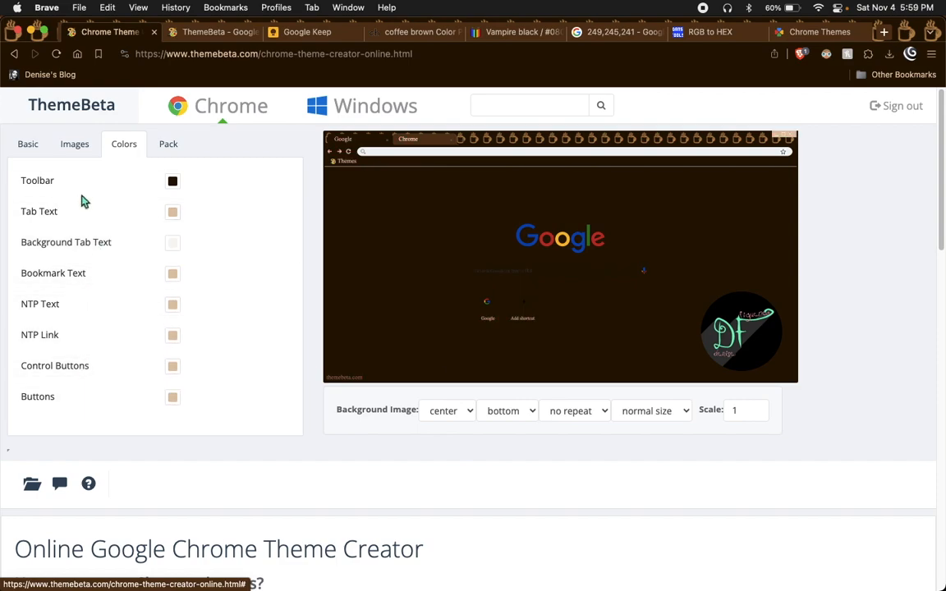
pyautogui.click(82, 150)
pyautogui.click(122, 153)
pyautogui.click(75, 150)
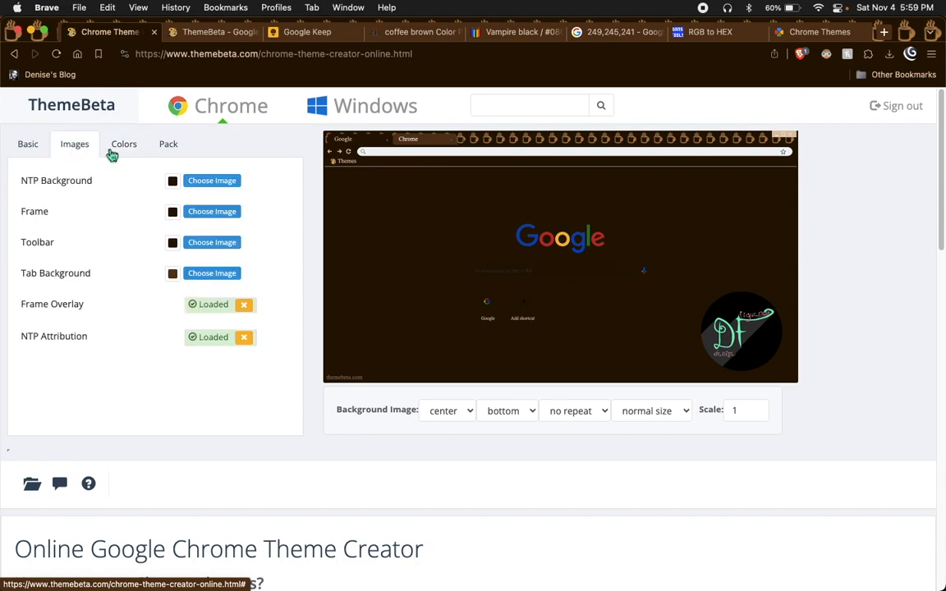
pyautogui.click(112, 152)
pyautogui.moveTo(317, 575)
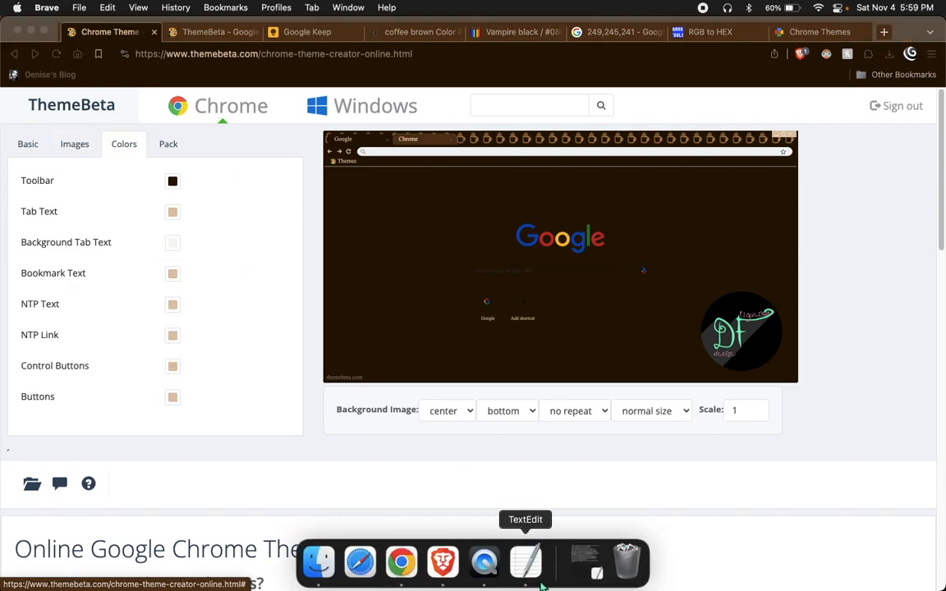
# Step: Switch to TextEdit, save the edited manifest.json and close it
pyautogui.click(536, 585)
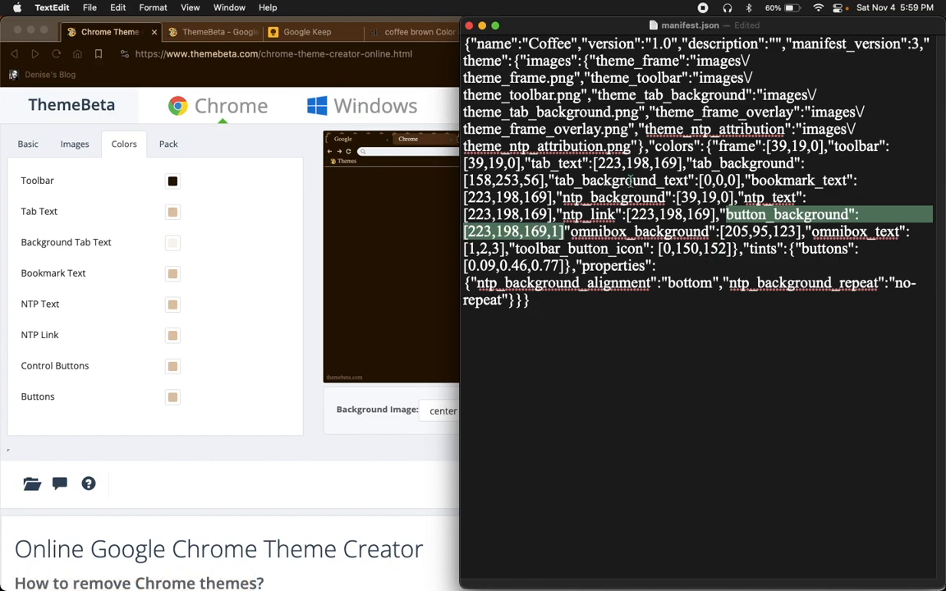
pyautogui.moveTo(570, 231); pyautogui.dragTo(837, 316)
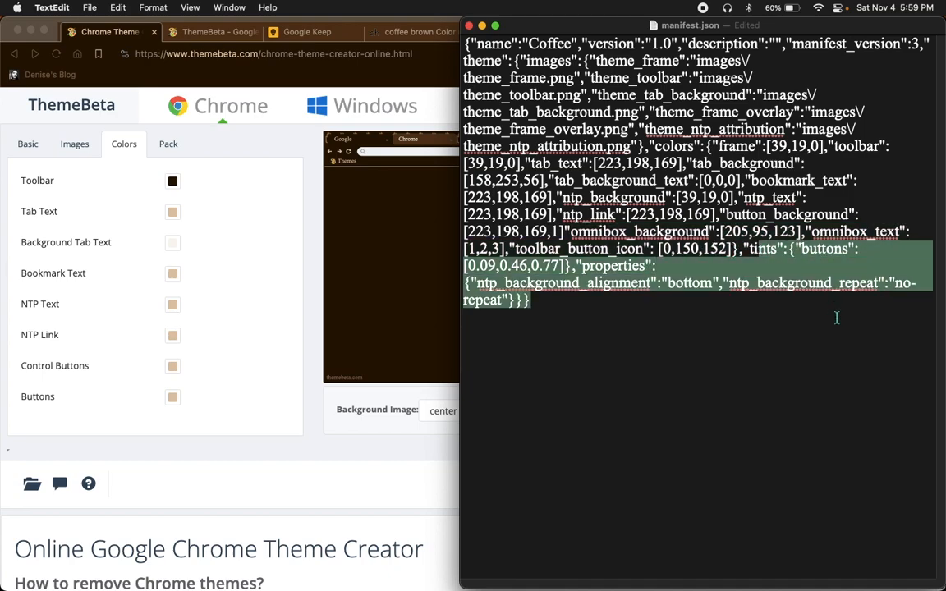
pyautogui.click(625, 324)
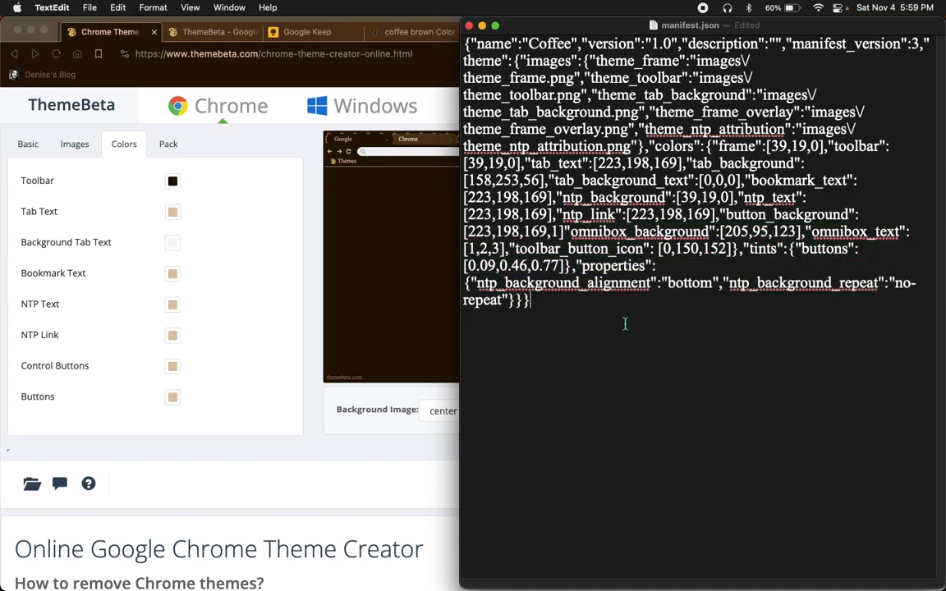
pyautogui.press('super+s')
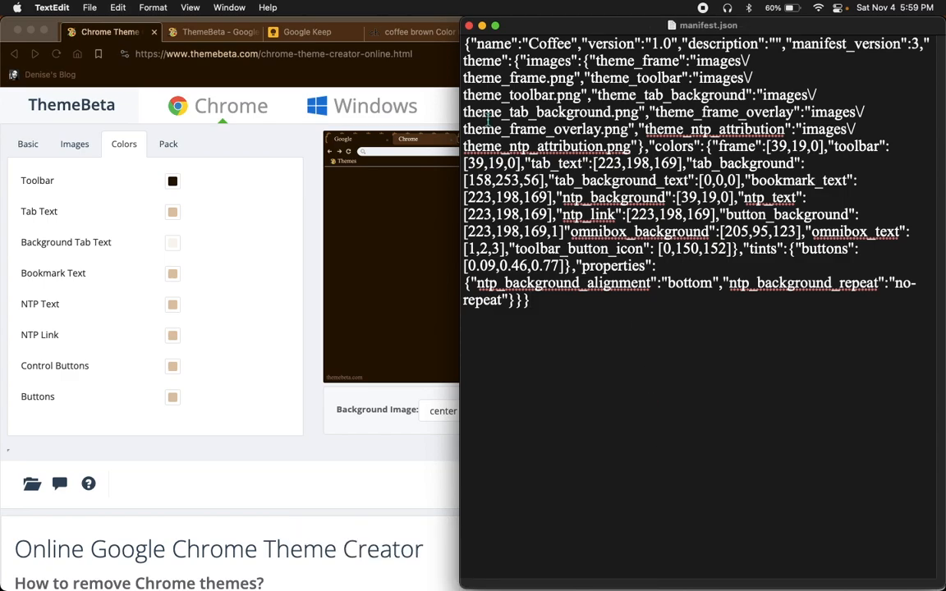
pyautogui.press('super+w')
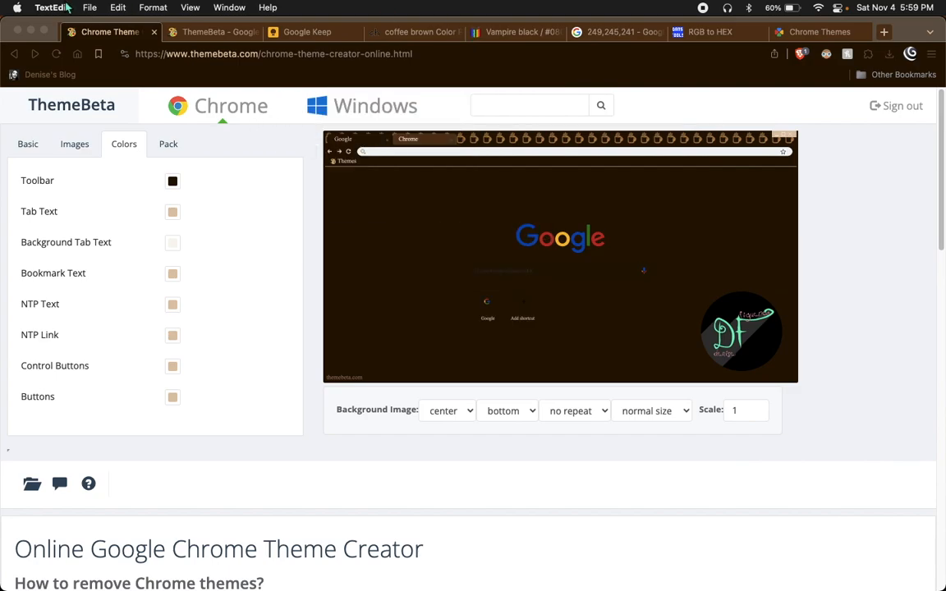
pyautogui.click(30, 31)
pyautogui.click(31, 31)
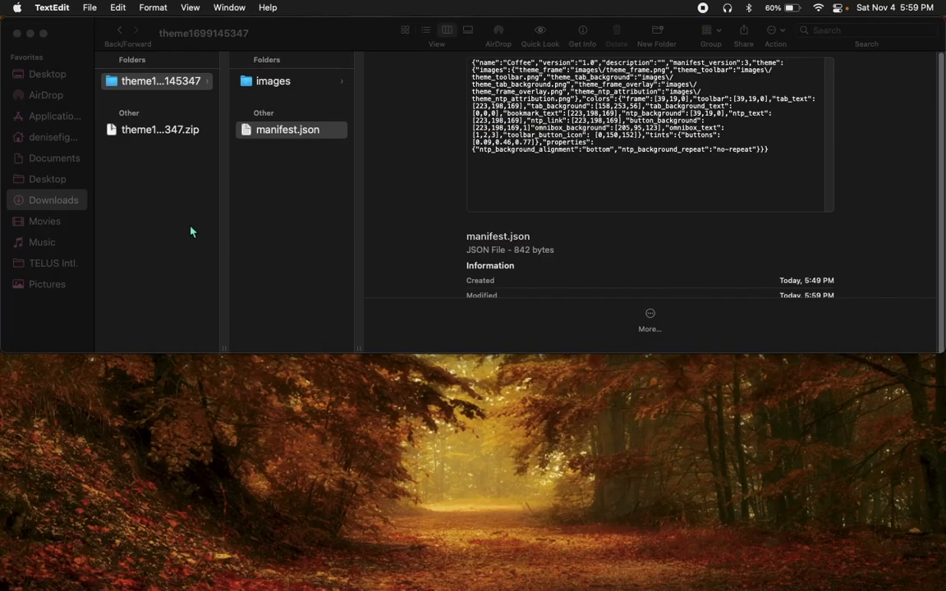
pyautogui.click(218, 174)
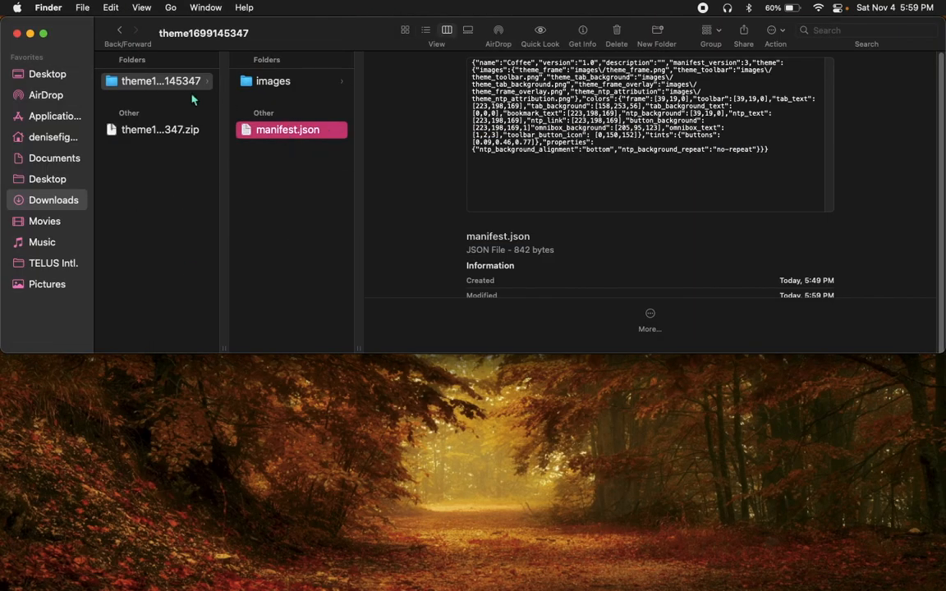
# Step: Switch to Chrome and open the extensions management page with Developer mode turned on
pyautogui.click(210, 89)
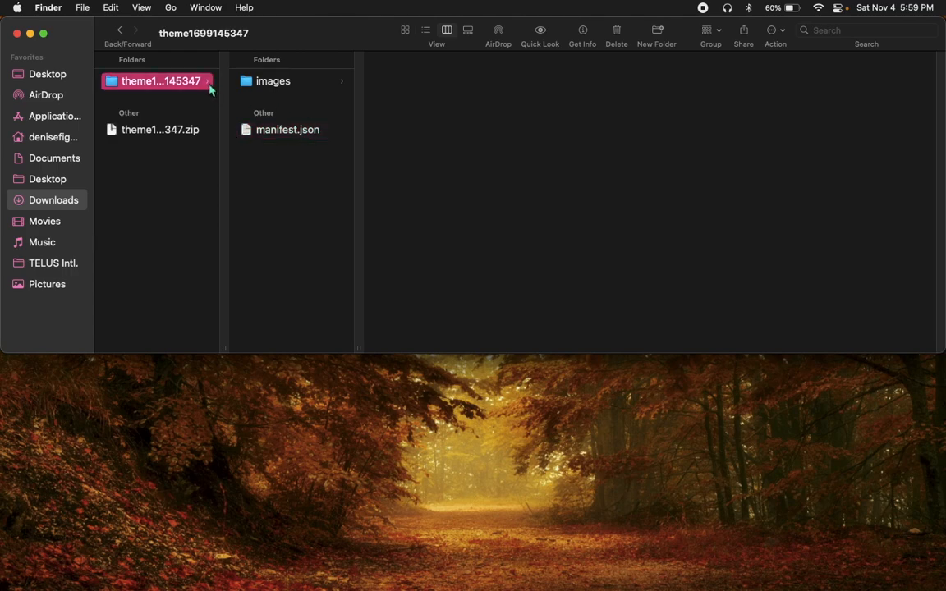
pyautogui.moveTo(400, 585)
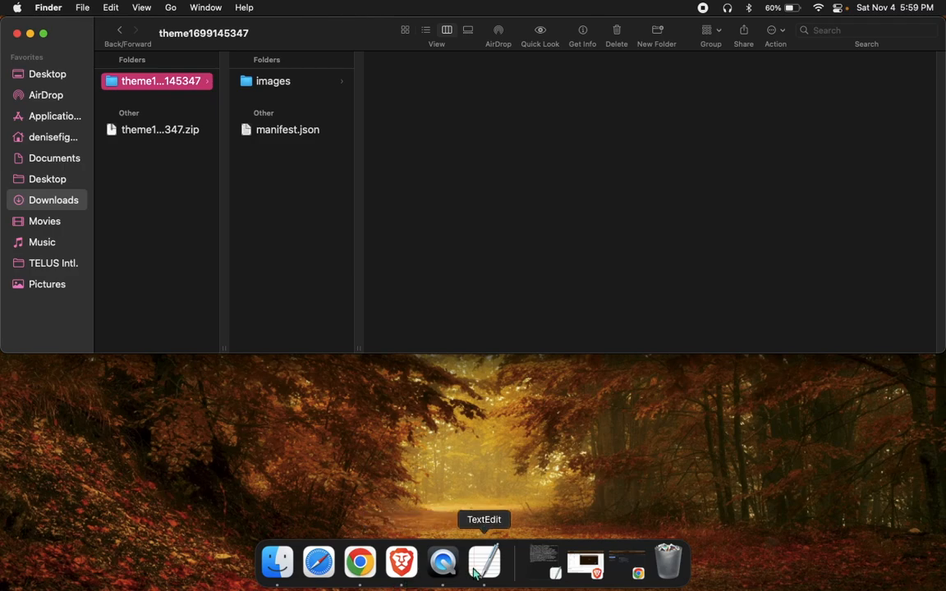
pyautogui.click(360, 565)
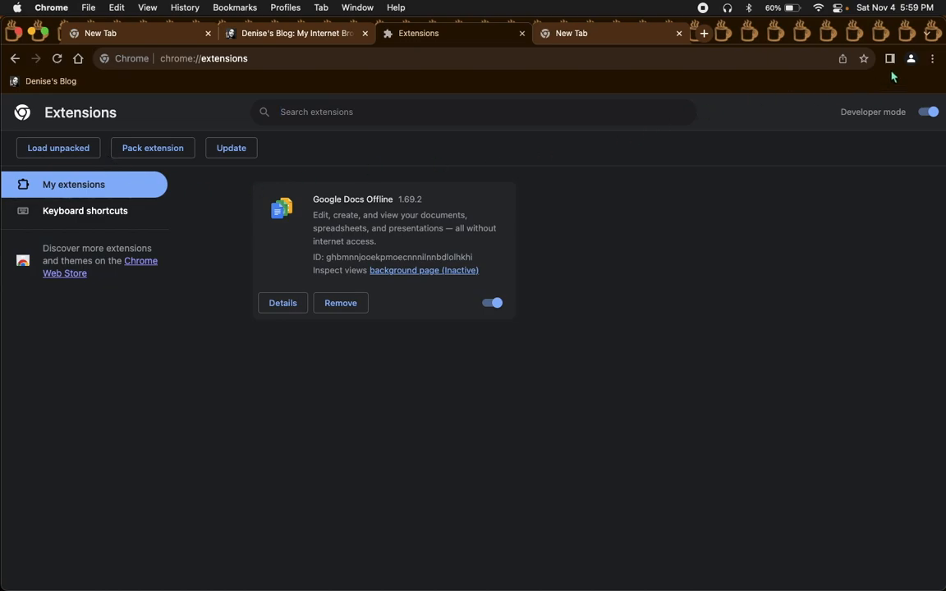
pyautogui.click(933, 59)
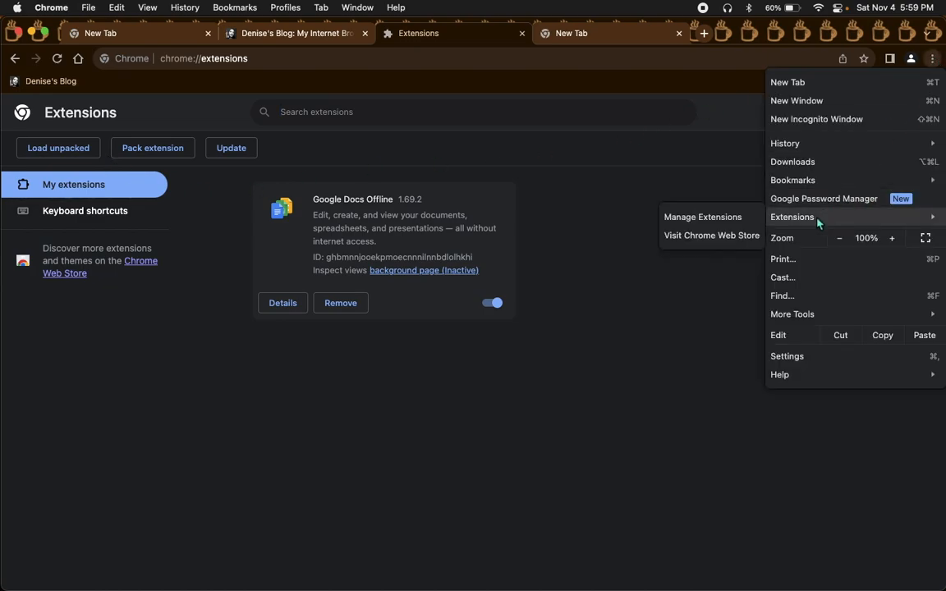
pyautogui.click(732, 221)
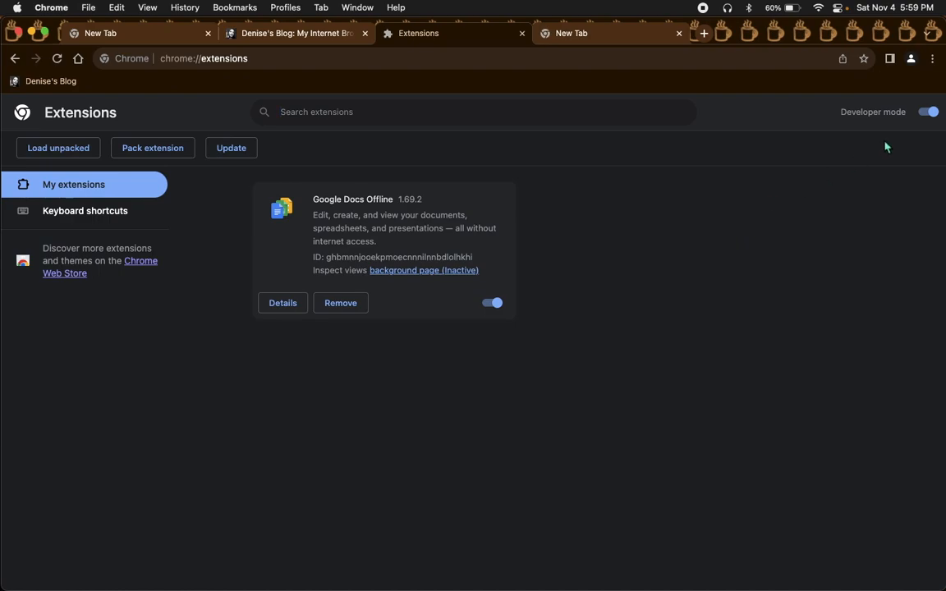
pyautogui.click(925, 114)
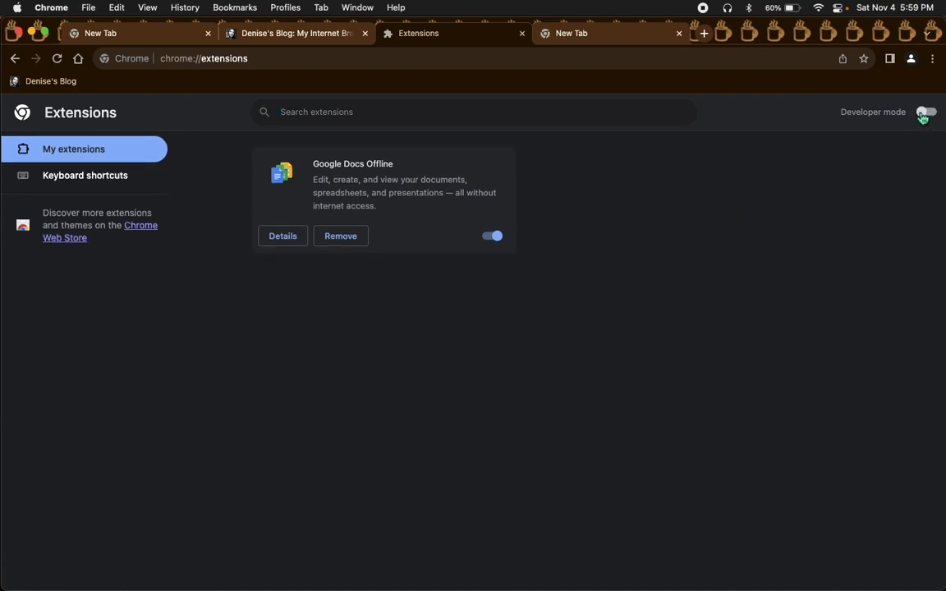
pyautogui.click(923, 115)
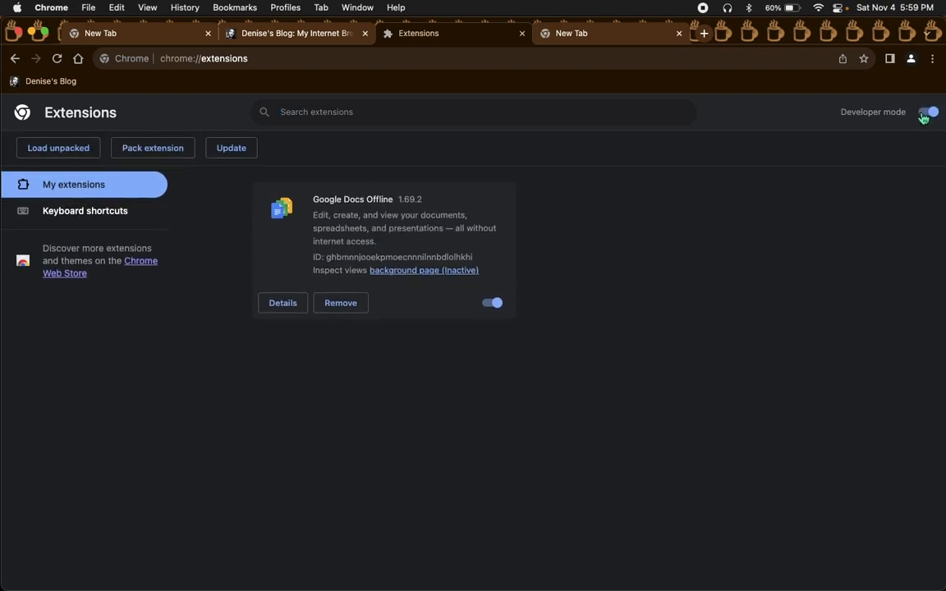
pyautogui.click(42, 150)
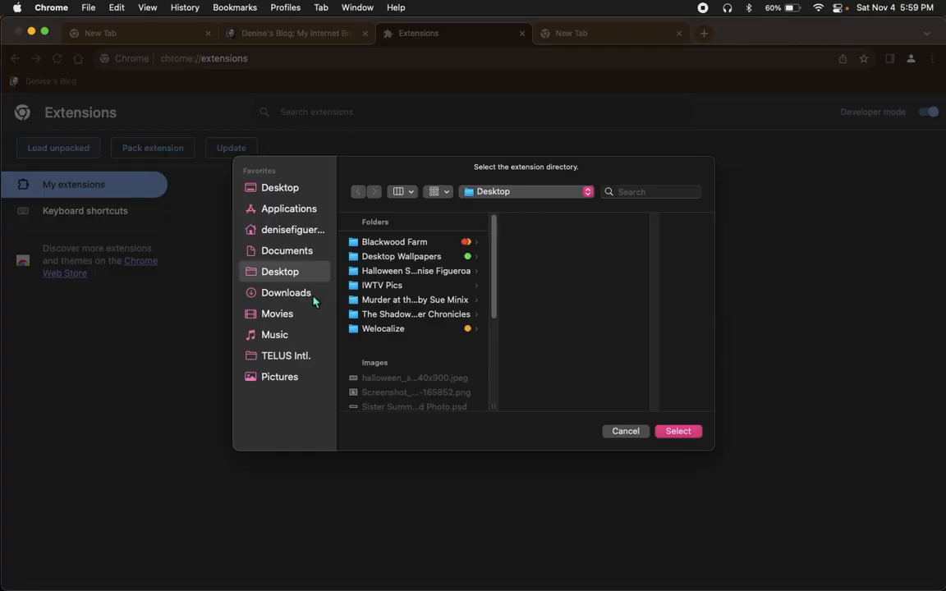
pyautogui.click(311, 298)
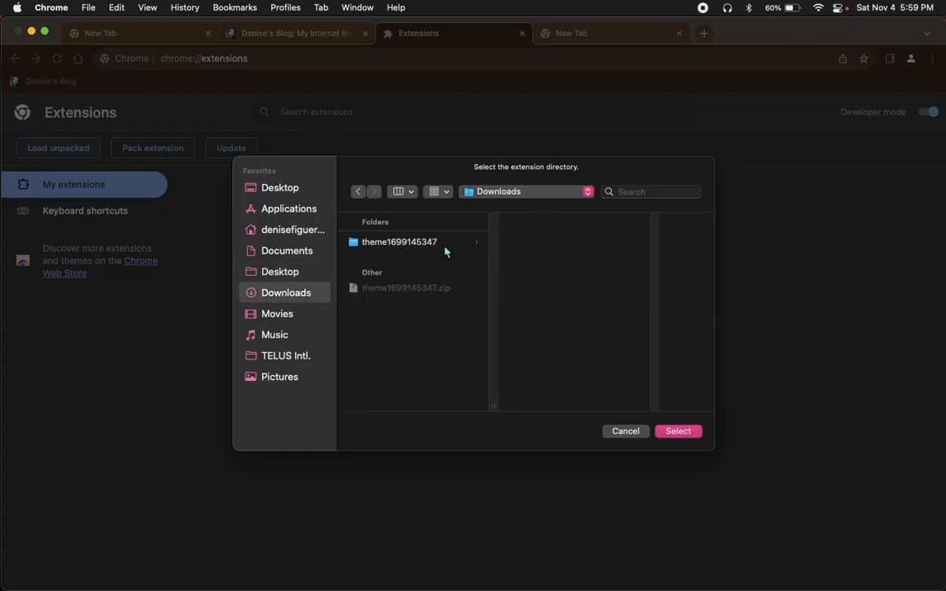
pyautogui.click(439, 244)
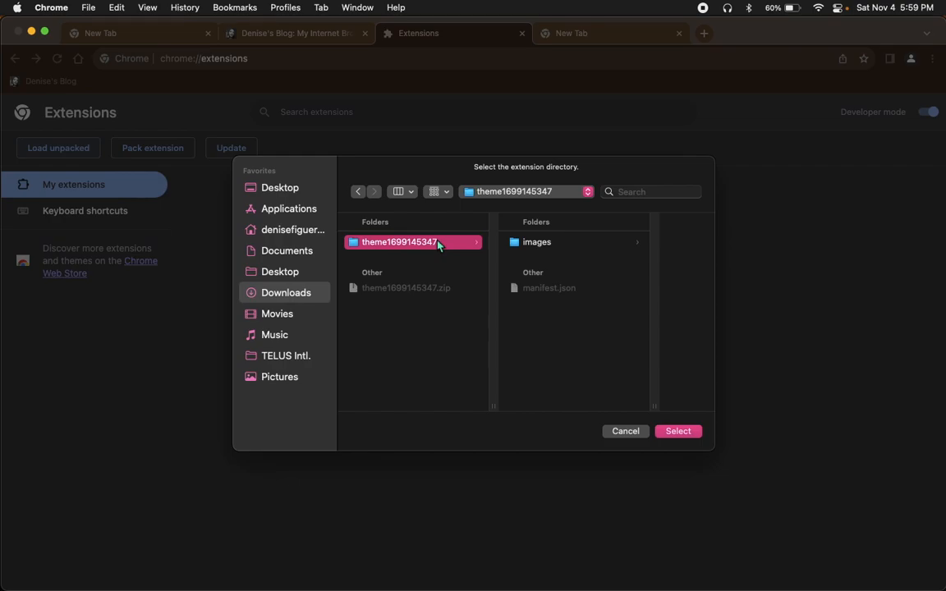
pyautogui.click(679, 432)
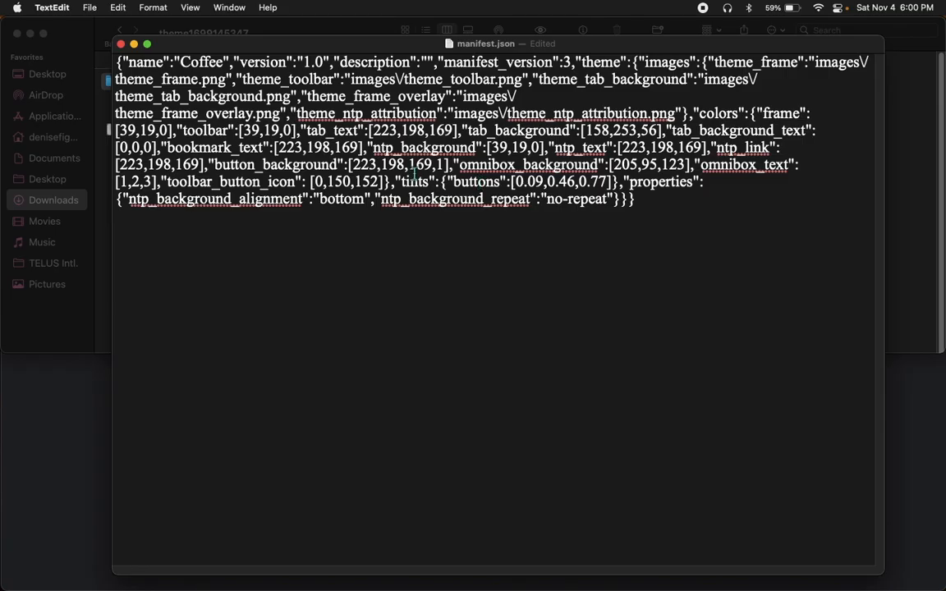
# Step: Remove the space before the toolbar_button_icon value in manifest.json, then save and close the file
pyautogui.click(426, 182)
pyautogui.write('s')
pyautogui.moveTo(453, 167); pyautogui.dragTo(445, 166)
pyautogui.click(313, 183)
pyautogui.press('BackSpace')
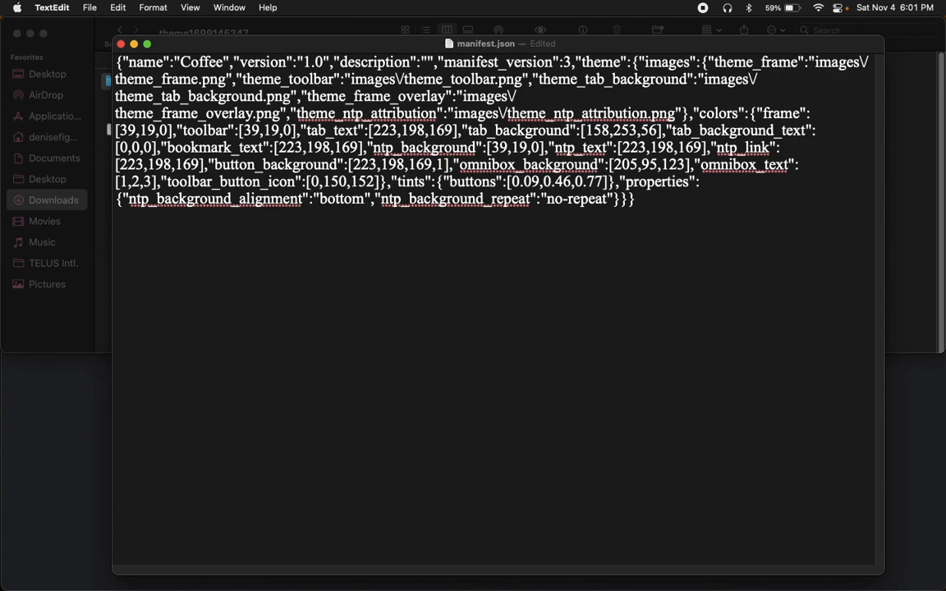
pyautogui.moveTo(404, 79); pyautogui.dragTo(727, 222)
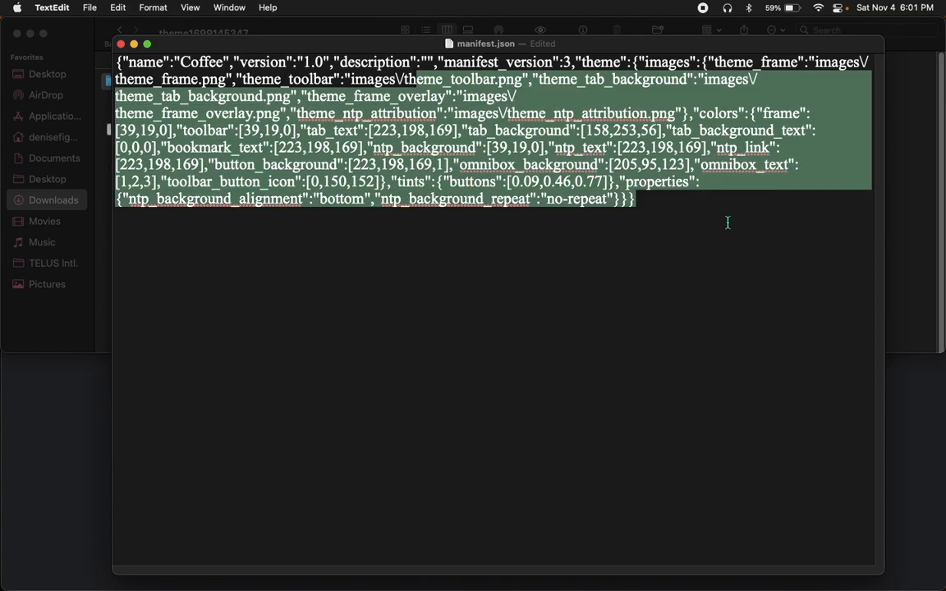
pyautogui.click(207, 118)
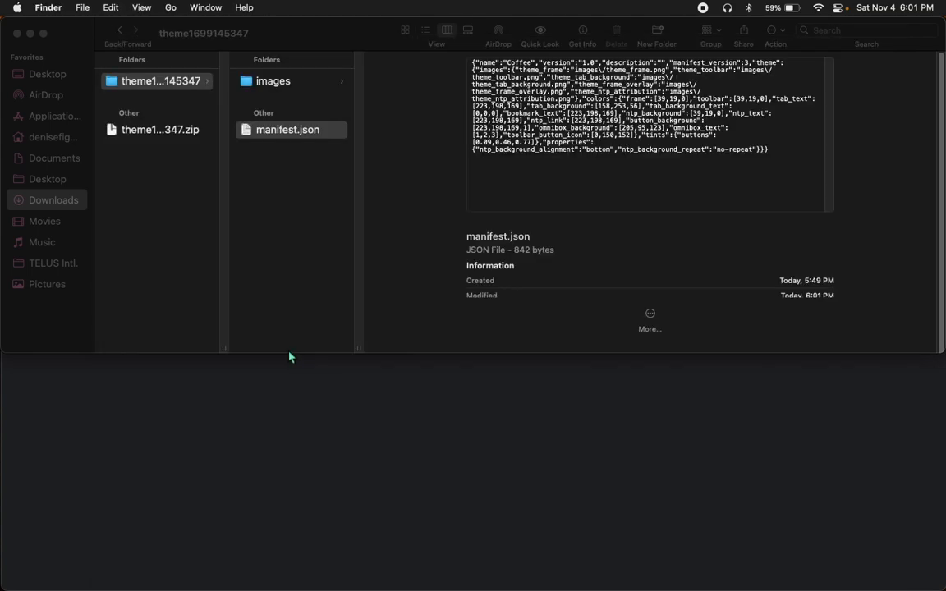
pyautogui.click(320, 429)
pyautogui.click(69, 153)
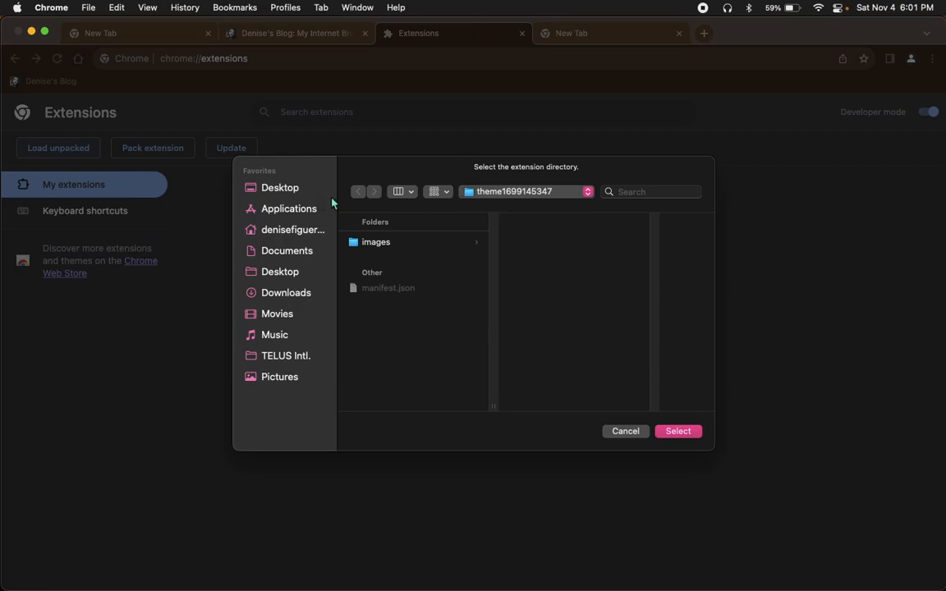
pyautogui.click(284, 188)
pyautogui.click(390, 242)
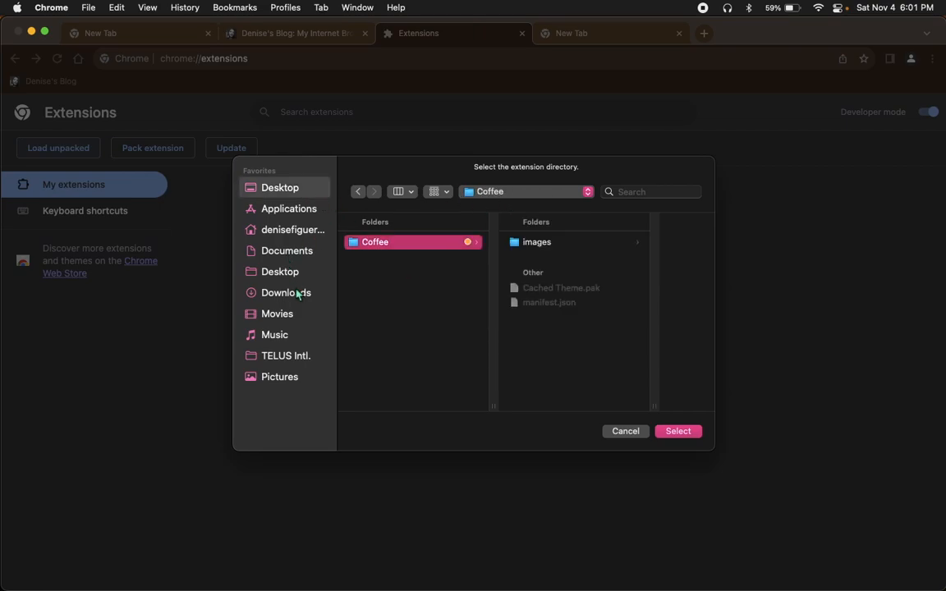
pyautogui.click(288, 292)
pyautogui.click(400, 242)
pyautogui.press('Return')
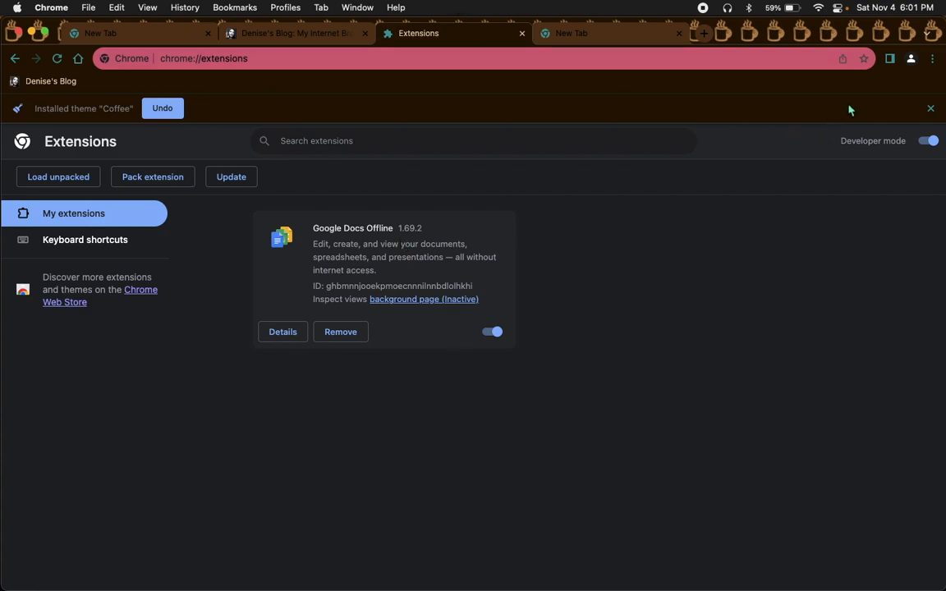
pyautogui.click(932, 108)
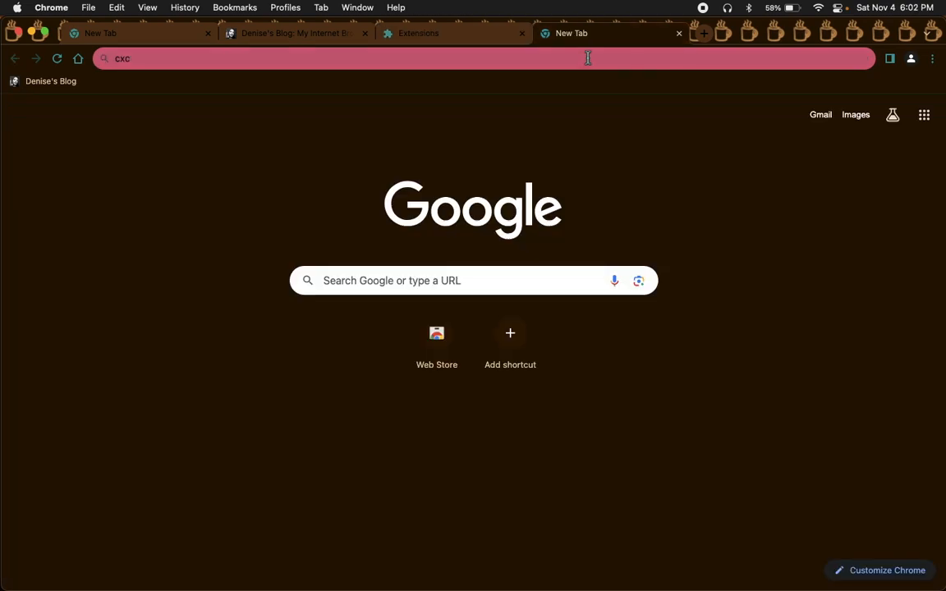
# Step: Compare the new tab's address bar colors when it is focused and when it is not
pyautogui.click(306, 57)
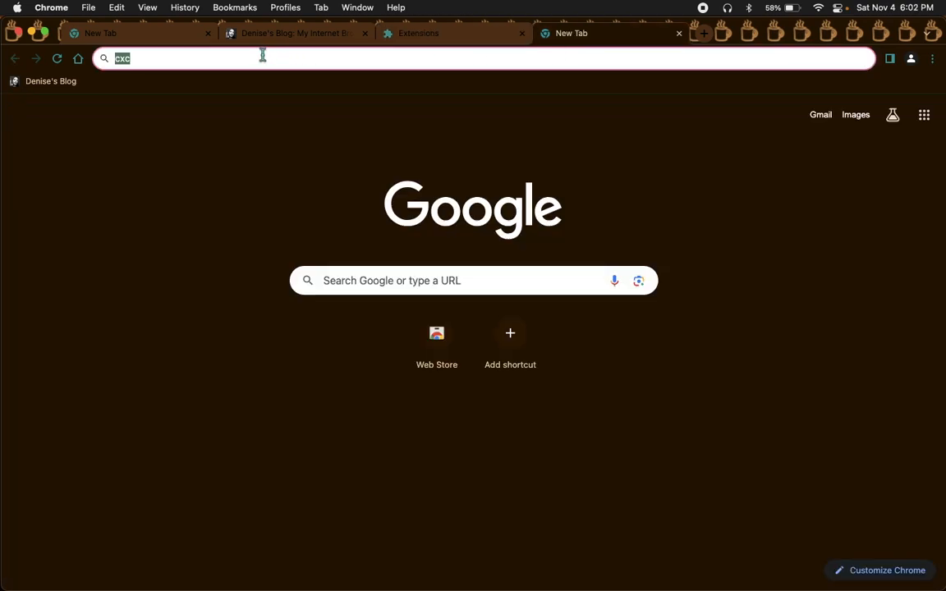
pyautogui.click(251, 185)
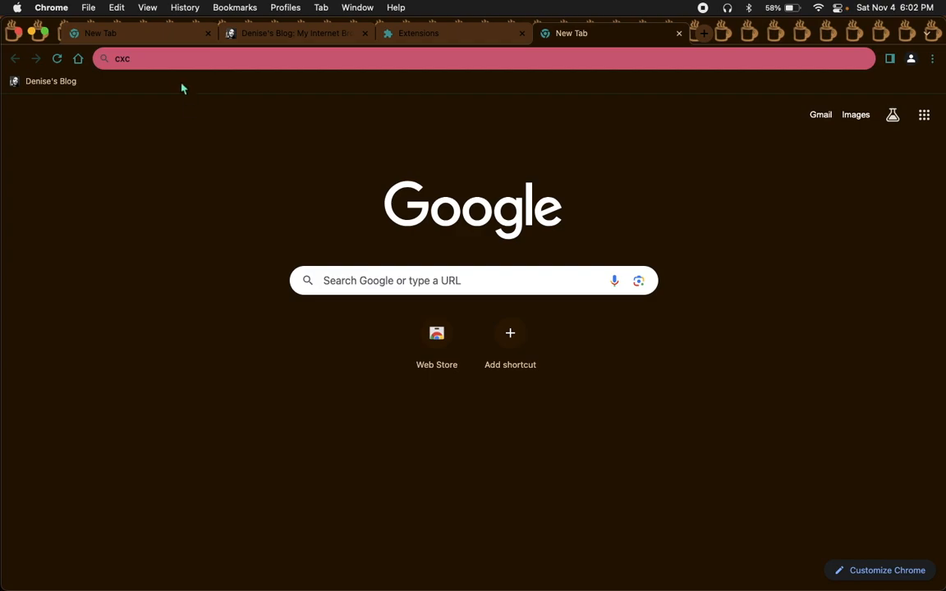
pyautogui.click(736, 62)
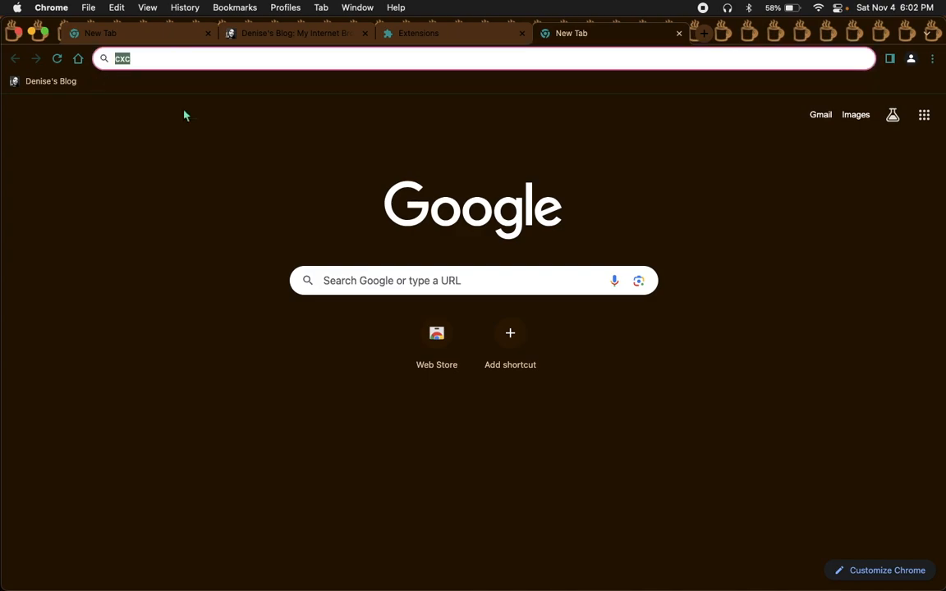
pyautogui.click(218, 173)
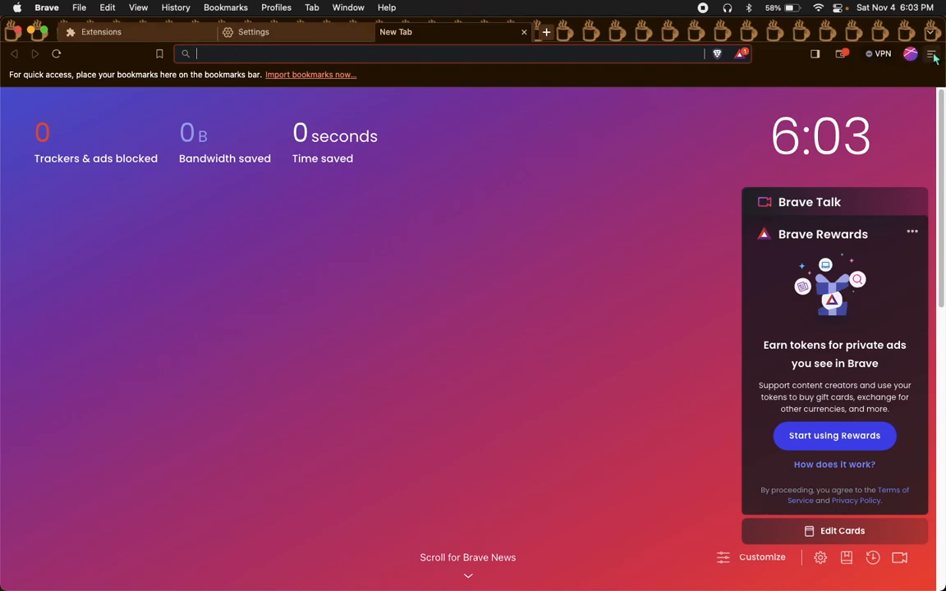
pyautogui.click(932, 53)
pyautogui.click(801, 256)
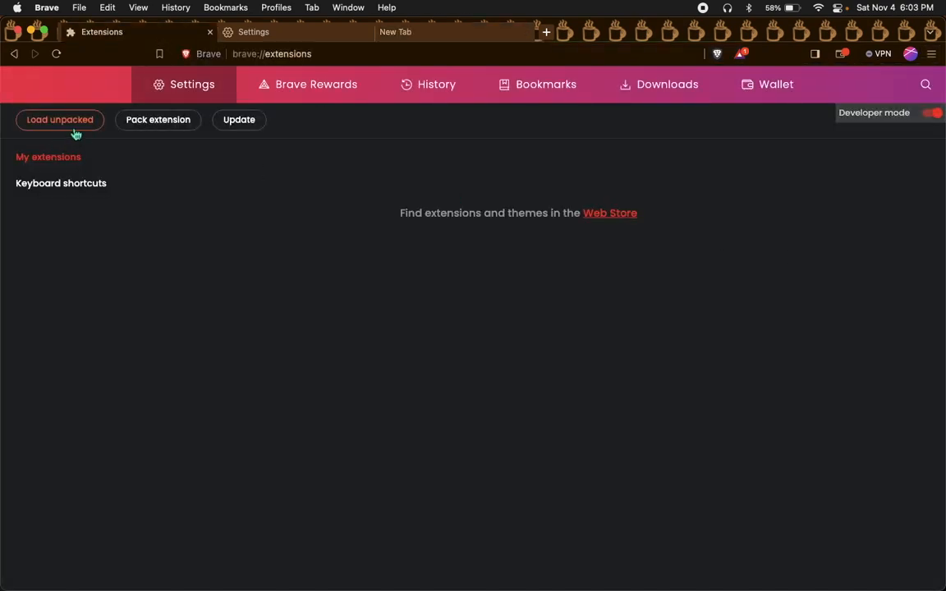
pyautogui.click(48, 125)
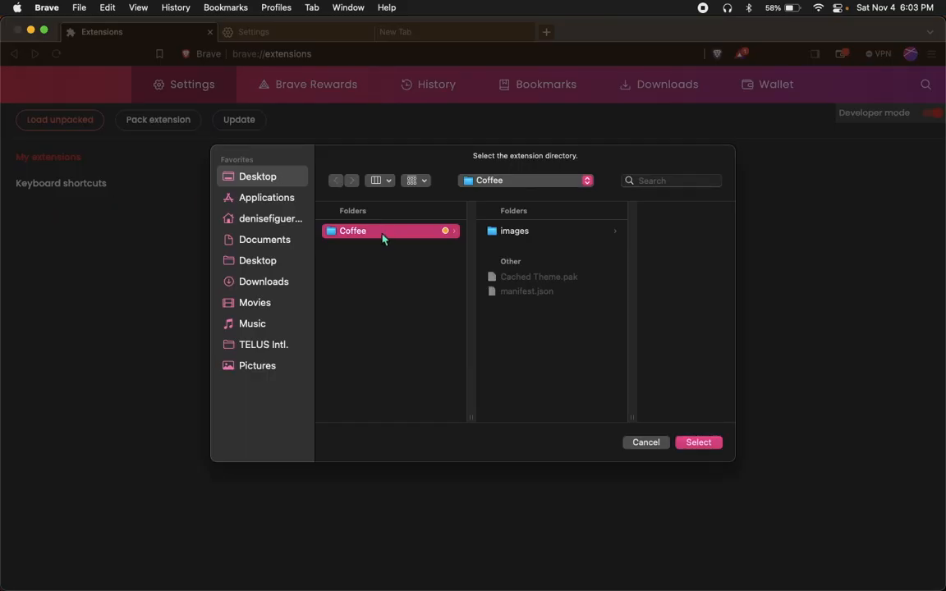
pyautogui.click(251, 281)
pyautogui.click(362, 233)
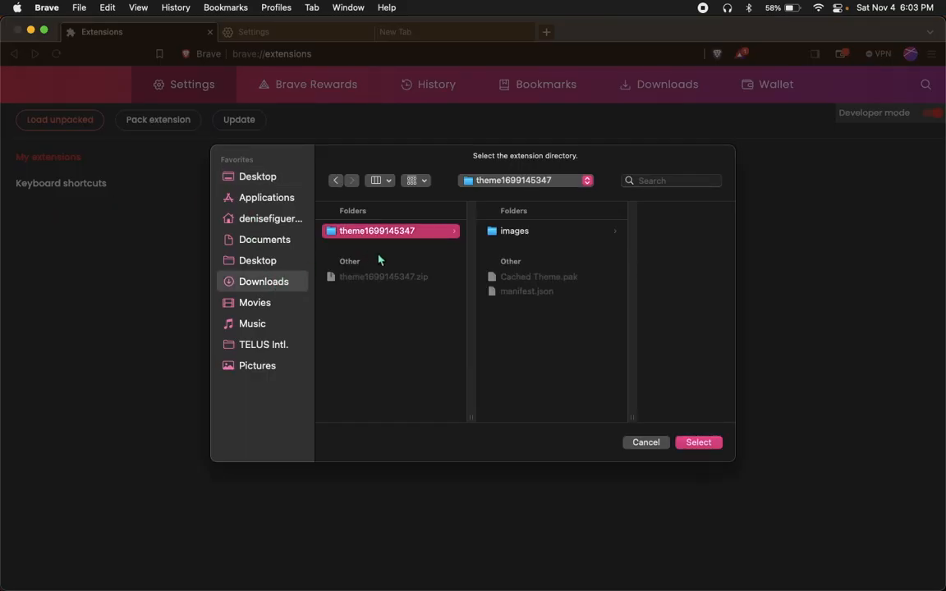
pyautogui.press('Return')
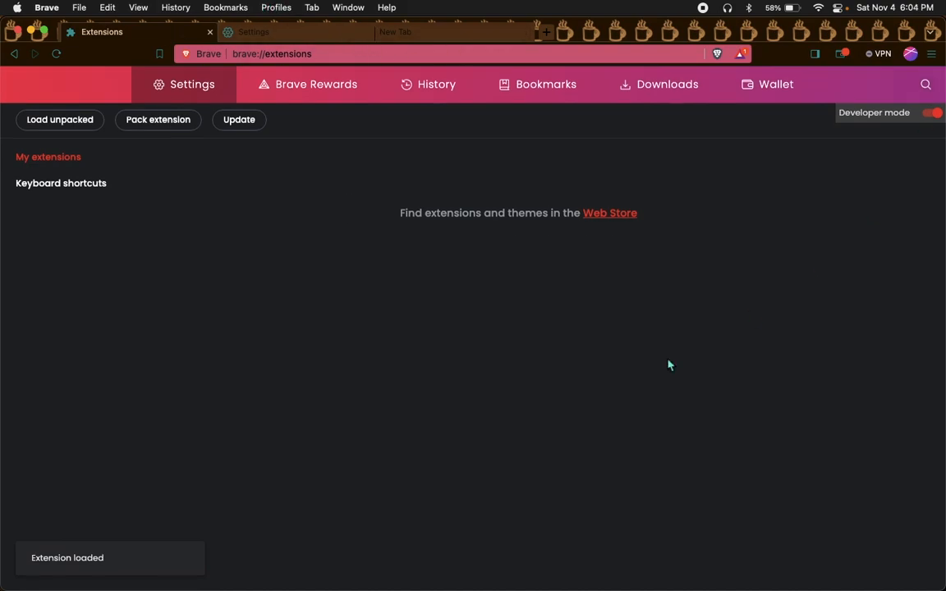
# Step: Examine the theme's tab, toolbar and address bar colors across Brave's Settings, Extensions and New Tab pages
pyautogui.click(309, 33)
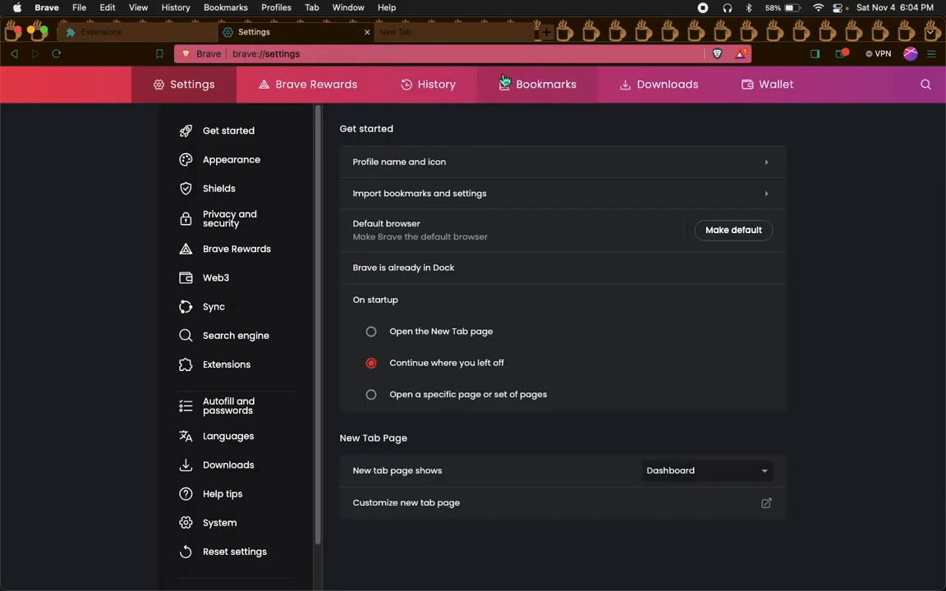
pyautogui.click(425, 52)
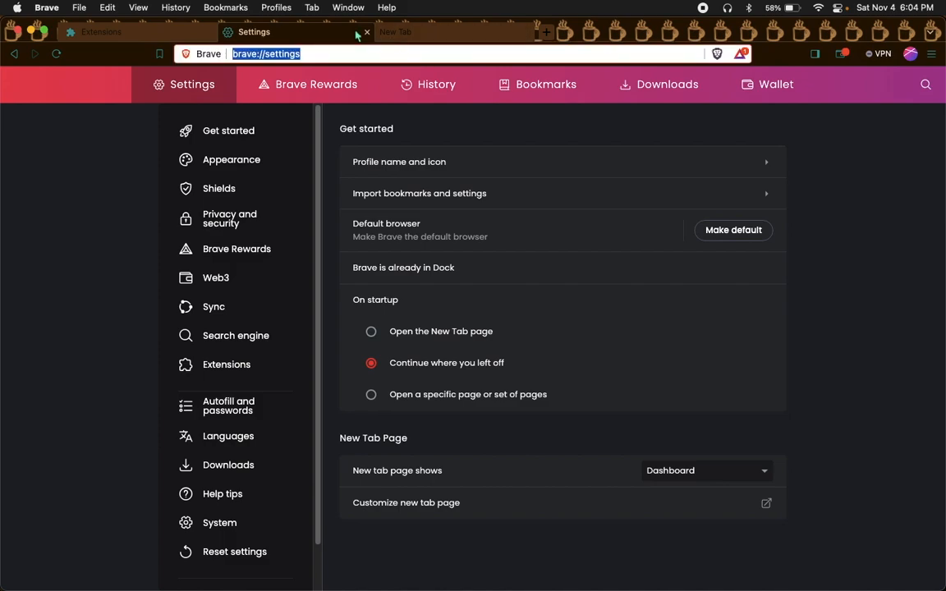
pyautogui.click(140, 31)
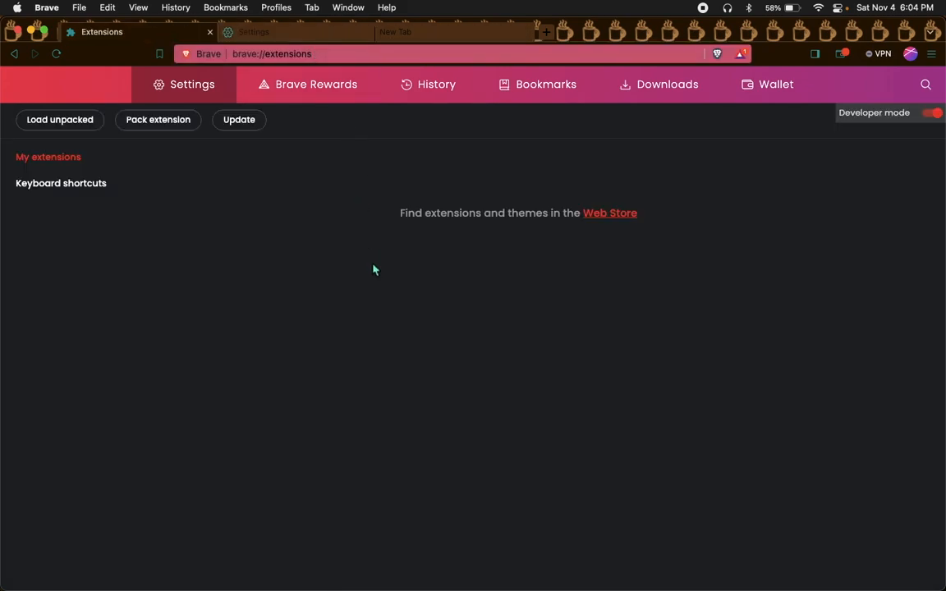
pyautogui.click(427, 34)
pyautogui.click(263, 31)
pyautogui.click(156, 34)
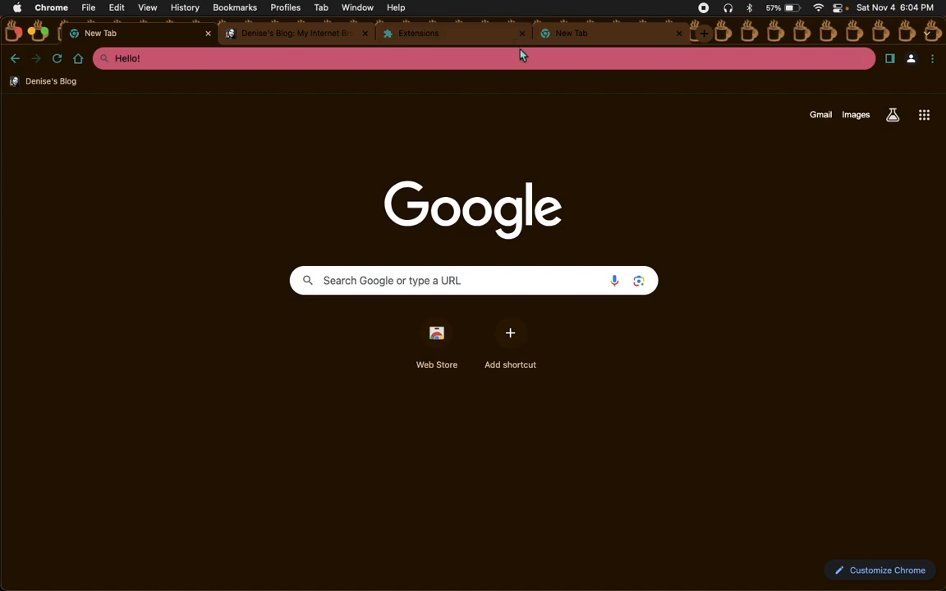
pyautogui.click(678, 32)
pyautogui.click(522, 33)
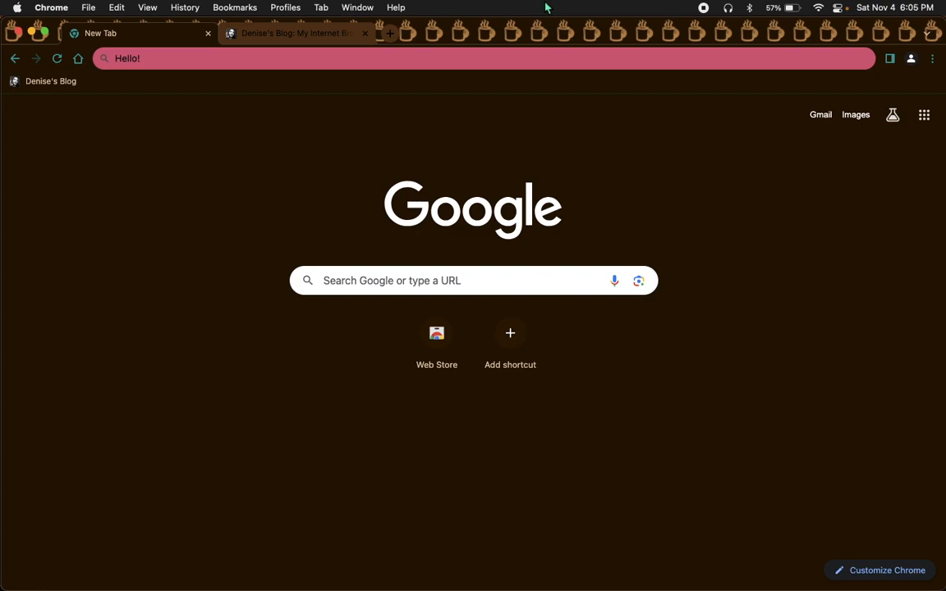
pyautogui.click(262, 580)
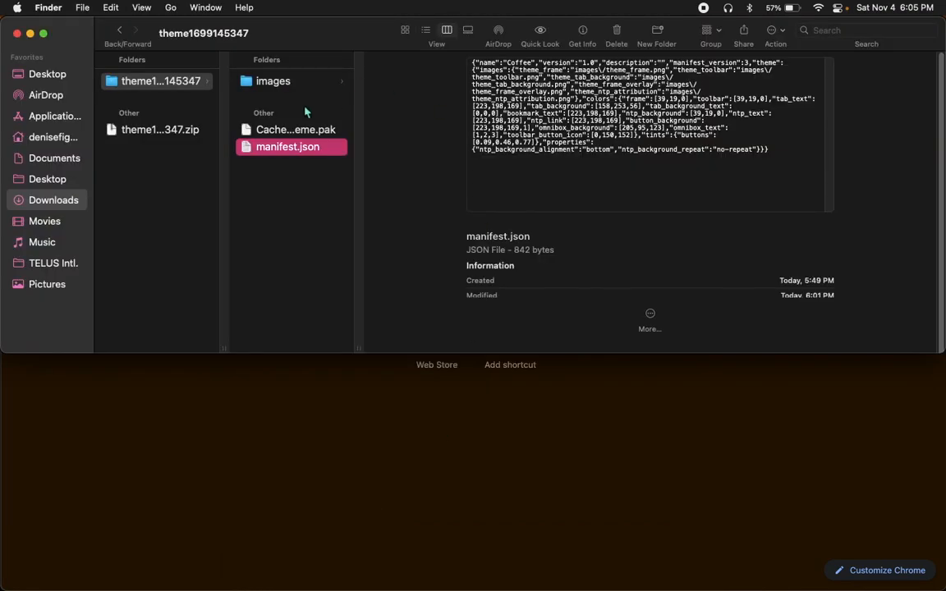
pyautogui.click(205, 89)
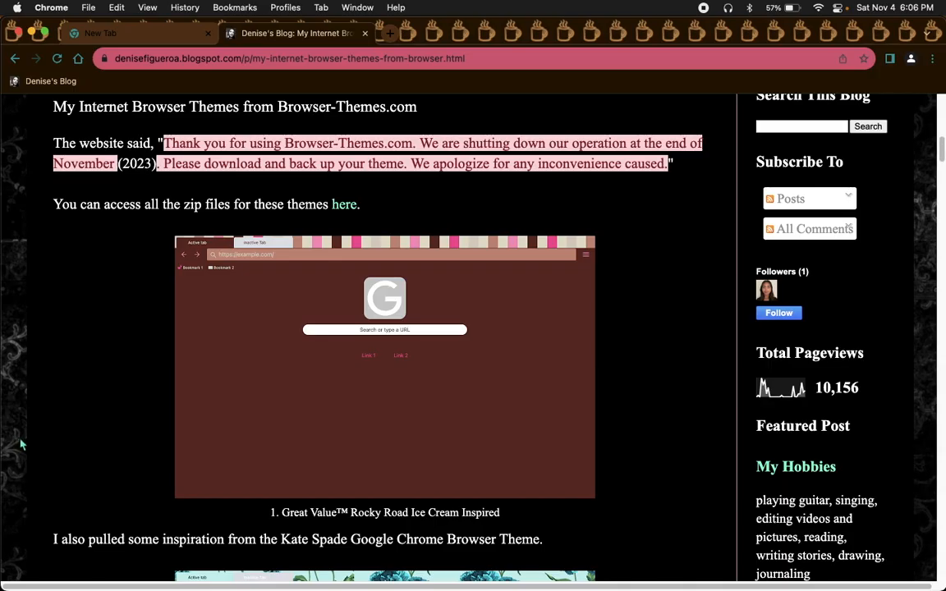
# Step: Examine the theme previews and captions on the blog's Browser-Themes.com page, from the Rocky Road Ice Cream theme down to the coffee-cup theme
pyautogui.scroll(-3, 26, 448)
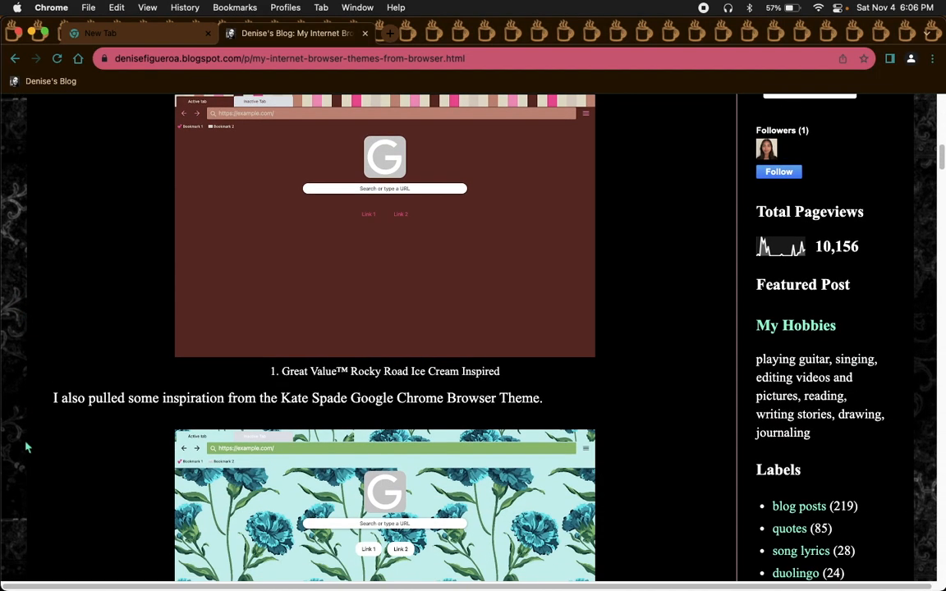
pyautogui.scroll(-10, 26, 448)
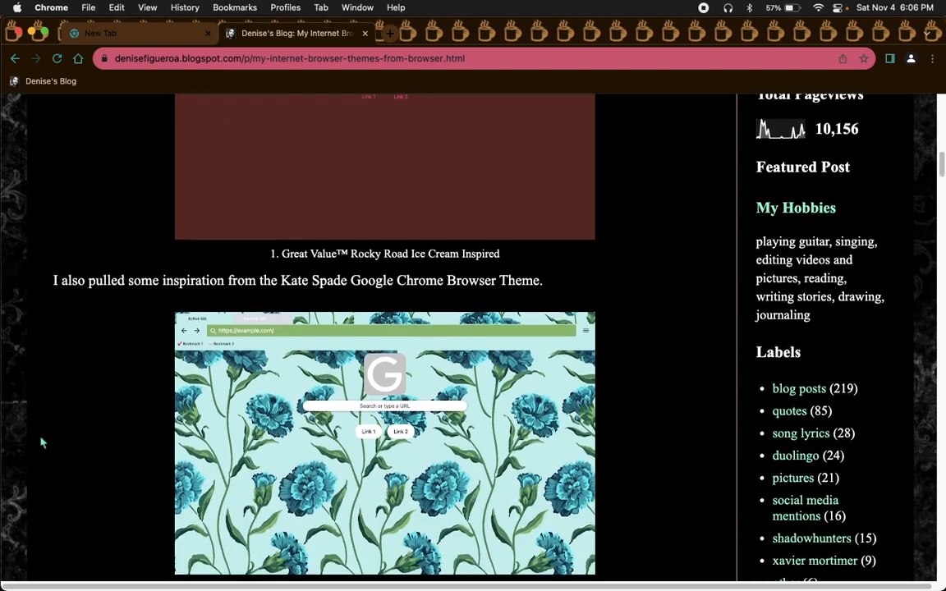
pyautogui.scroll(-12, 37, 443)
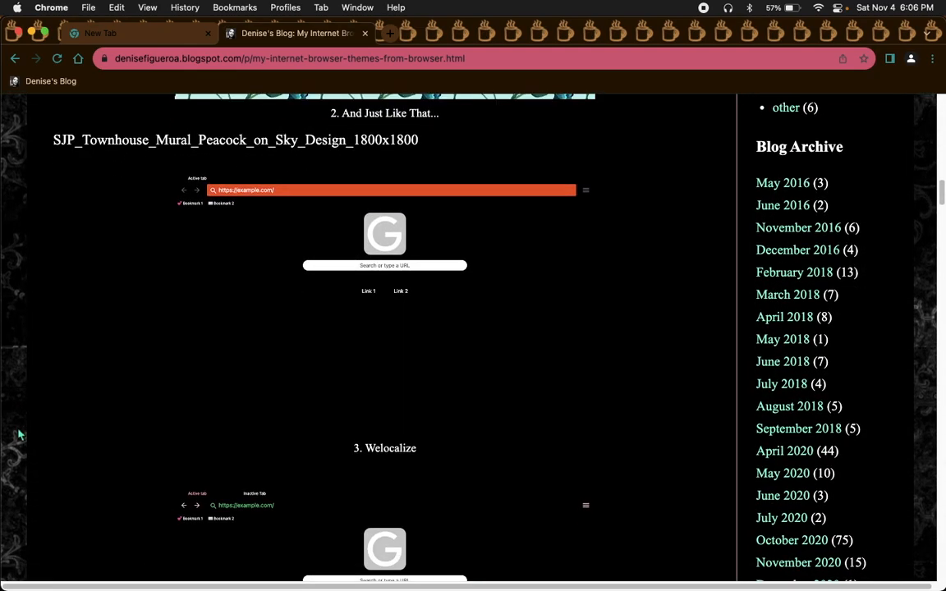
pyautogui.scroll(-11, 21, 435)
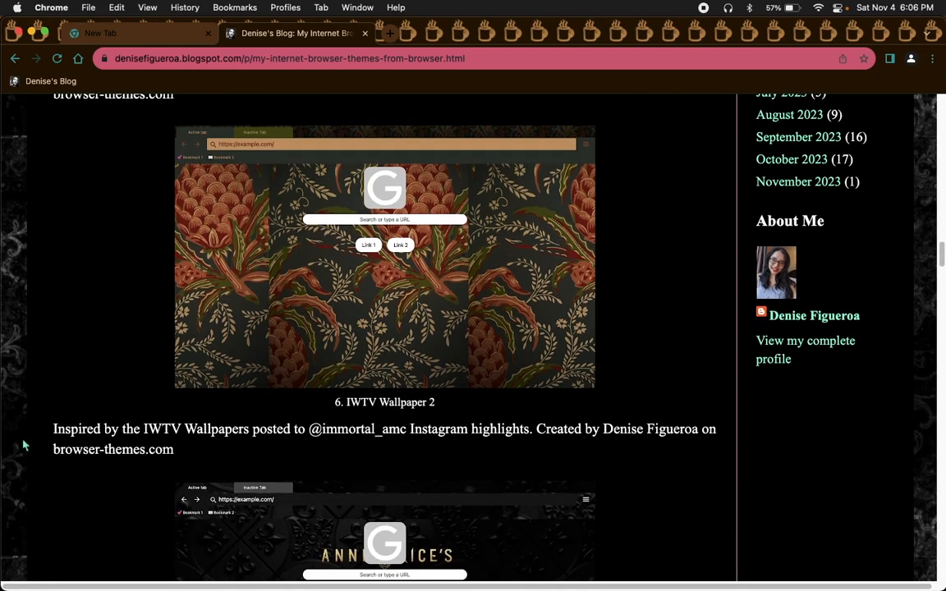
pyautogui.scroll(-10, 23, 443)
pyautogui.scroll(-15, 24, 447)
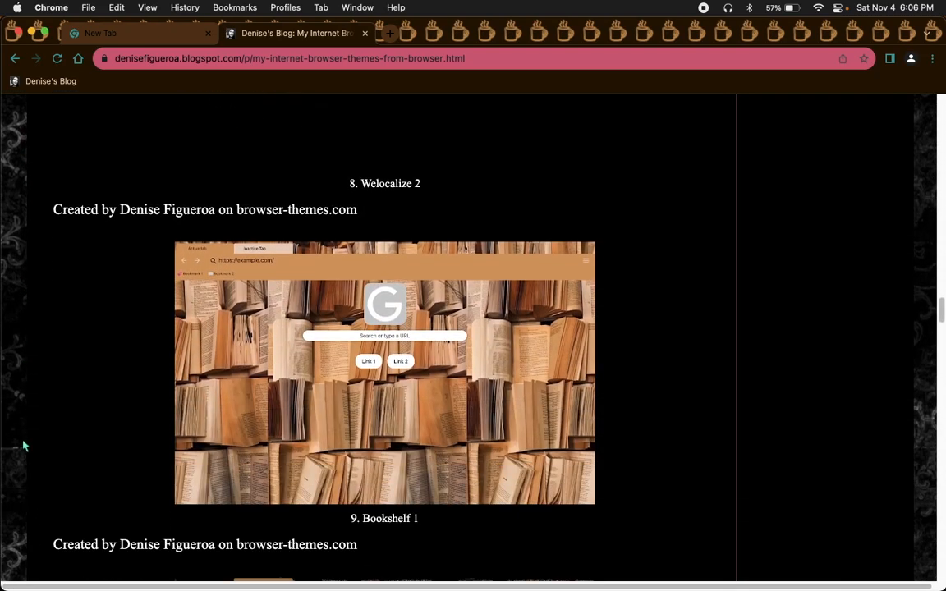
pyautogui.scroll(-14, 25, 447)
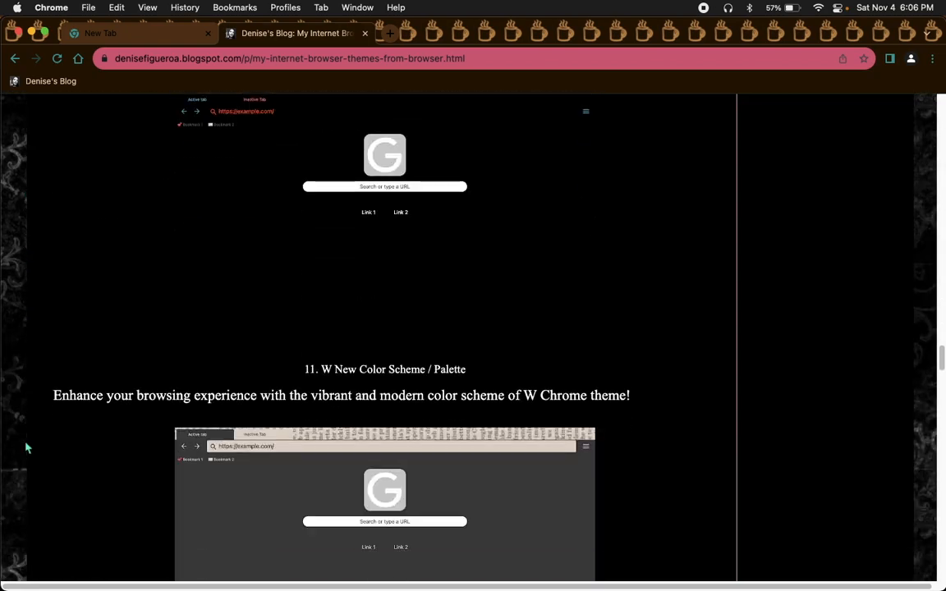
pyautogui.scroll(-7, 27, 448)
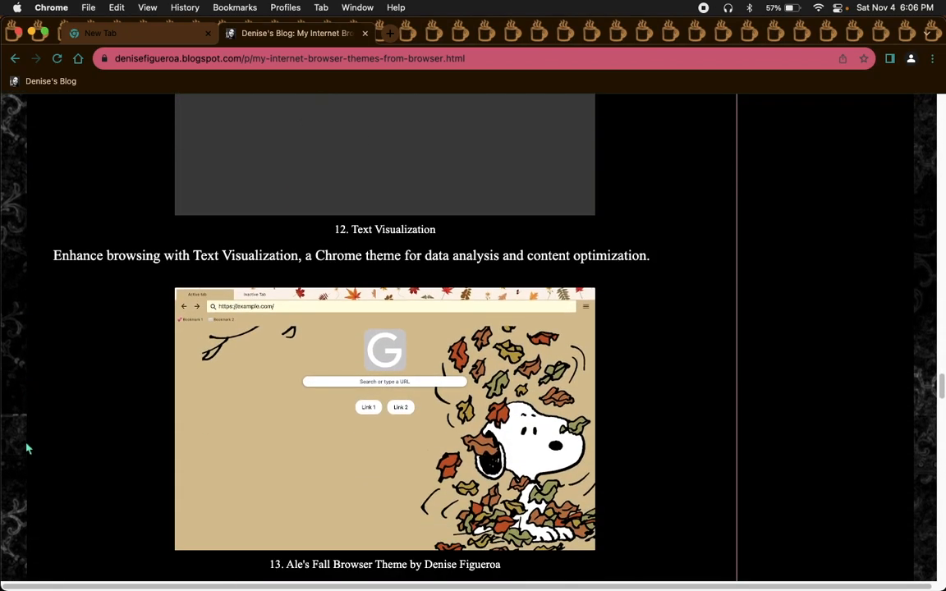
pyautogui.scroll(-10, 27, 449)
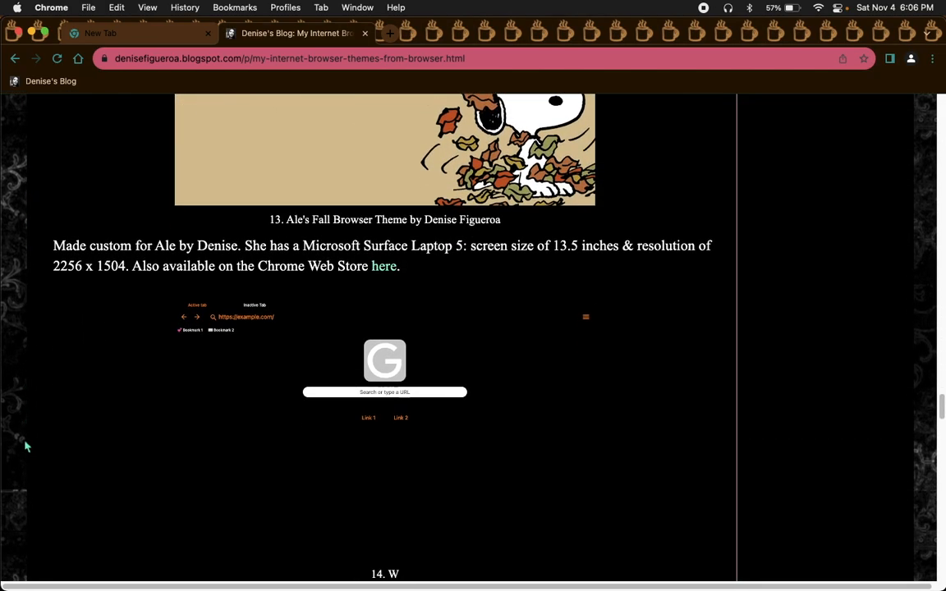
pyautogui.scroll(-5, 27, 449)
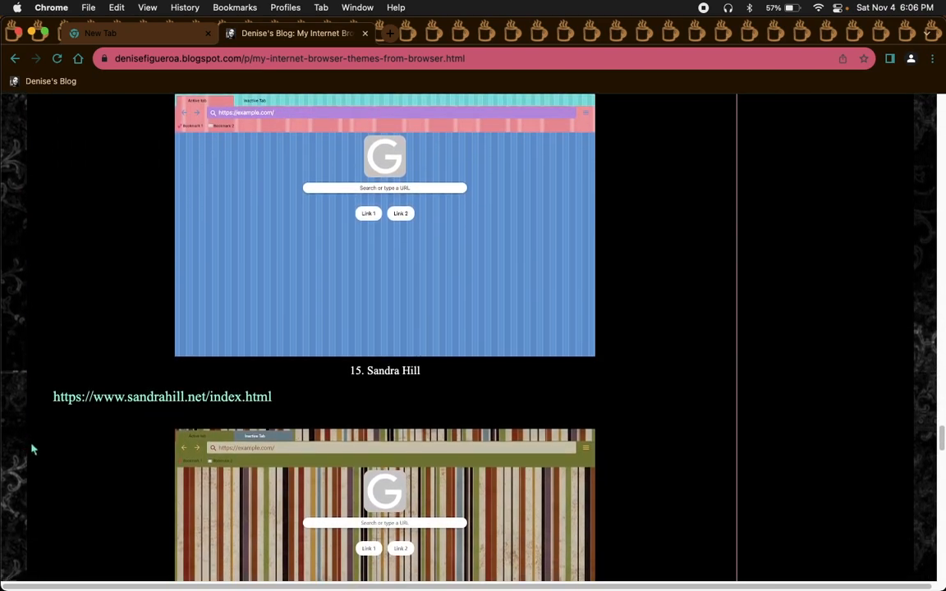
pyautogui.scroll(-2, 37, 450)
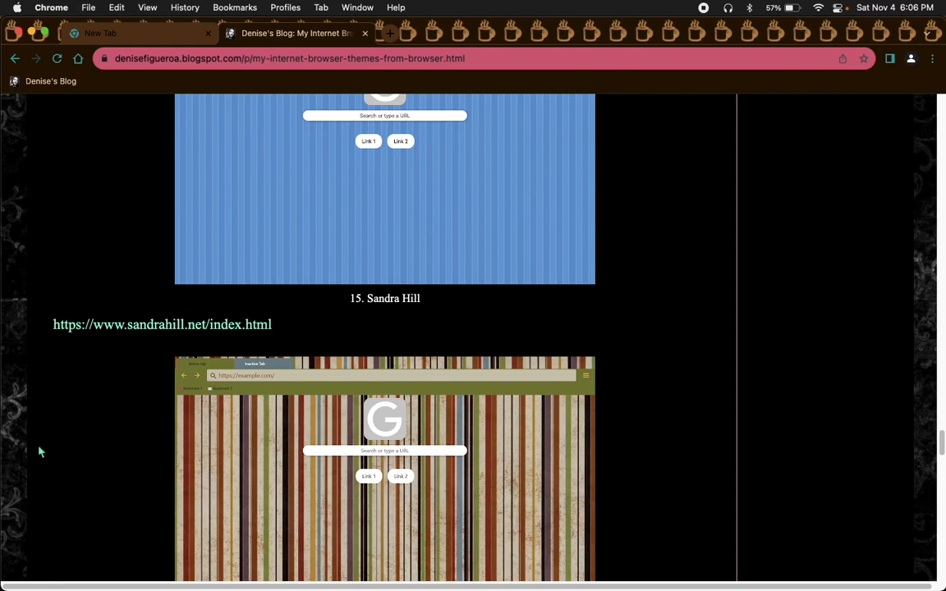
pyautogui.scroll(4, 43, 454)
pyautogui.scroll(-4, 45, 456)
pyautogui.scroll(-9, 50, 461)
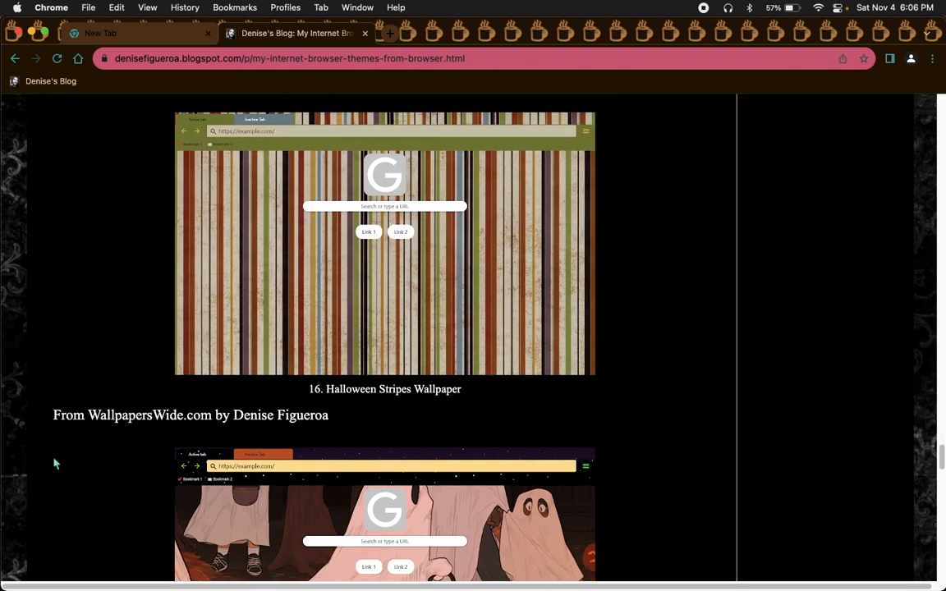
pyautogui.scroll(-7, 56, 465)
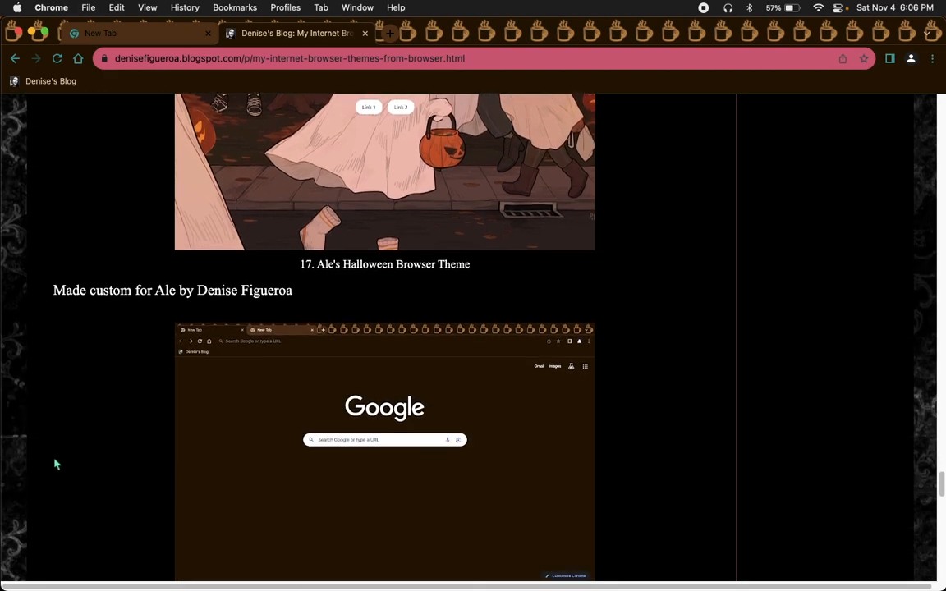